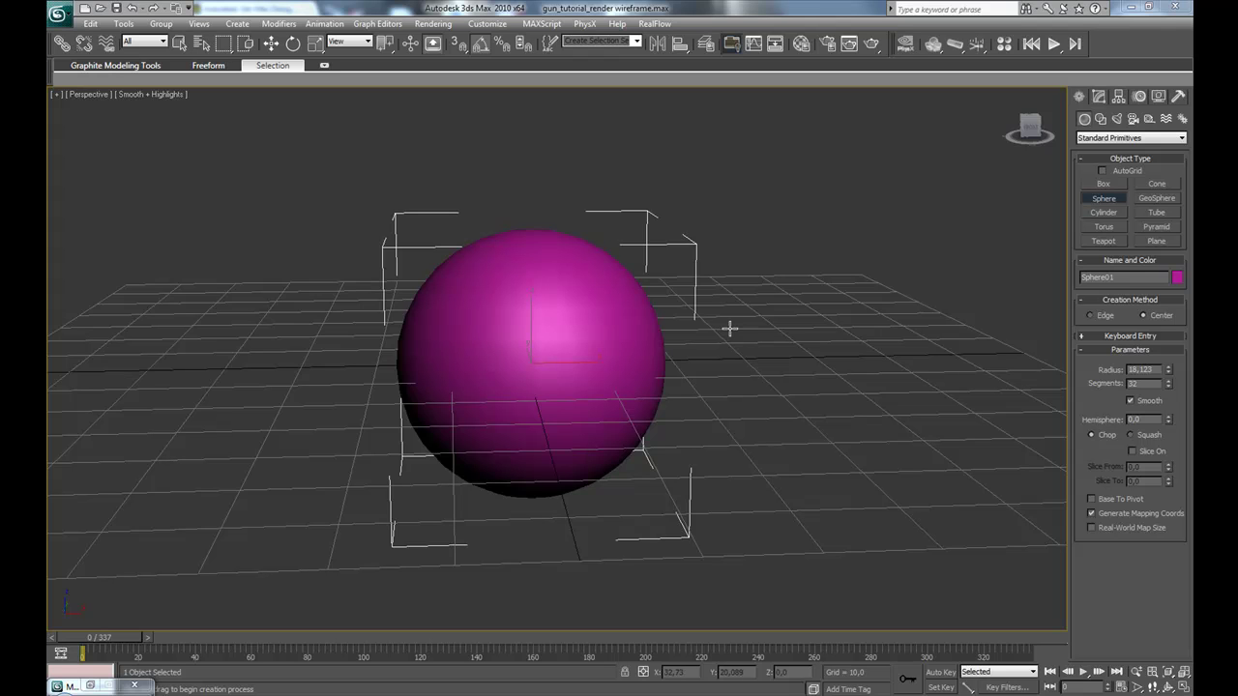
Assign the 16 - Default material to the sphere and enable its Wire option.
{"action": "middle_click_drag", "start_coordinate": [688, 442], "coordinate": [815, 387], "text": "alt"}
{"action": "right_click", "coordinate": [871, 213]}
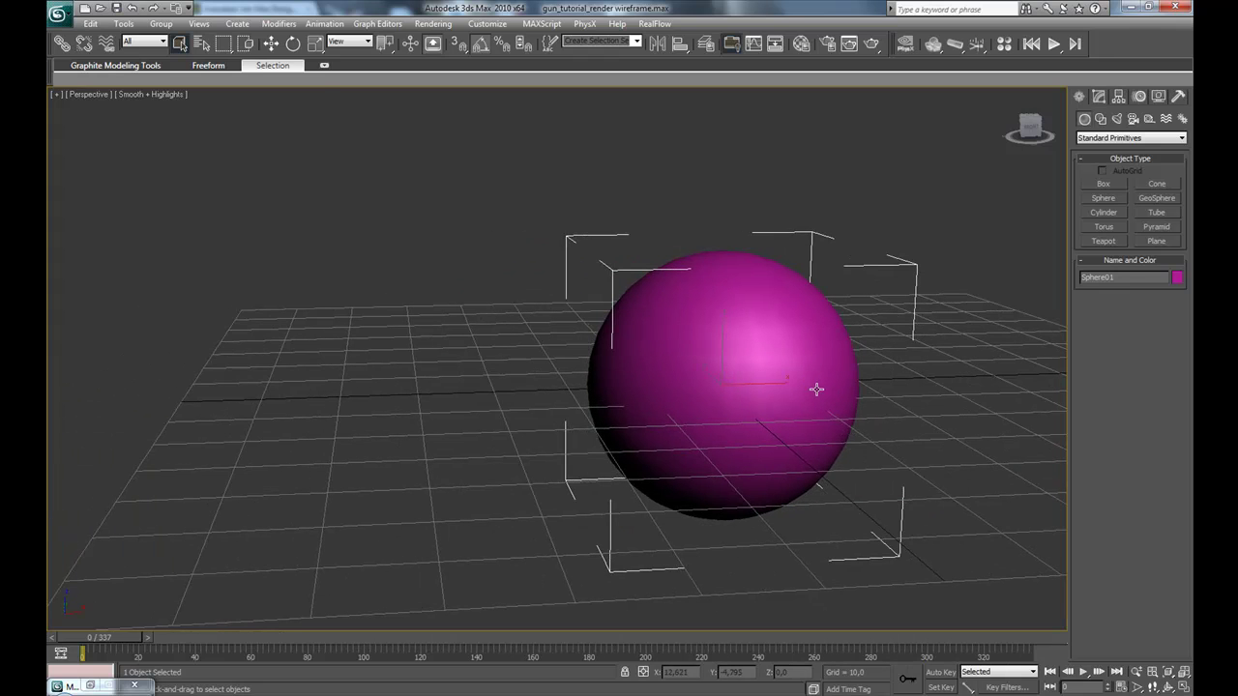
{"action": "key", "text": "m"}
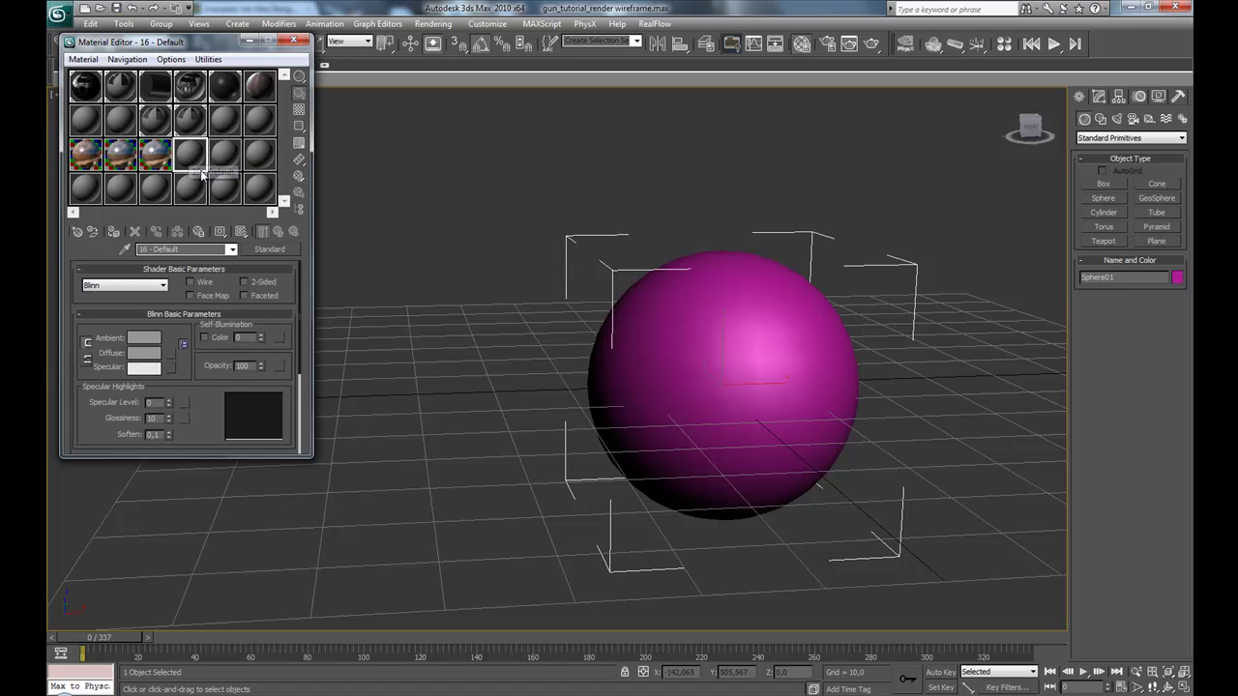
{"action": "left_click_drag", "start_coordinate": [195, 158], "coordinate": [700, 348]}
{"action": "middle_click_drag", "start_coordinate": [817, 432], "coordinate": [699, 416], "text": "alt"}
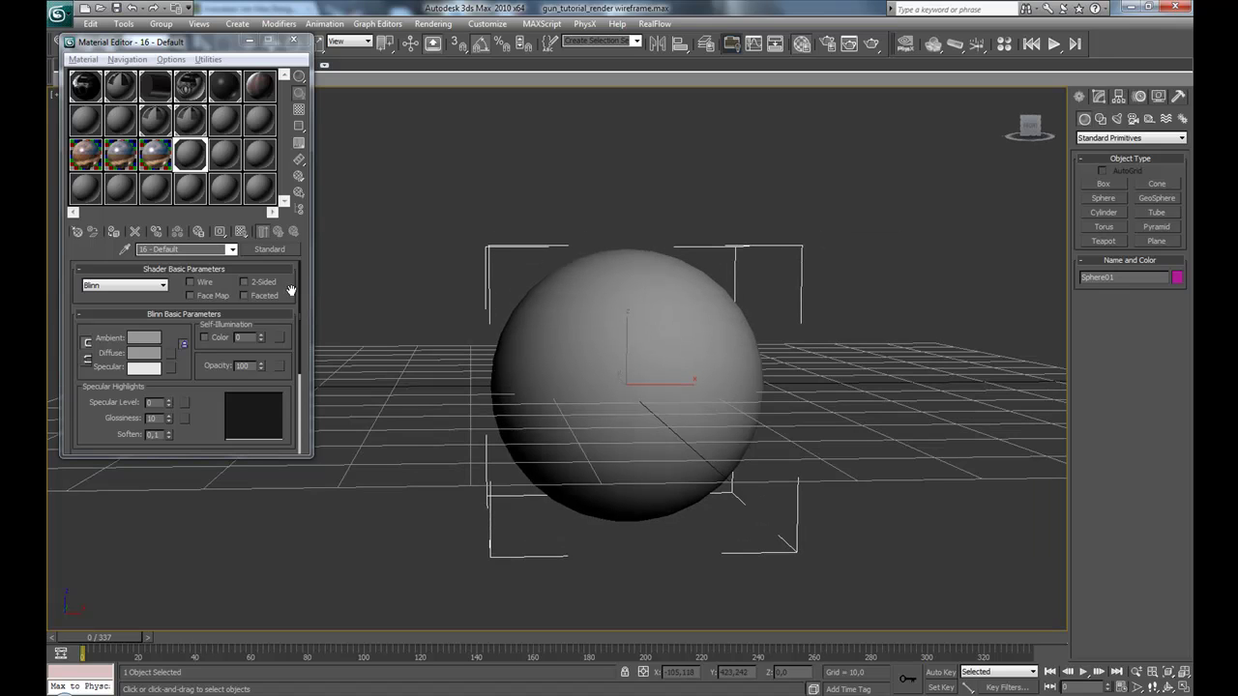
{"action": "left_click", "coordinate": [190, 282]}
Render the wireframe sphere in the perspective view, check its alpha channel, and close the render window.
{"action": "middle_click_drag", "start_coordinate": [705, 461], "coordinate": [625, 440], "text": "alt"}
{"action": "scroll", "coordinate": [621, 445], "scroll_direction": "up", "scroll_amount": 5}
{"action": "key", "text": "shift+q"}
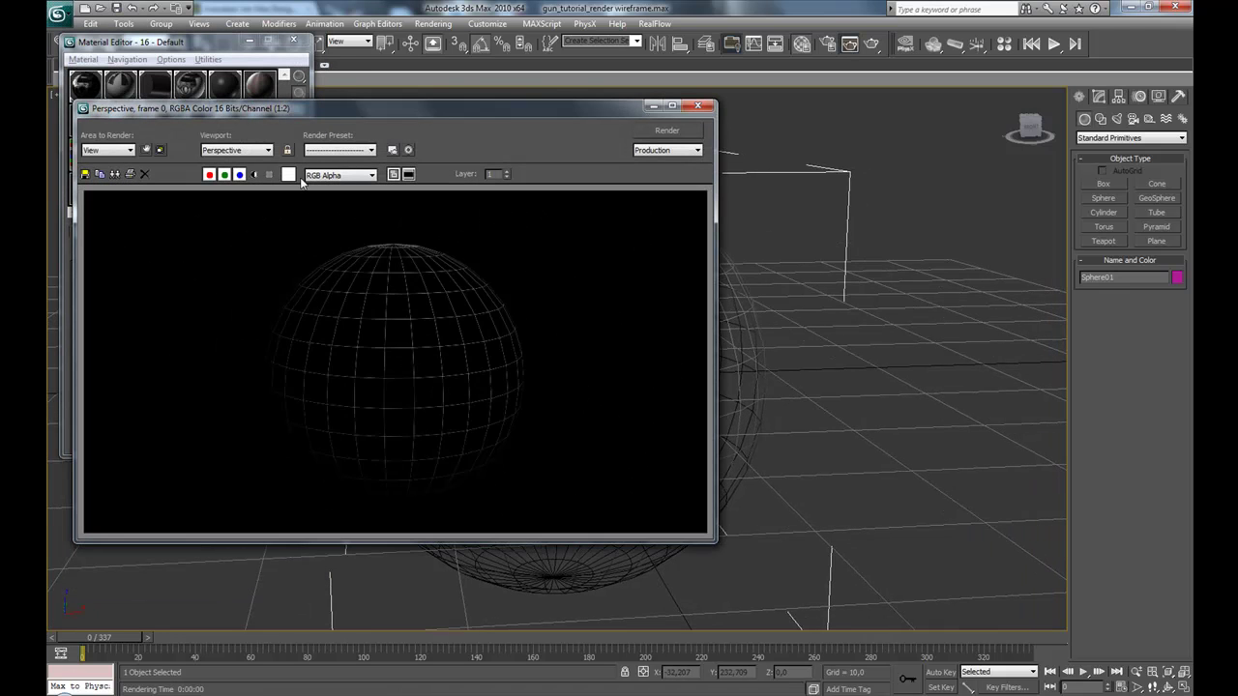
{"action": "left_click", "coordinate": [256, 175]}
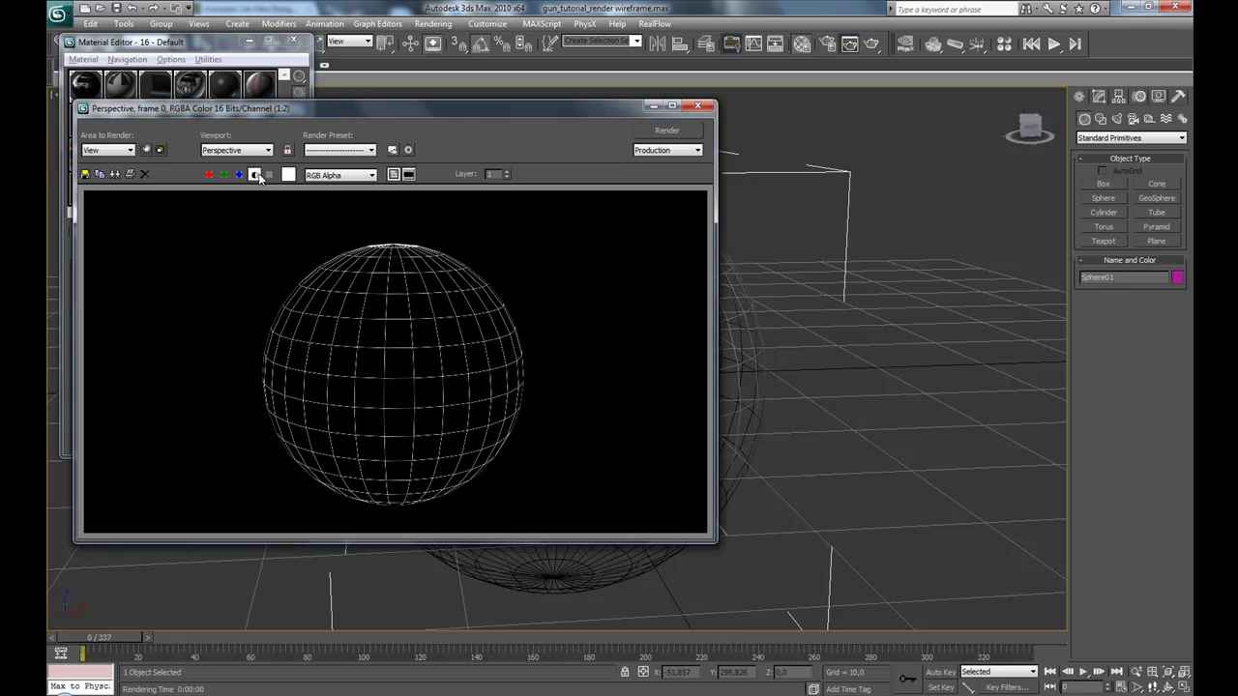
{"action": "scroll", "coordinate": [393, 317], "scroll_direction": "up", "scroll_amount": 2}
{"action": "middle_click_drag", "start_coordinate": [394, 317], "coordinate": [365, 394]}
{"action": "scroll", "coordinate": [365, 395], "scroll_direction": "down", "scroll_amount": 2}
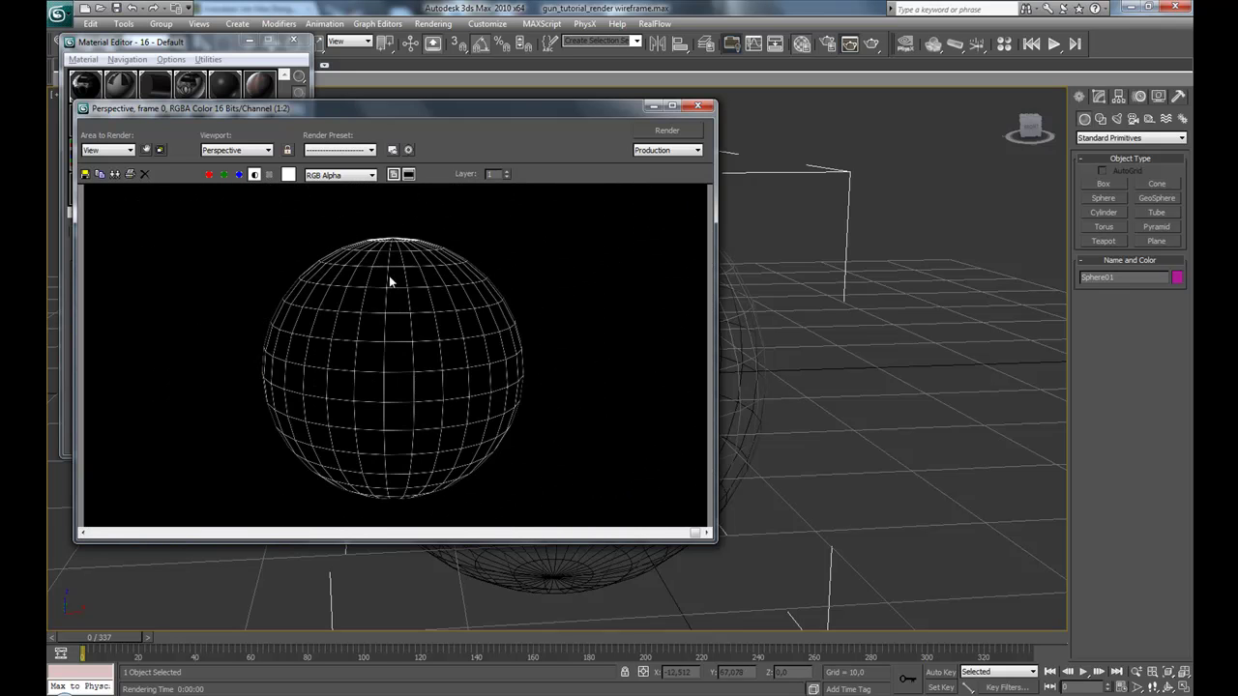
{"action": "left_click", "coordinate": [256, 175]}
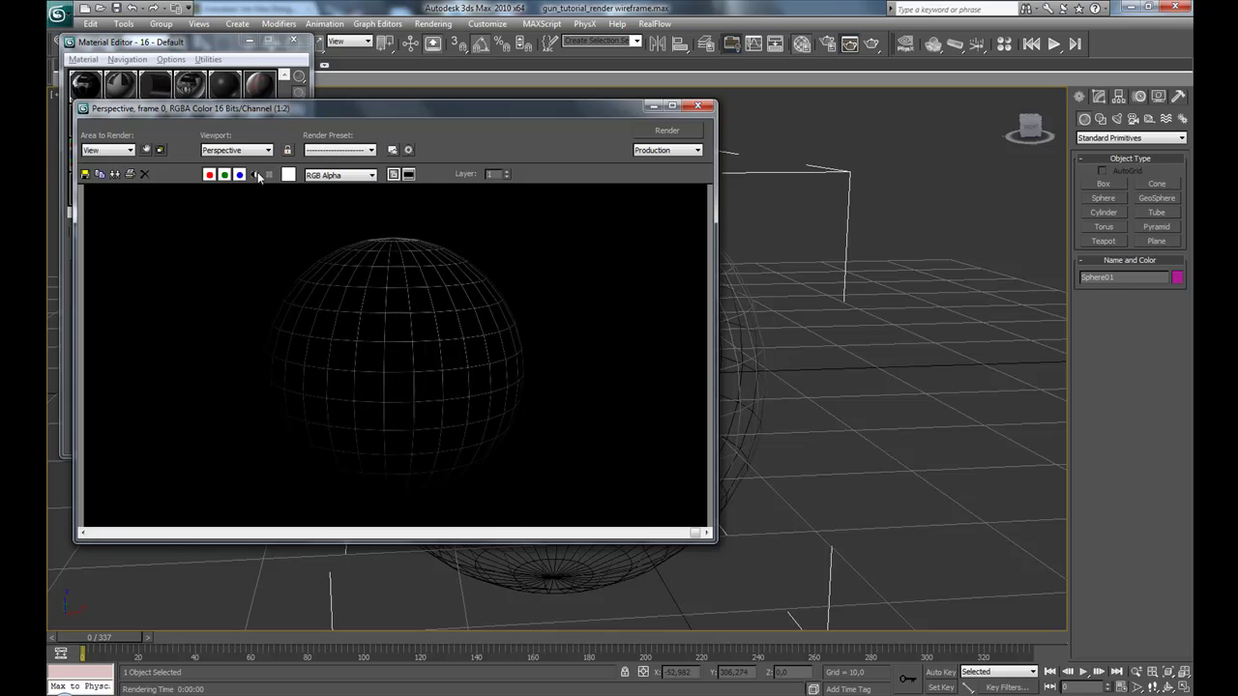
{"action": "left_click", "coordinate": [697, 104]}
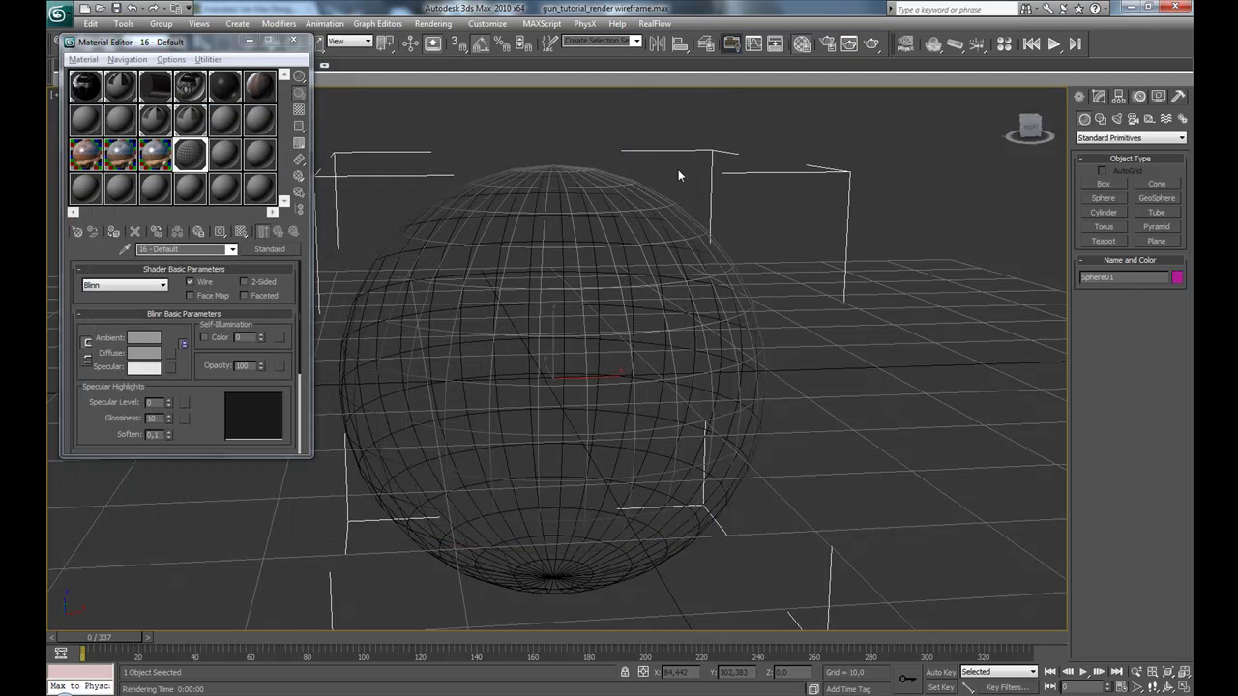
Set the environment background color to red with RGB 195, 0, 0.
{"action": "key", "text": "8"}
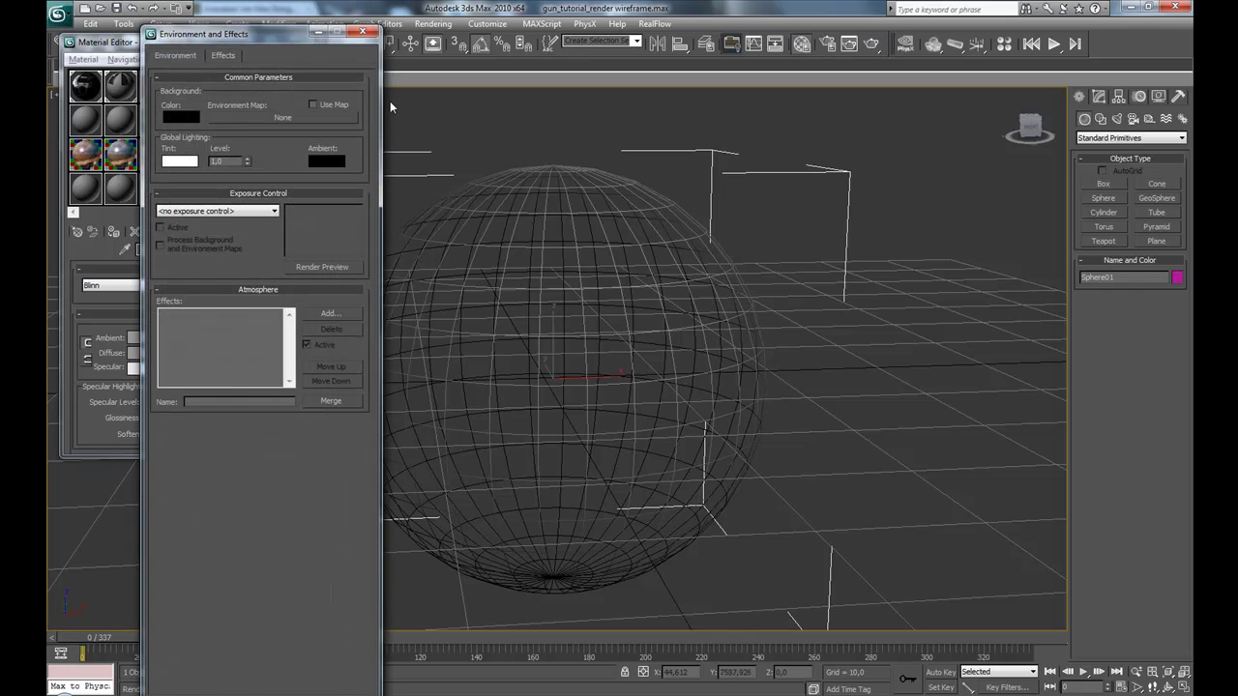
{"action": "left_click", "coordinate": [191, 115]}
{"action": "left_click_drag", "start_coordinate": [416, 118], "coordinate": [442, 116]}
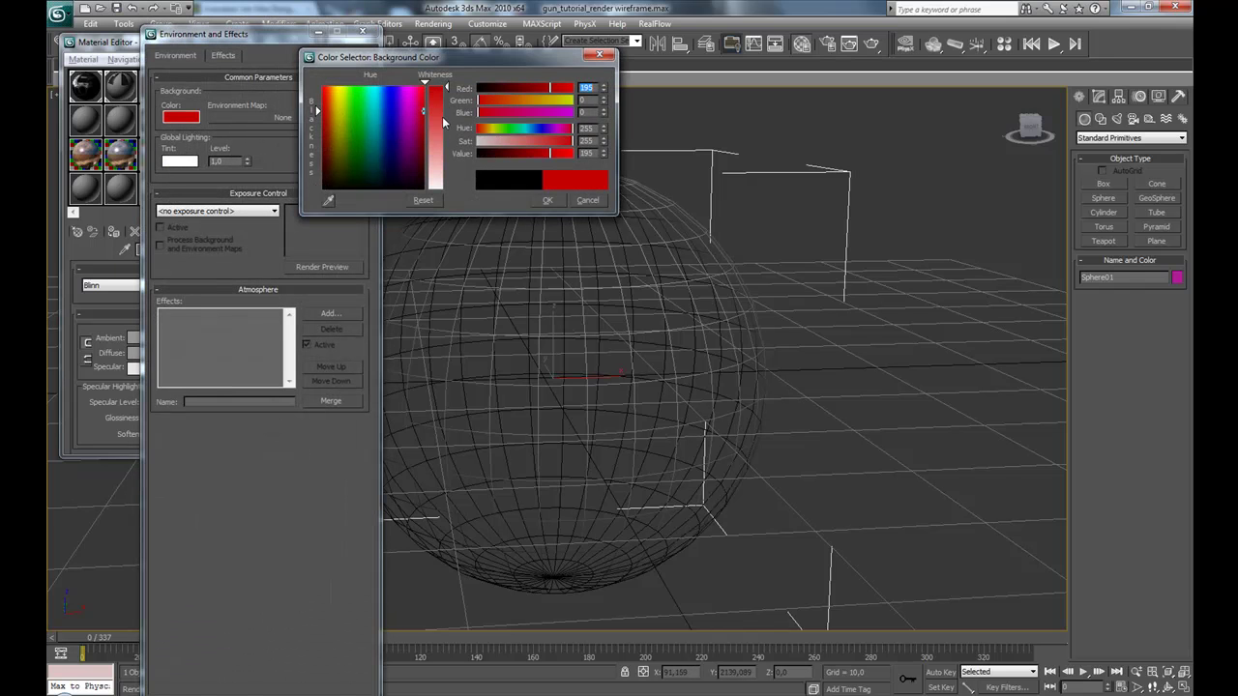
{"action": "left_click", "coordinate": [547, 200]}
Render the wireframe sphere against the red background, examine the lines up close, and close the render window.
{"action": "key", "text": "shift+q"}
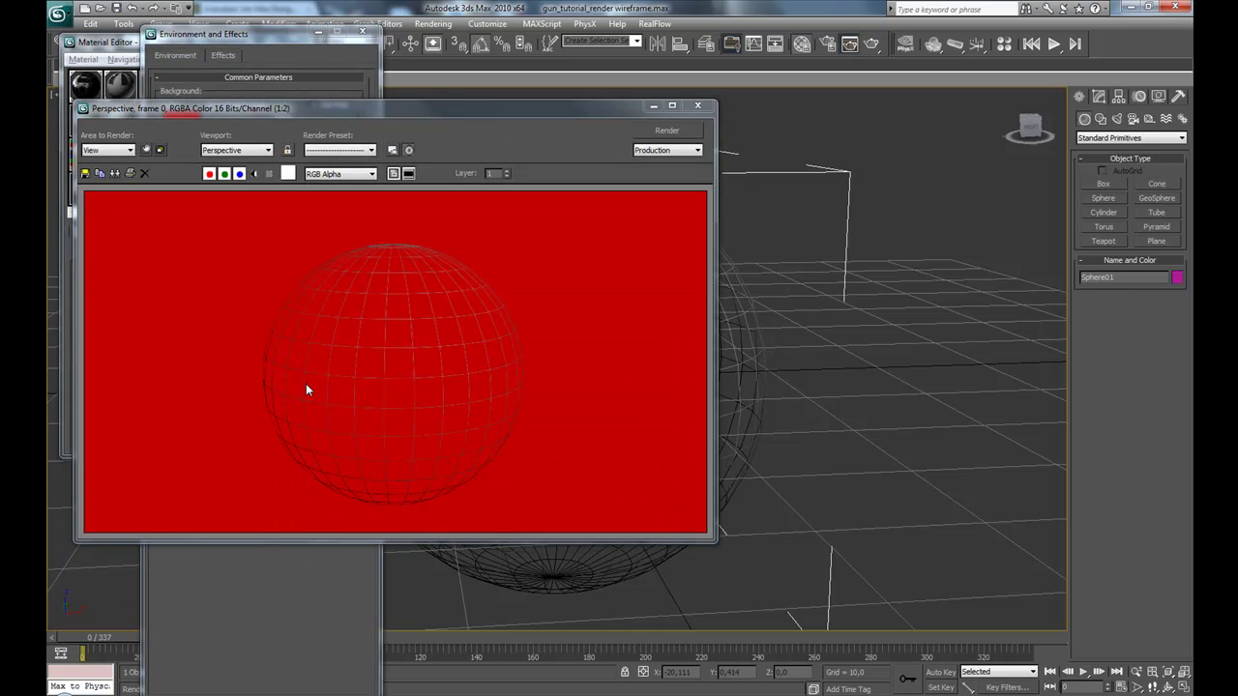
{"action": "scroll", "coordinate": [431, 352], "scroll_direction": "up", "scroll_amount": 1}
{"action": "middle_click_drag", "start_coordinate": [420, 393], "coordinate": [440, 282]}
{"action": "scroll", "coordinate": [441, 278], "scroll_direction": "down", "scroll_amount": 1}
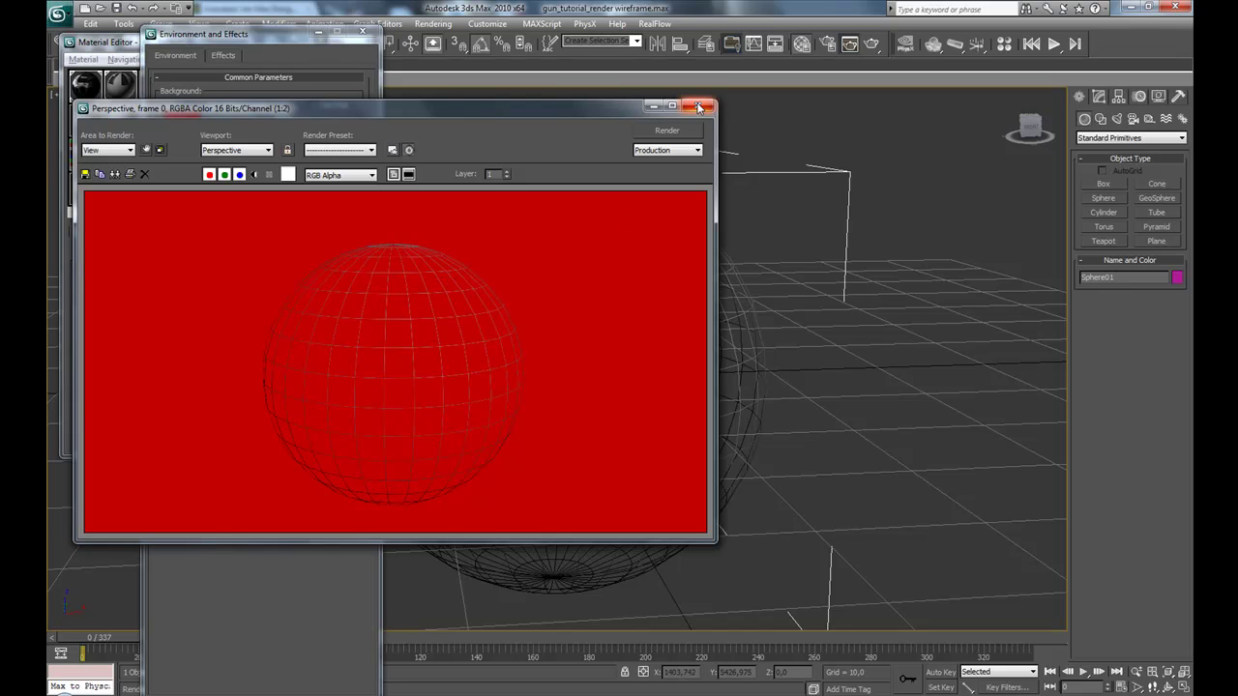
{"action": "scroll", "coordinate": [431, 353], "scroll_direction": "up", "scroll_amount": 1}
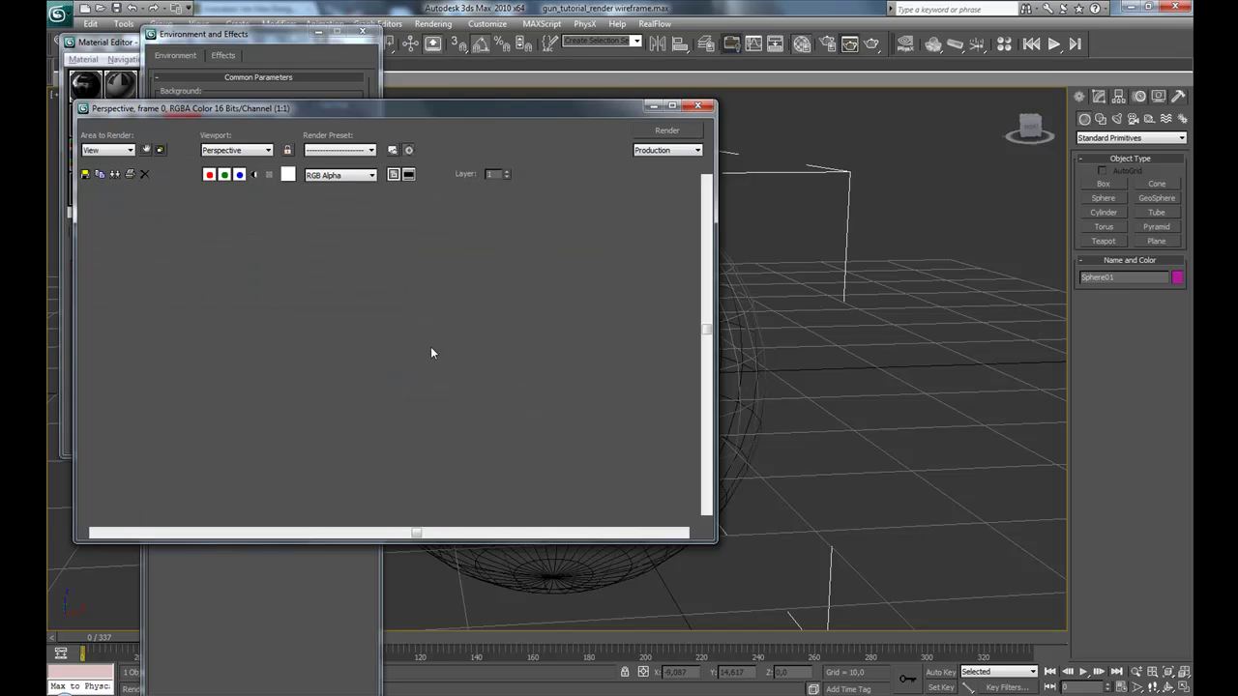
{"action": "scroll", "coordinate": [445, 336], "scroll_direction": "down", "scroll_amount": 1}
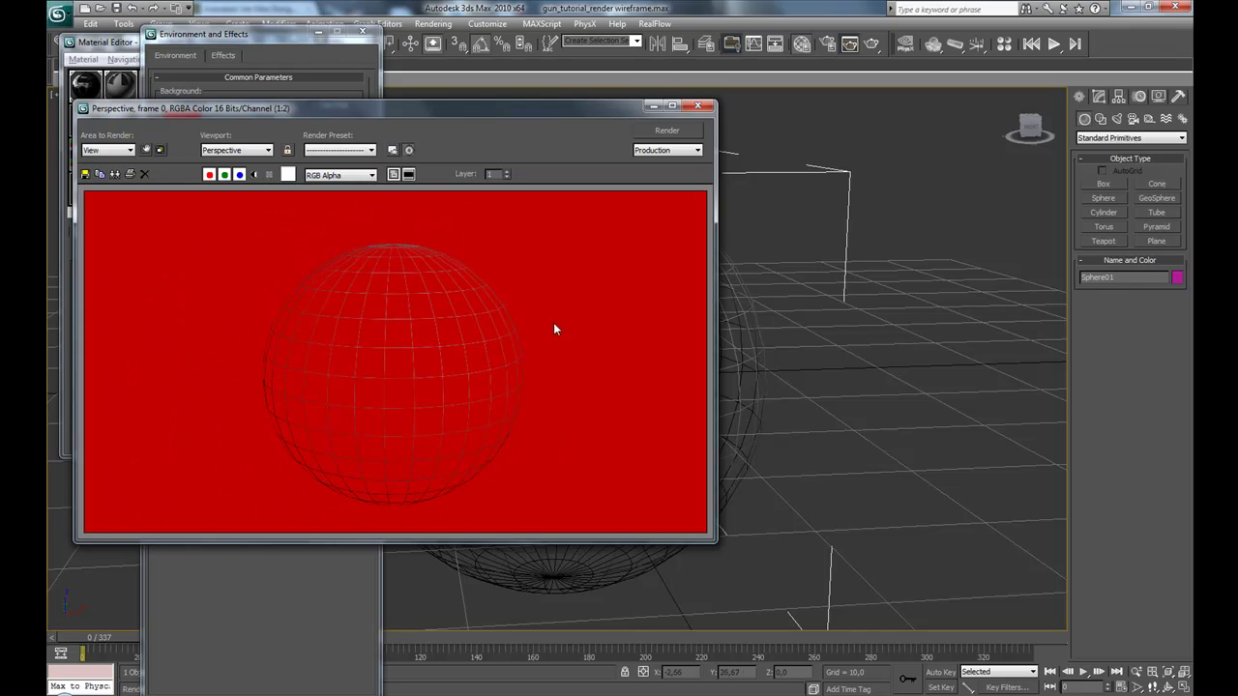
{"action": "left_click", "coordinate": [703, 112]}
Set the environment background color back to black and minimize the environment settings.
{"action": "left_click", "coordinate": [191, 117]}
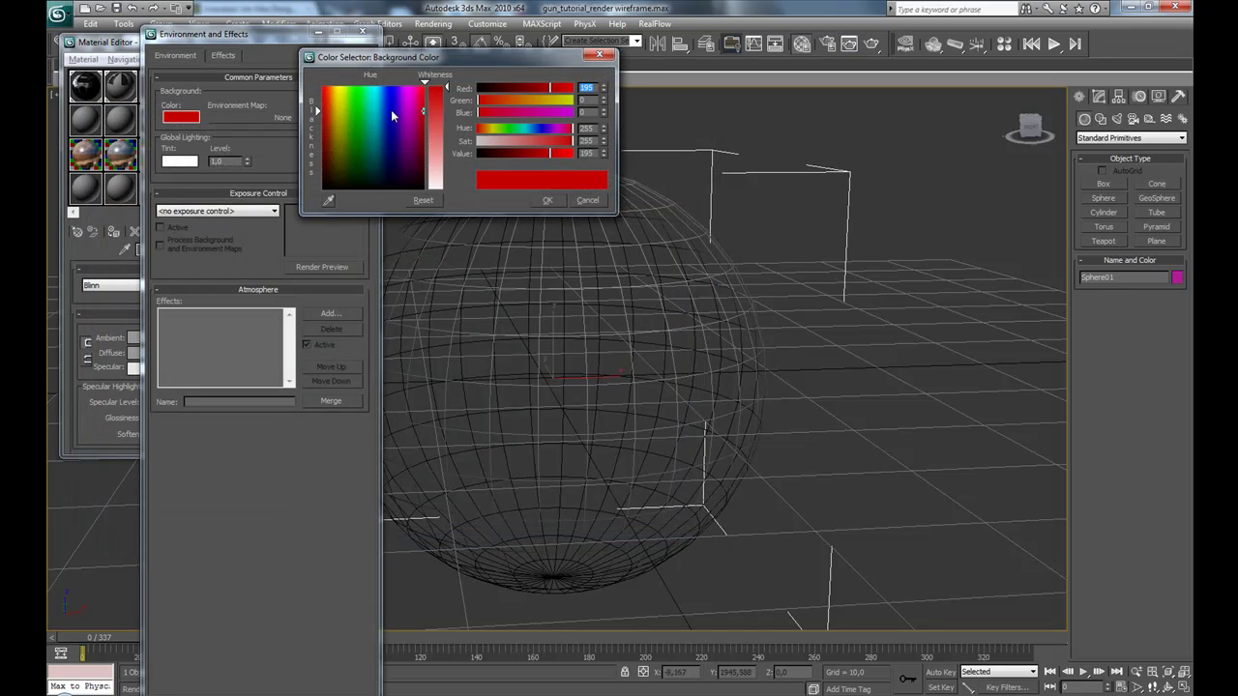
{"action": "left_click_drag", "start_coordinate": [392, 112], "coordinate": [427, 193]}
{"action": "left_click", "coordinate": [548, 201]}
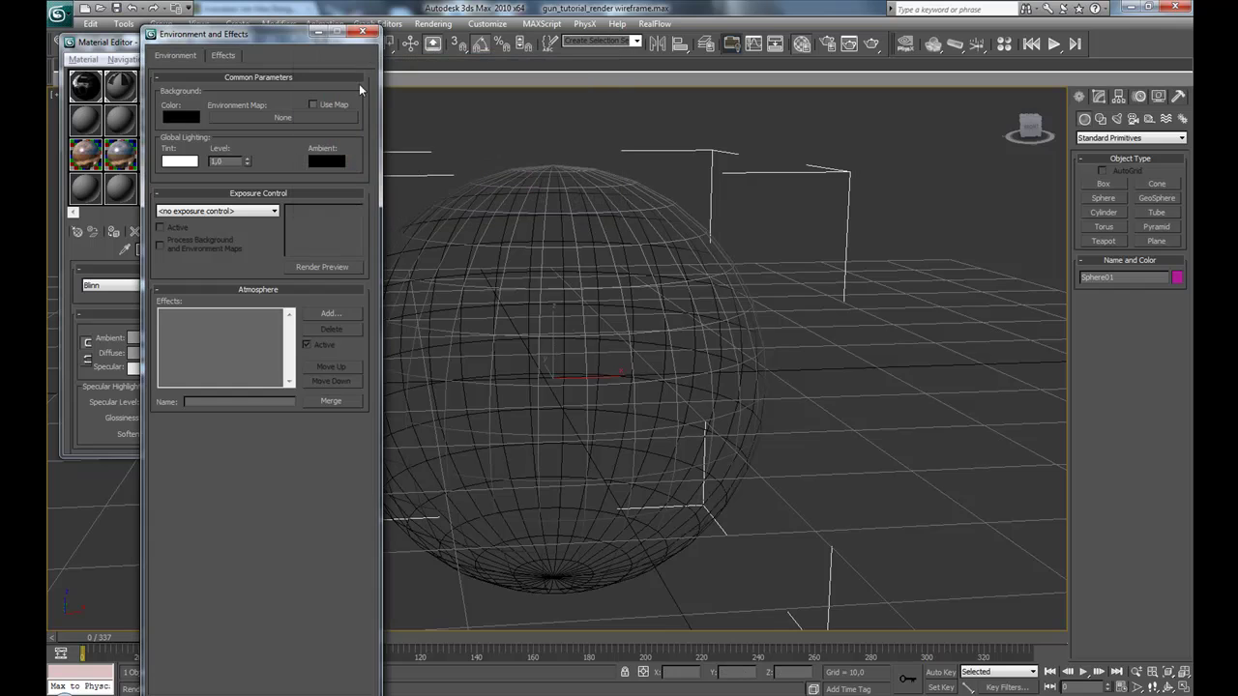
{"action": "left_click", "coordinate": [318, 33]}
Assign the solid 17 - Default material to the sphere in place of the wire material.
{"action": "left_click", "coordinate": [221, 155]}
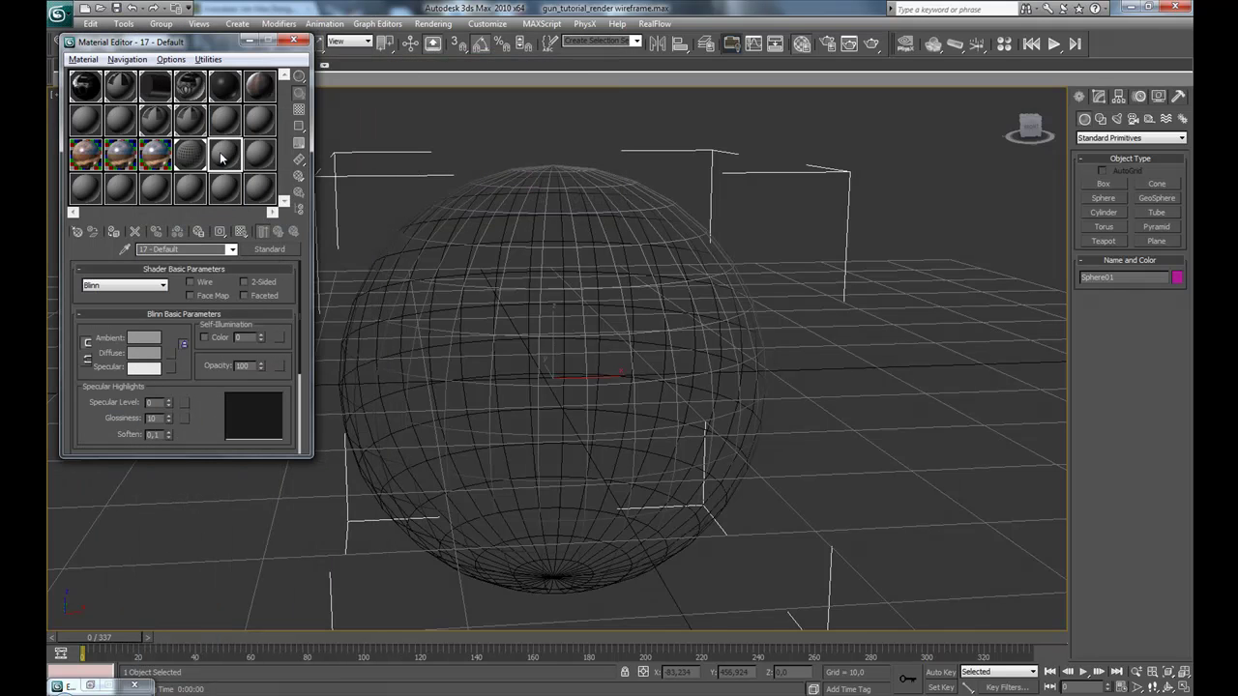
{"action": "left_click_drag", "start_coordinate": [220, 154], "coordinate": [456, 224]}
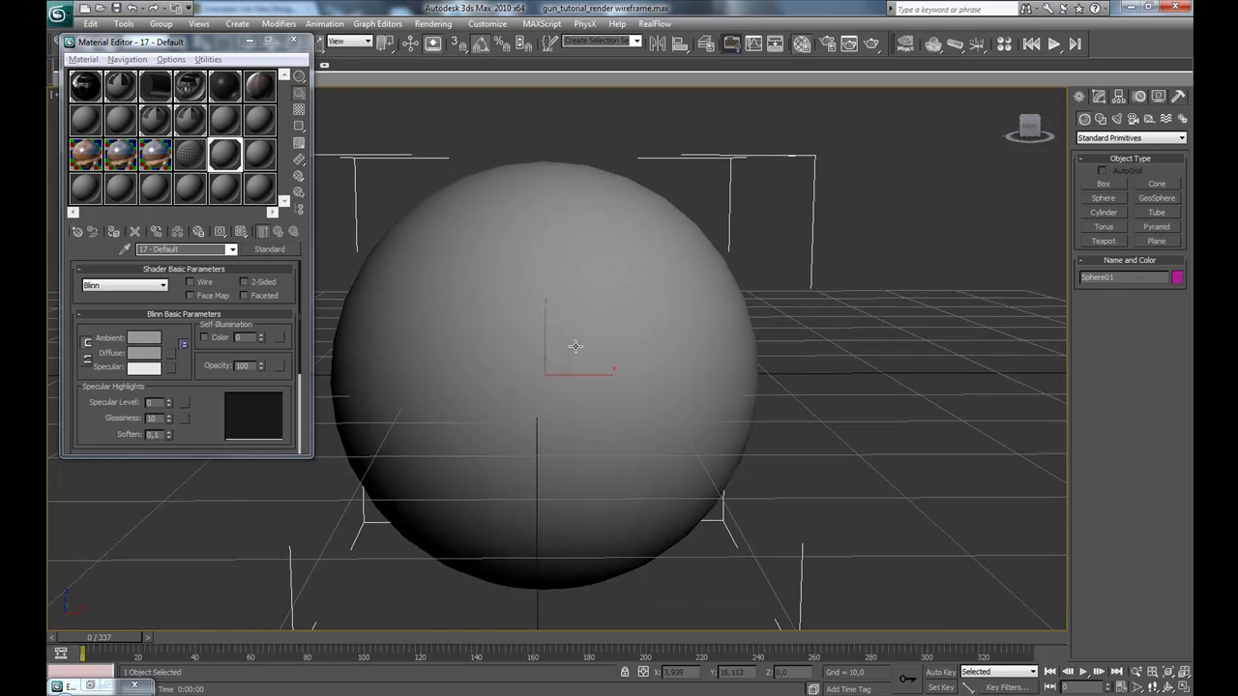
{"action": "middle_click_drag", "start_coordinate": [575, 346], "coordinate": [599, 350]}
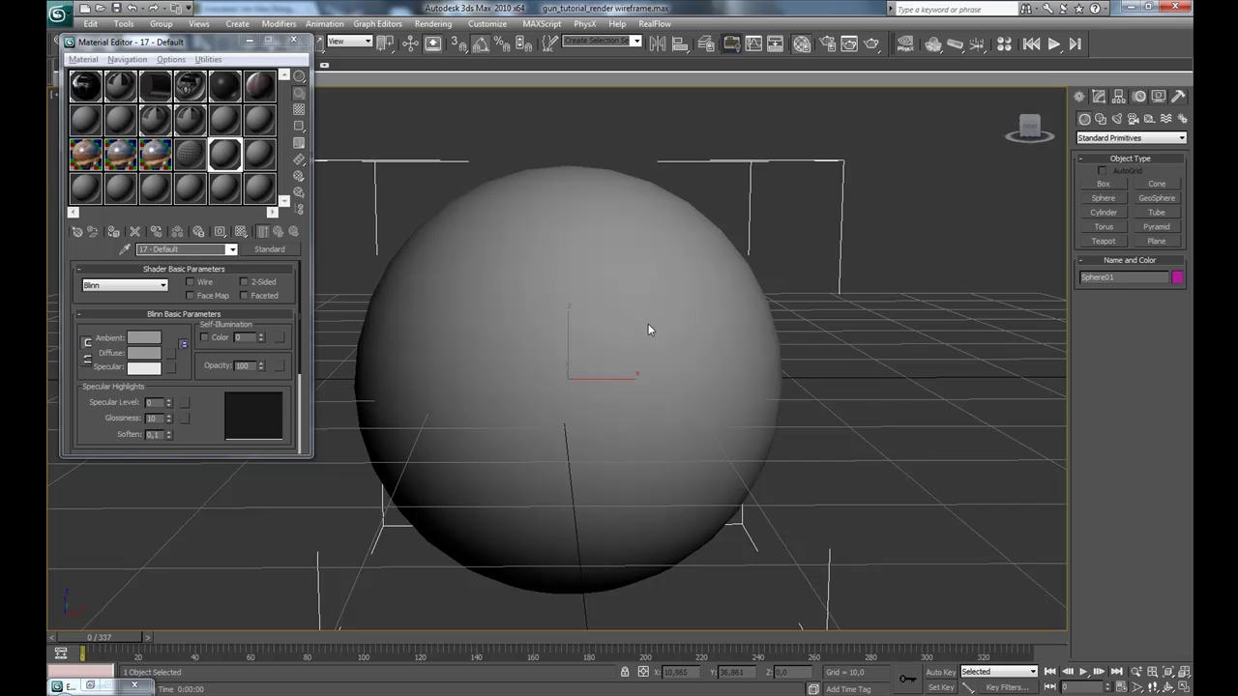
Clone the sphere in place as a Copy and check the overlapping geometry in wireframe display.
{"action": "key", "text": "ctrl+v"}
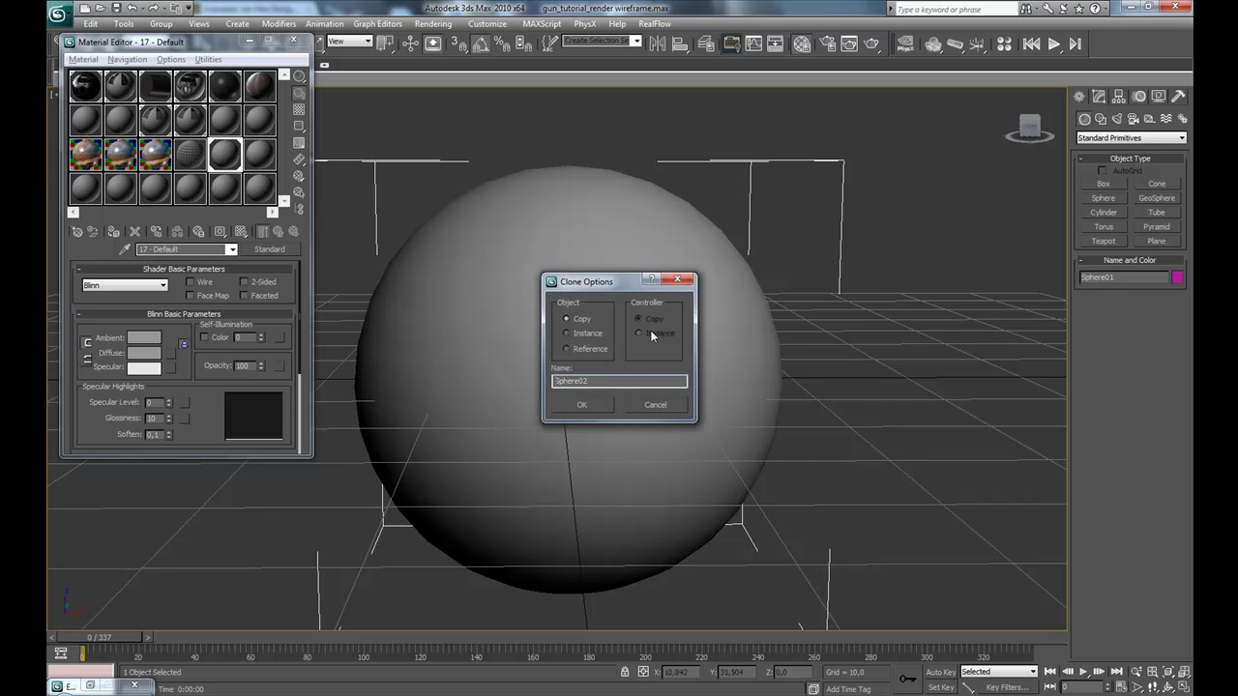
{"action": "left_click", "coordinate": [590, 408]}
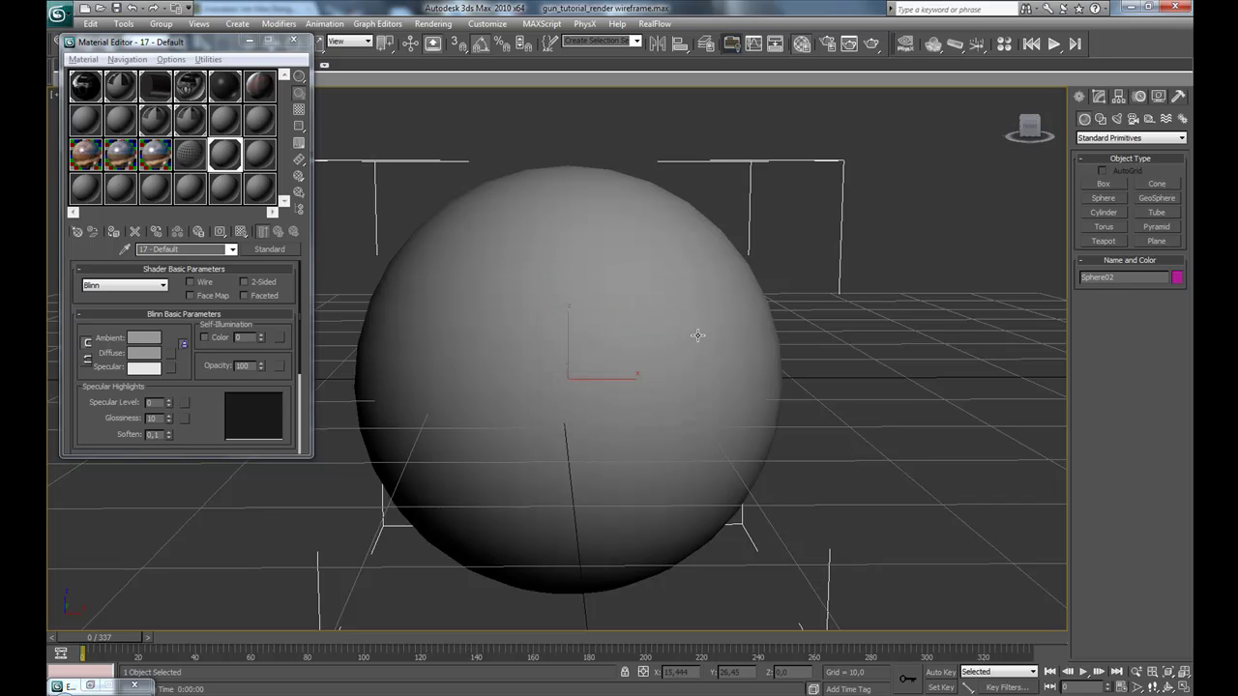
{"action": "key", "text": "F3"}
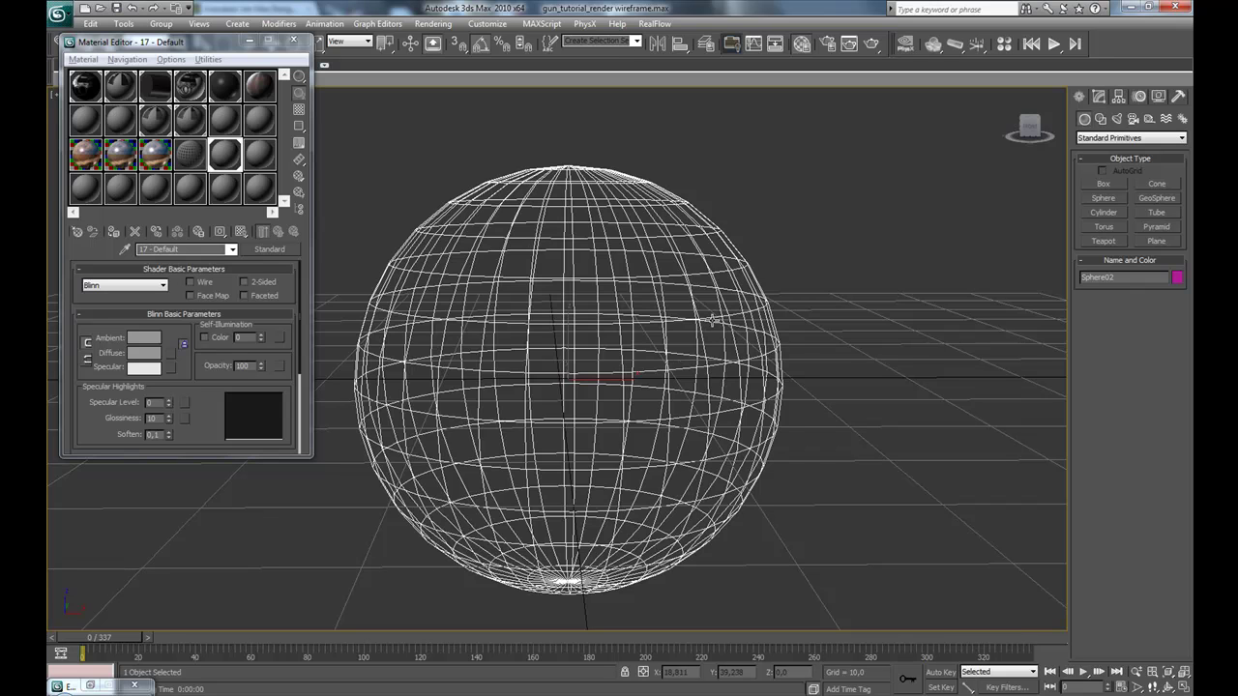
{"action": "key", "text": "F3"}
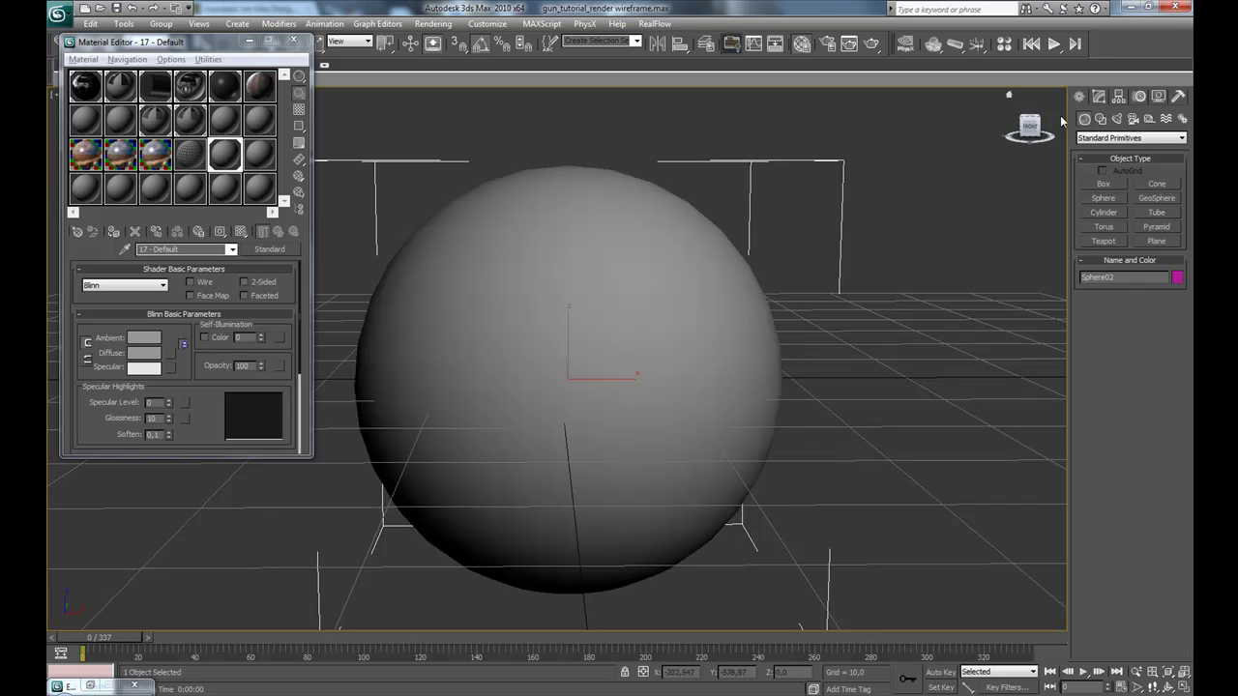
Add a Push modifier with a push value of 0.01 to the cloned sphere.
{"action": "left_click", "coordinate": [1100, 97]}
{"action": "left_click", "coordinate": [1118, 135]}
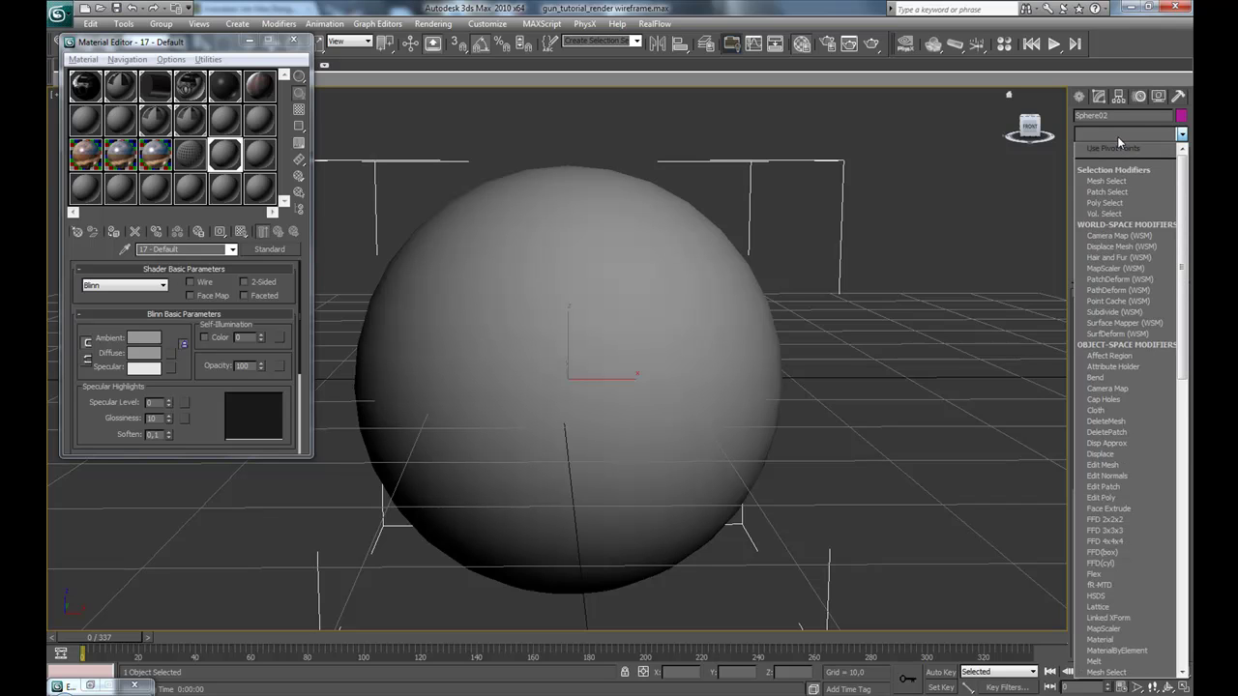
{"action": "type", "text": "pu"}
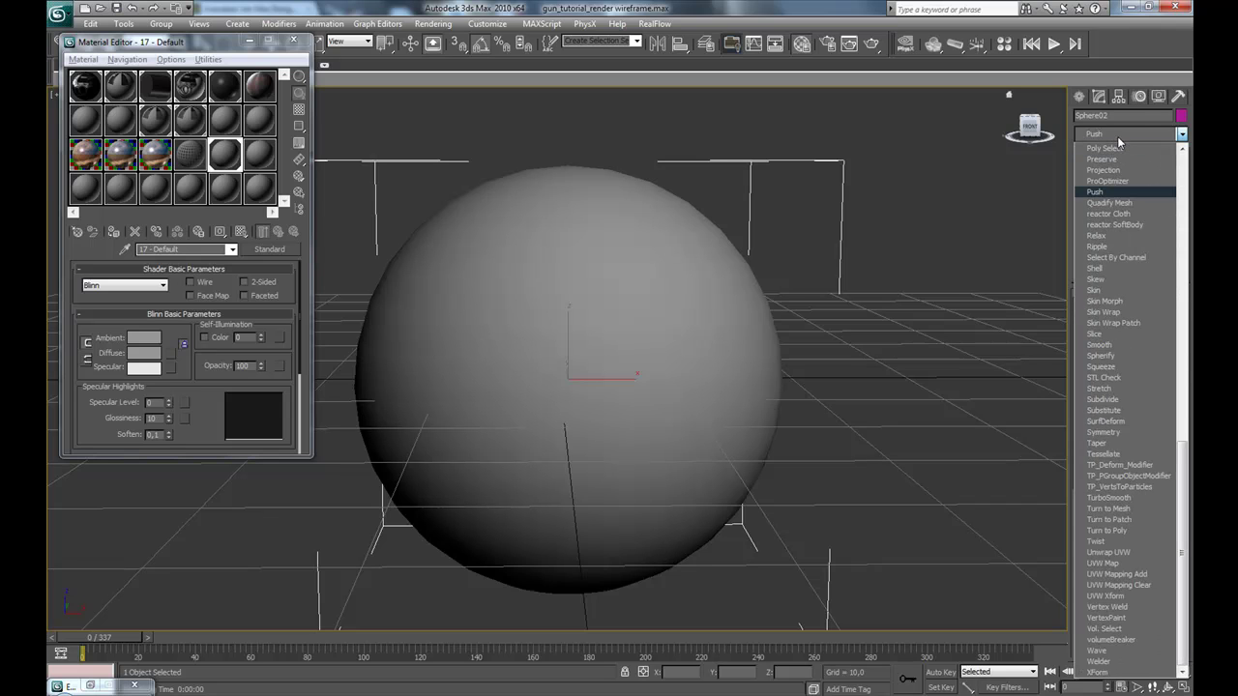
{"action": "key", "text": "Return"}
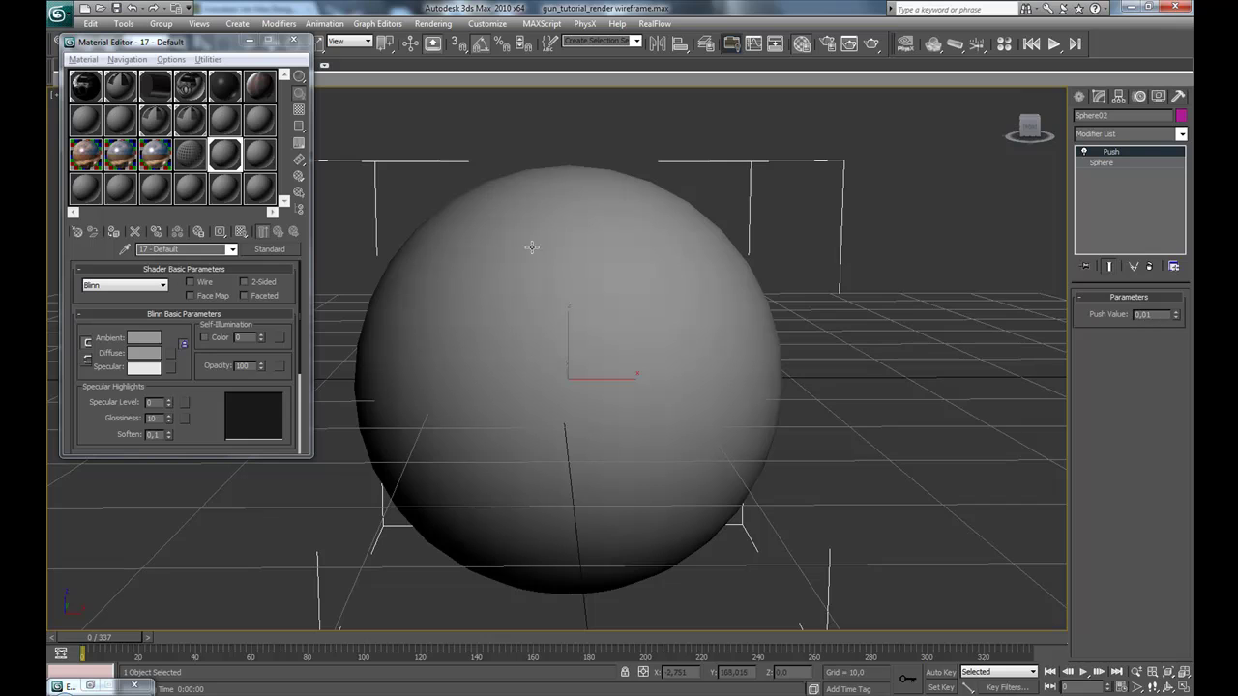
Assign the 16 - Default wire material to the cloned sphere and set its ambient and diffuse colors to black.
{"action": "left_click", "coordinate": [190, 155]}
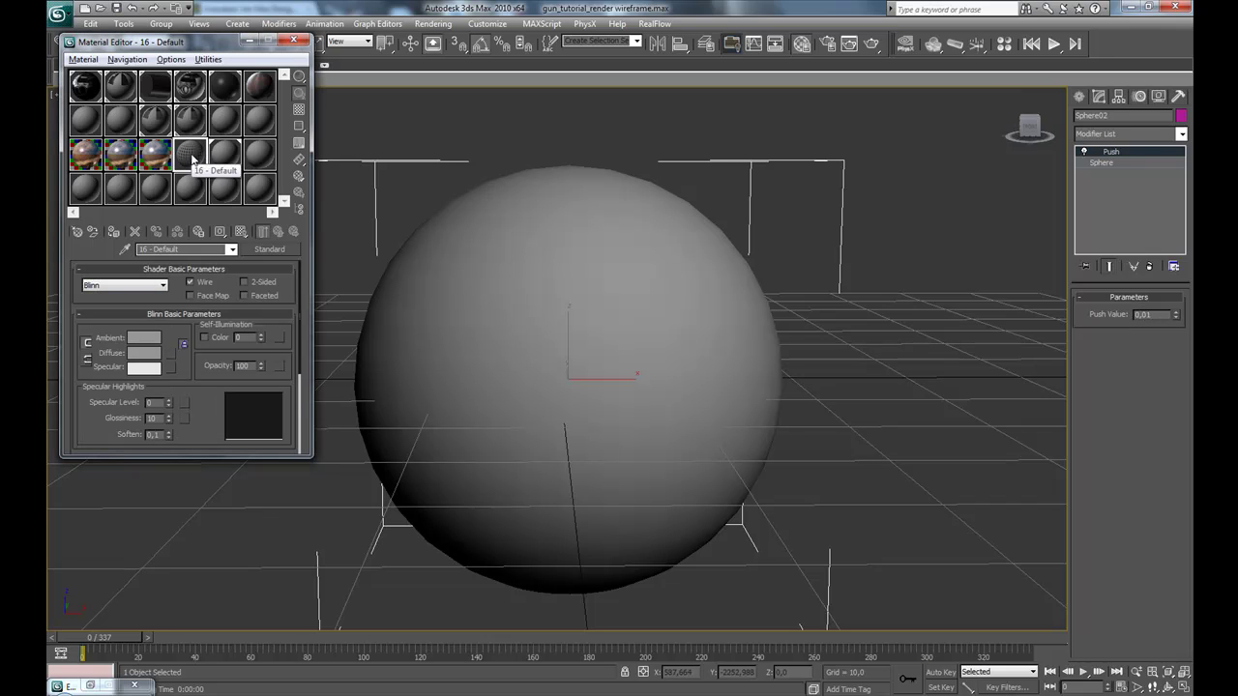
{"action": "left_click", "coordinate": [113, 231]}
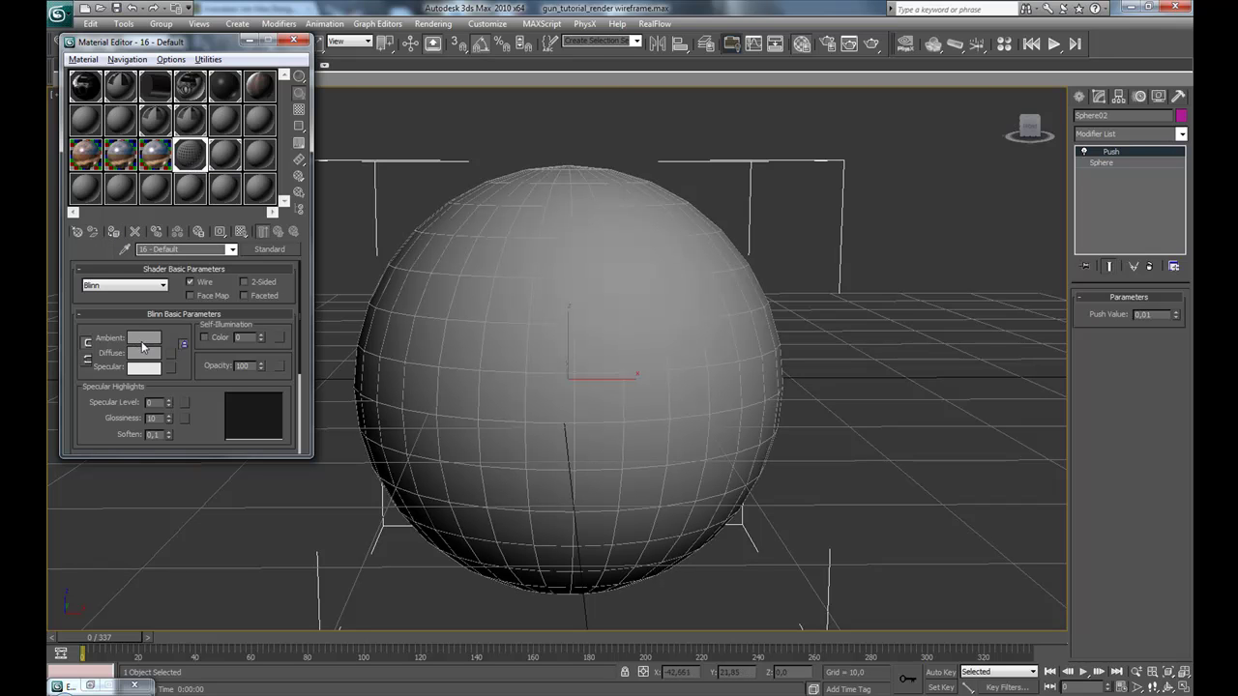
{"action": "left_click", "coordinate": [145, 340]}
{"action": "left_click_drag", "start_coordinate": [445, 147], "coordinate": [449, 85]}
{"action": "left_click", "coordinate": [547, 201]}
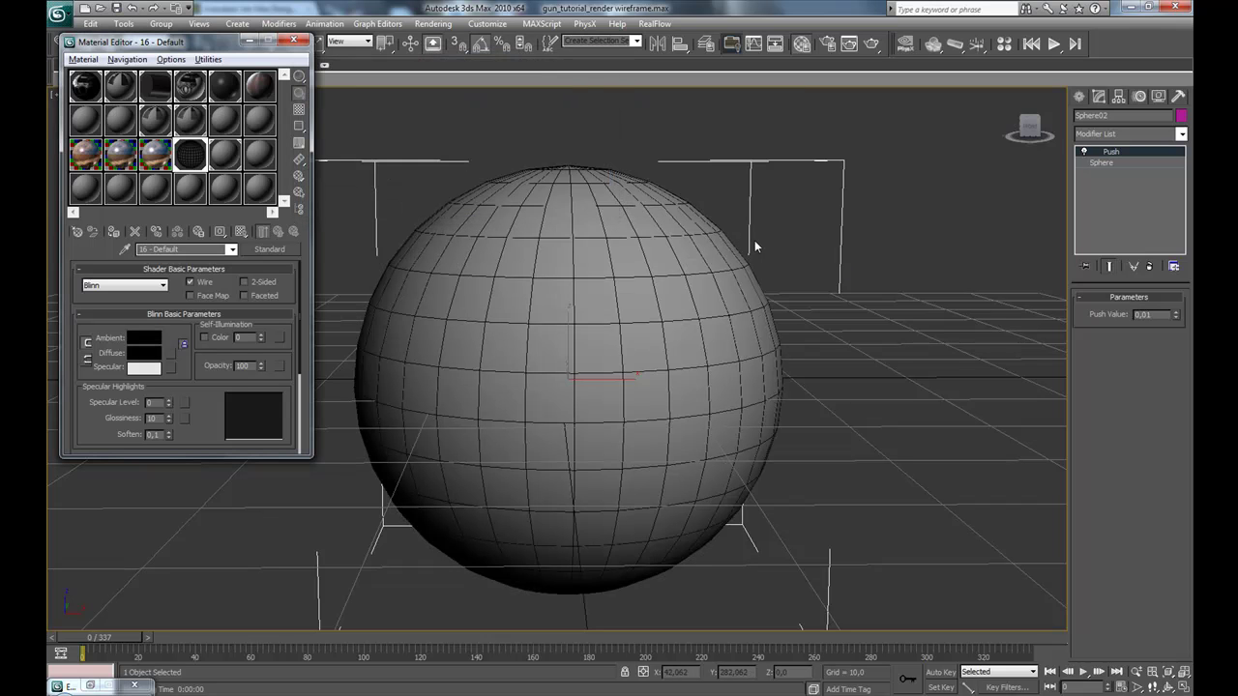
Deselect the sphere, render the perspective view, and examine the black wire lines over the solid surface.
{"action": "left_click", "coordinate": [902, 304]}
{"action": "middle_click_drag", "start_coordinate": [557, 496], "coordinate": [606, 476], "text": "alt"}
{"action": "scroll", "coordinate": [596, 411], "scroll_direction": "down", "scroll_amount": 1}
{"action": "scroll", "coordinate": [610, 449], "scroll_direction": "down", "scroll_amount": 3}
{"action": "scroll", "coordinate": [610, 450], "scroll_direction": "up", "scroll_amount": 3}
{"action": "key", "text": "shift+q"}
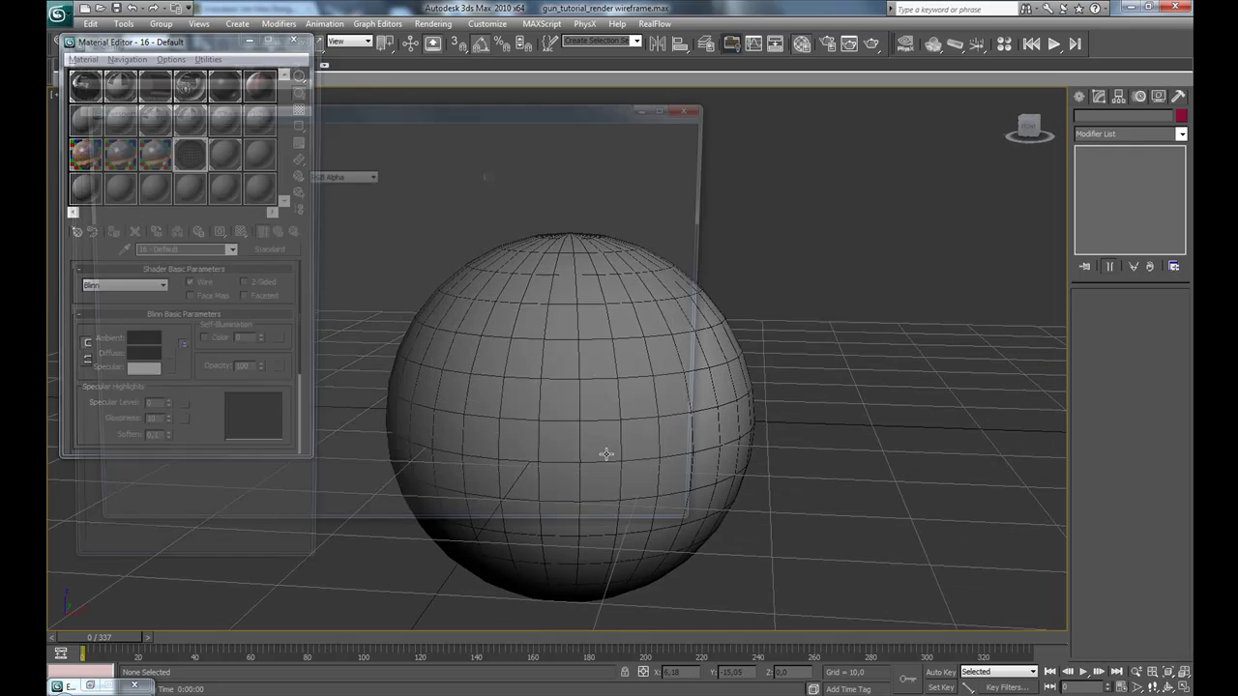
{"action": "scroll", "coordinate": [430, 387], "scroll_direction": "up", "scroll_amount": 1}
{"action": "scroll", "coordinate": [424, 392], "scroll_direction": "down", "scroll_amount": 4}
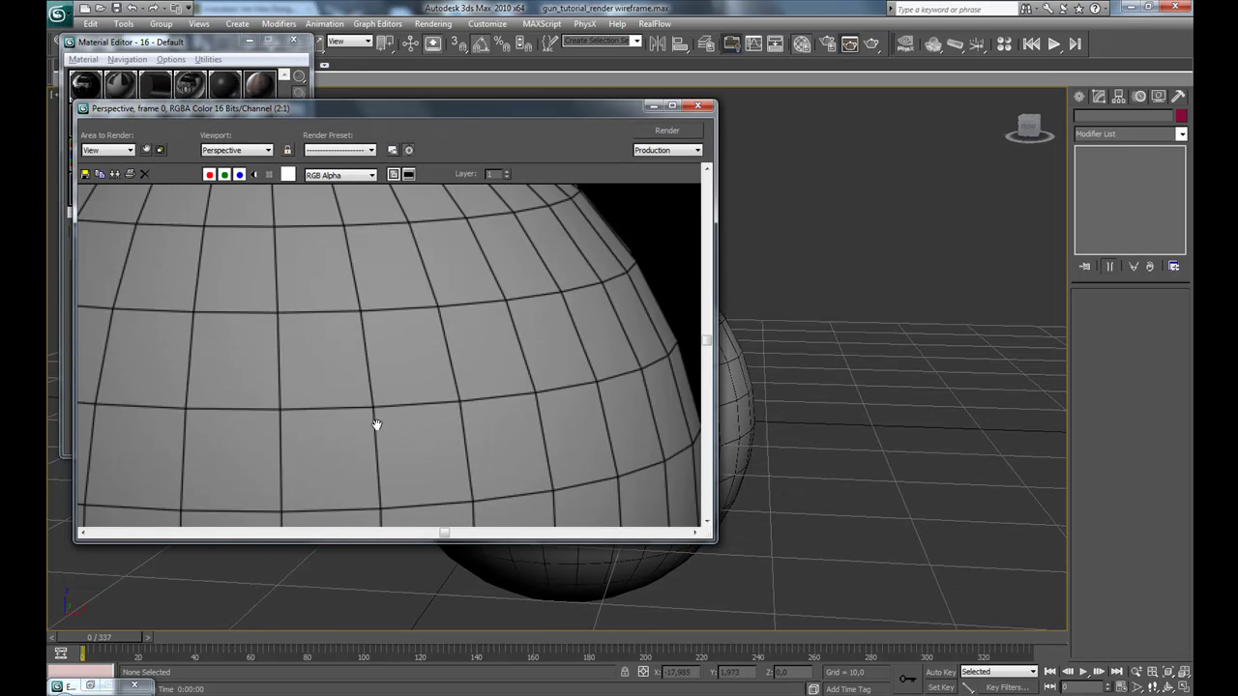
{"action": "scroll", "coordinate": [400, 353], "scroll_direction": "down", "scroll_amount": 3}
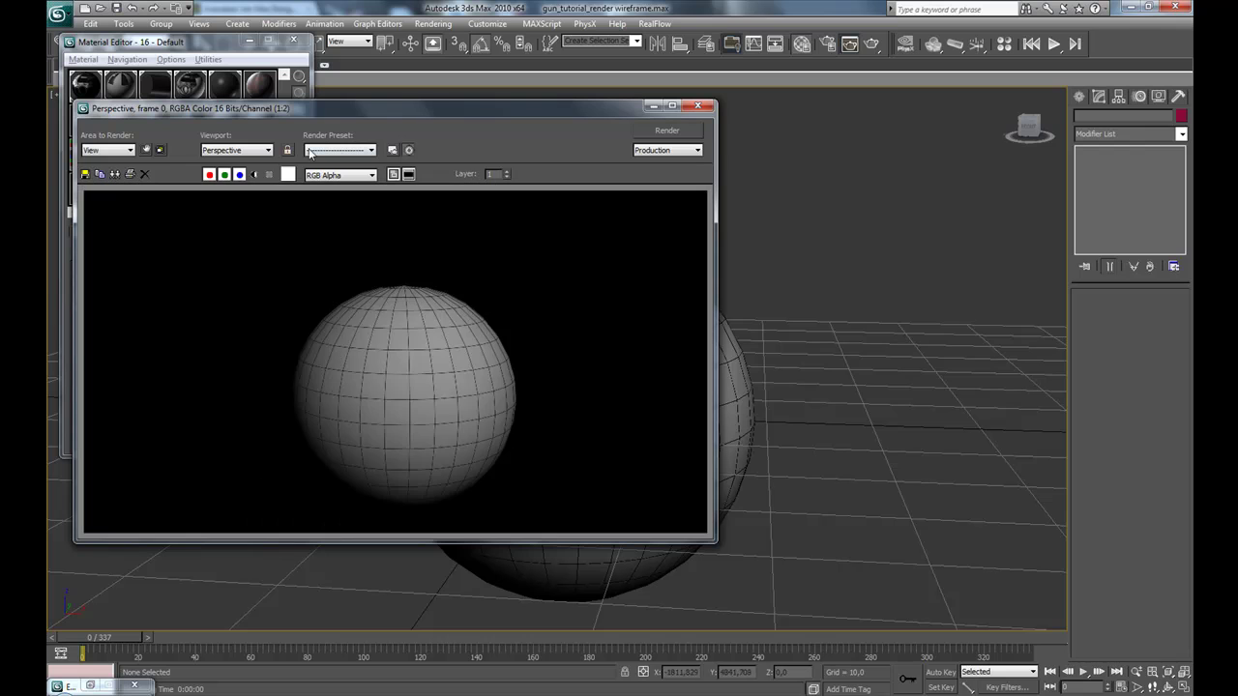
Check the render's alpha channel and examine the wire lines near the top of the sphere up close.
{"action": "left_click", "coordinate": [255, 175]}
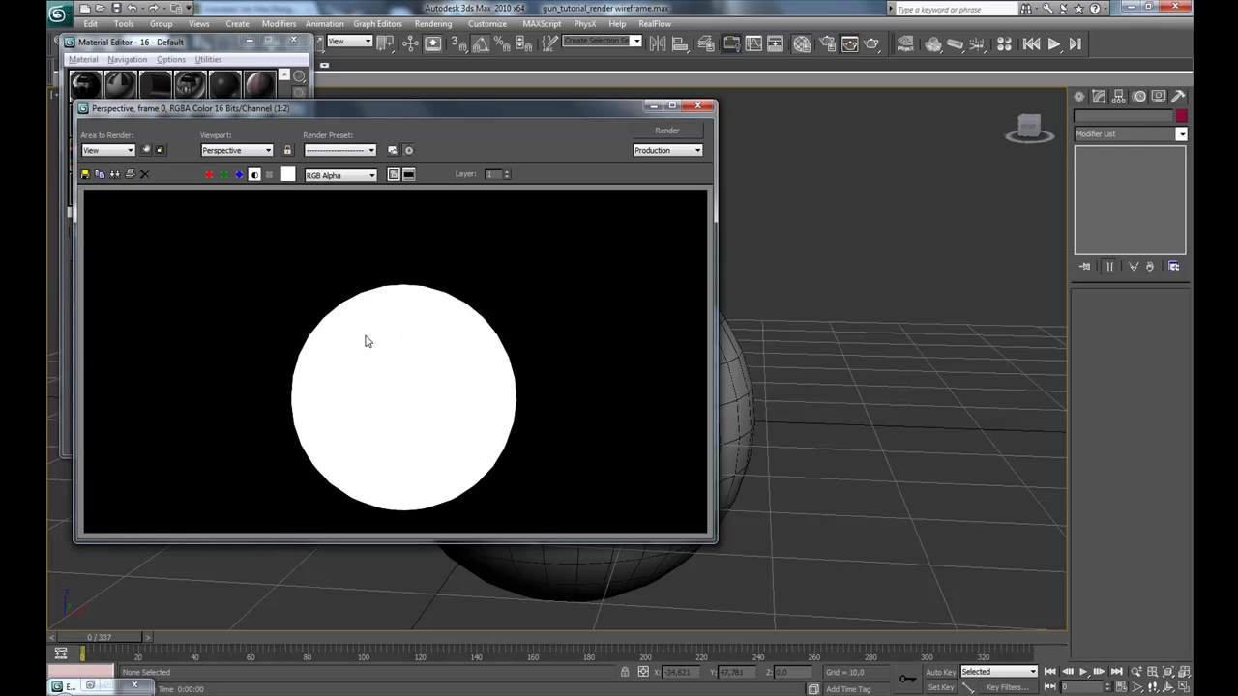
{"action": "left_click", "coordinate": [255, 175]}
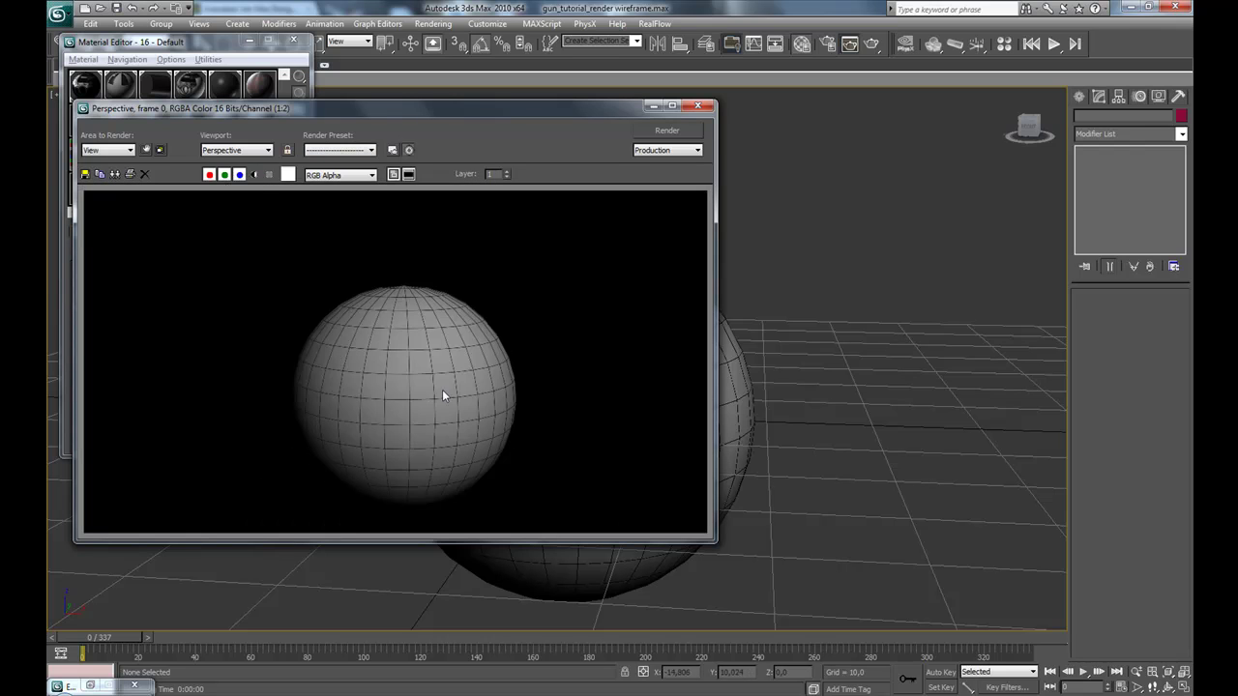
{"action": "scroll", "coordinate": [440, 391], "scroll_direction": "up", "scroll_amount": 2}
{"action": "middle_click_drag", "start_coordinate": [574, 358], "coordinate": [498, 380]}
{"action": "middle_click_drag", "start_coordinate": [391, 203], "coordinate": [481, 404]}
{"action": "scroll", "coordinate": [481, 404], "scroll_direction": "down", "scroll_amount": 1}
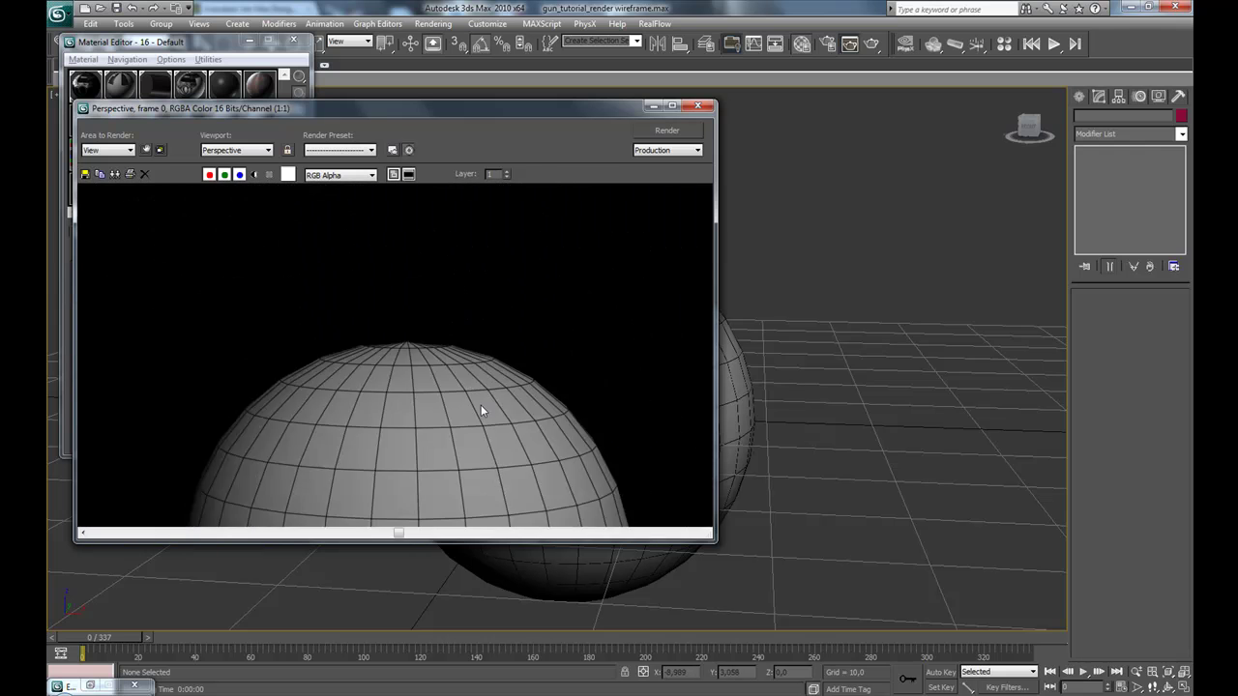
Examine the wire lines across the middle of the rendered sphere up close, then view the whole sphere and close the render.
{"action": "scroll", "coordinate": [481, 404], "scroll_direction": "down", "scroll_amount": 1}
{"action": "scroll", "coordinate": [434, 430], "scroll_direction": "up", "scroll_amount": 1}
{"action": "middle_click_drag", "start_coordinate": [391, 448], "coordinate": [457, 246]}
{"action": "scroll", "coordinate": [471, 411], "scroll_direction": "up", "scroll_amount": 1}
{"action": "middle_click_drag", "start_coordinate": [556, 217], "coordinate": [490, 406]}
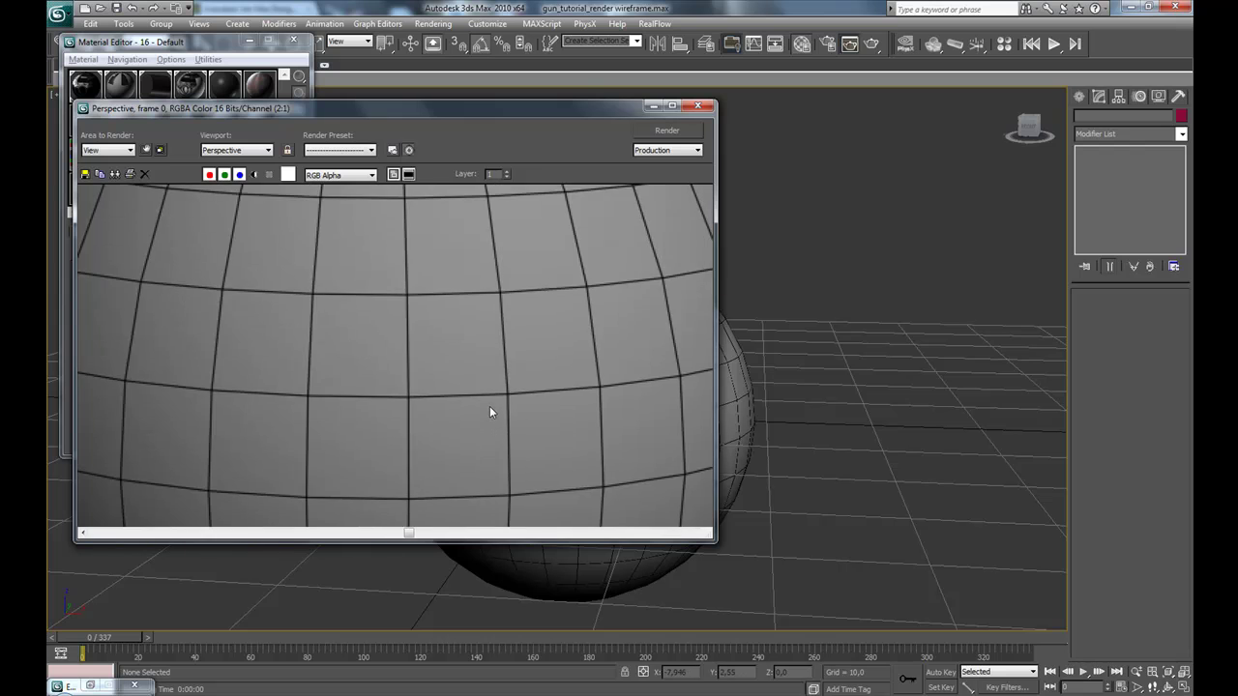
{"action": "scroll", "coordinate": [489, 411], "scroll_direction": "down", "scroll_amount": 4}
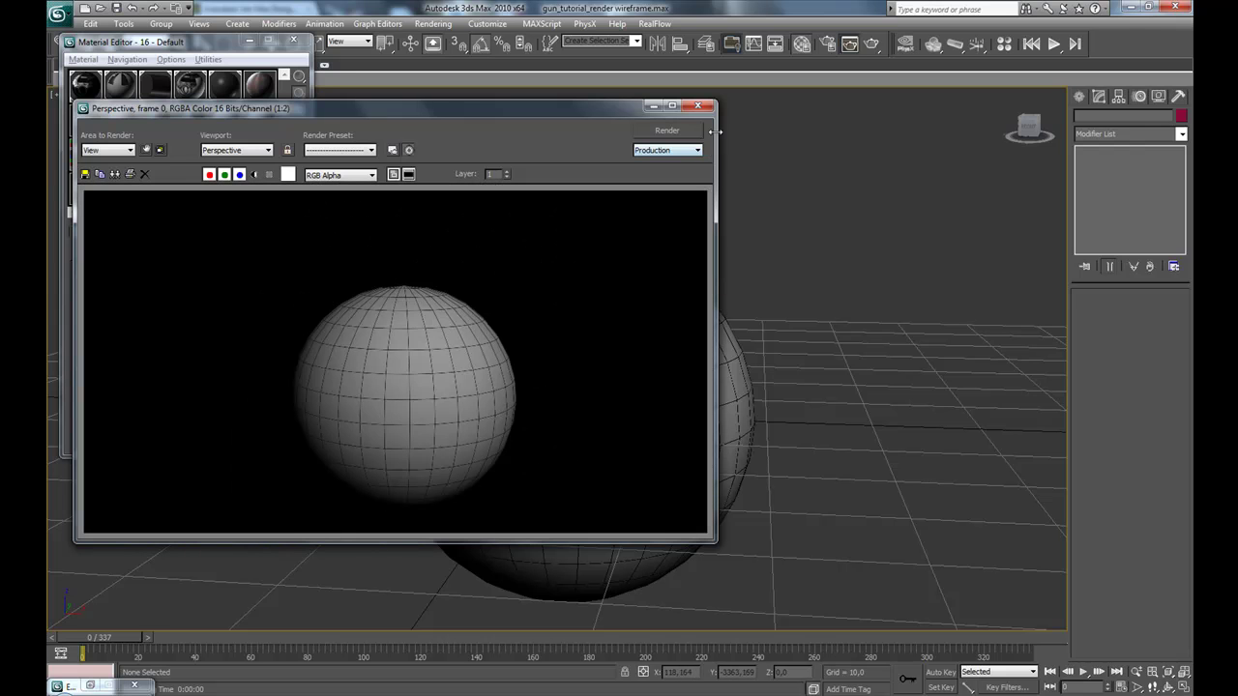
{"action": "left_click", "coordinate": [697, 105]}
Delete both spheres and unhide all hidden objects in the scene.
{"action": "left_click_drag", "start_coordinate": [831, 146], "coordinate": [397, 595]}
{"action": "key", "text": "Delete"}
{"action": "right_click", "coordinate": [716, 308]}
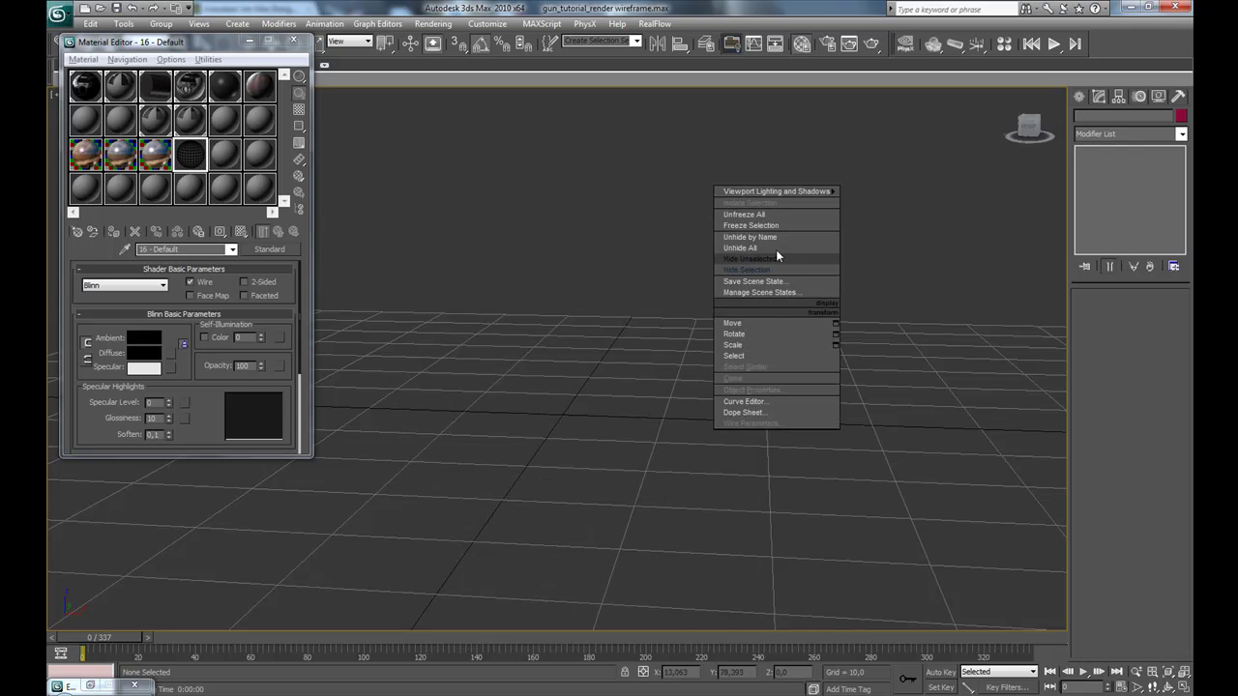
{"action": "left_click", "coordinate": [775, 248]}
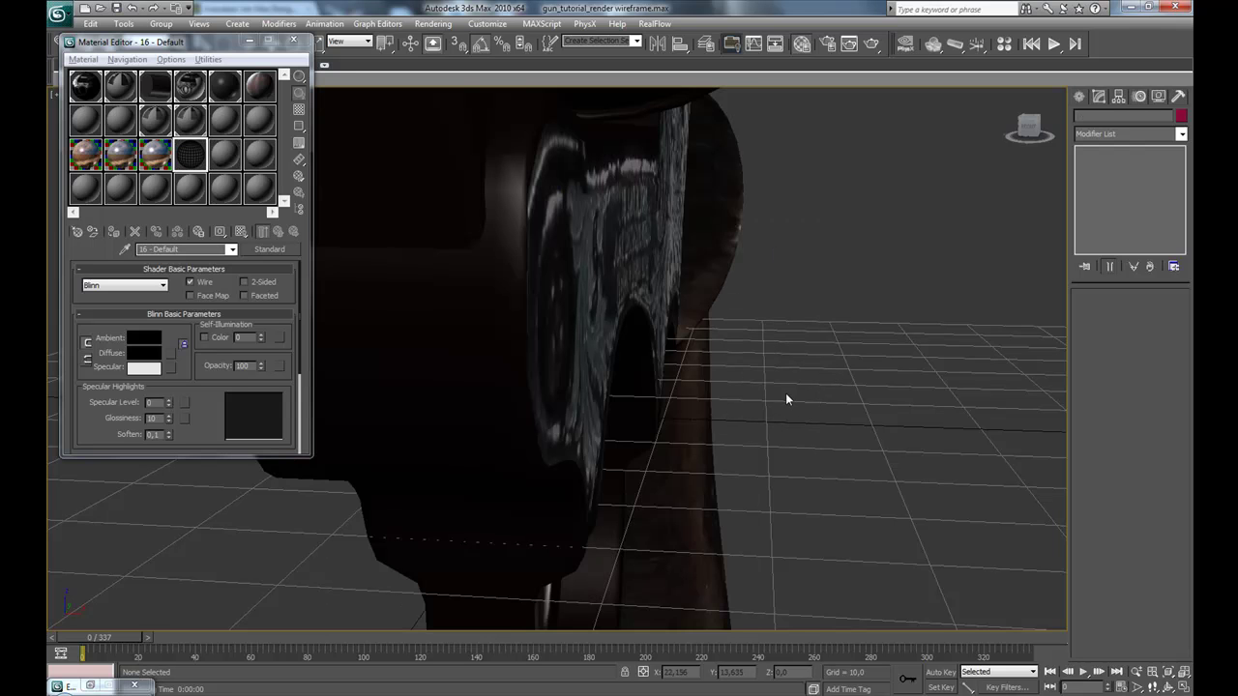
Select all parts of the revolver and assign the 17 - Default material to them.
{"action": "middle_click_drag", "start_coordinate": [567, 471], "coordinate": [693, 450], "text": "alt"}
{"action": "scroll", "coordinate": [574, 417], "scroll_direction": "down", "scroll_amount": 5}
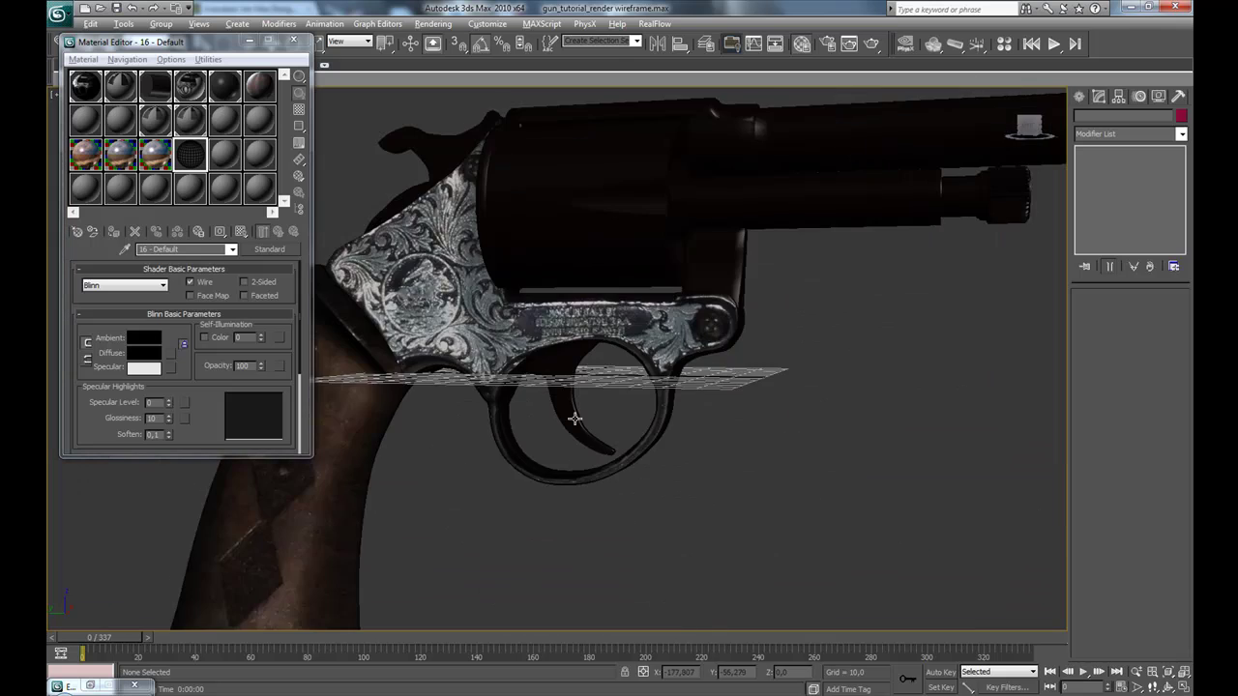
{"action": "middle_click_drag", "start_coordinate": [575, 417], "coordinate": [604, 441], "text": "alt"}
{"action": "scroll", "coordinate": [605, 441], "scroll_direction": "down", "scroll_amount": 4}
{"action": "left_click", "coordinate": [248, 41]}
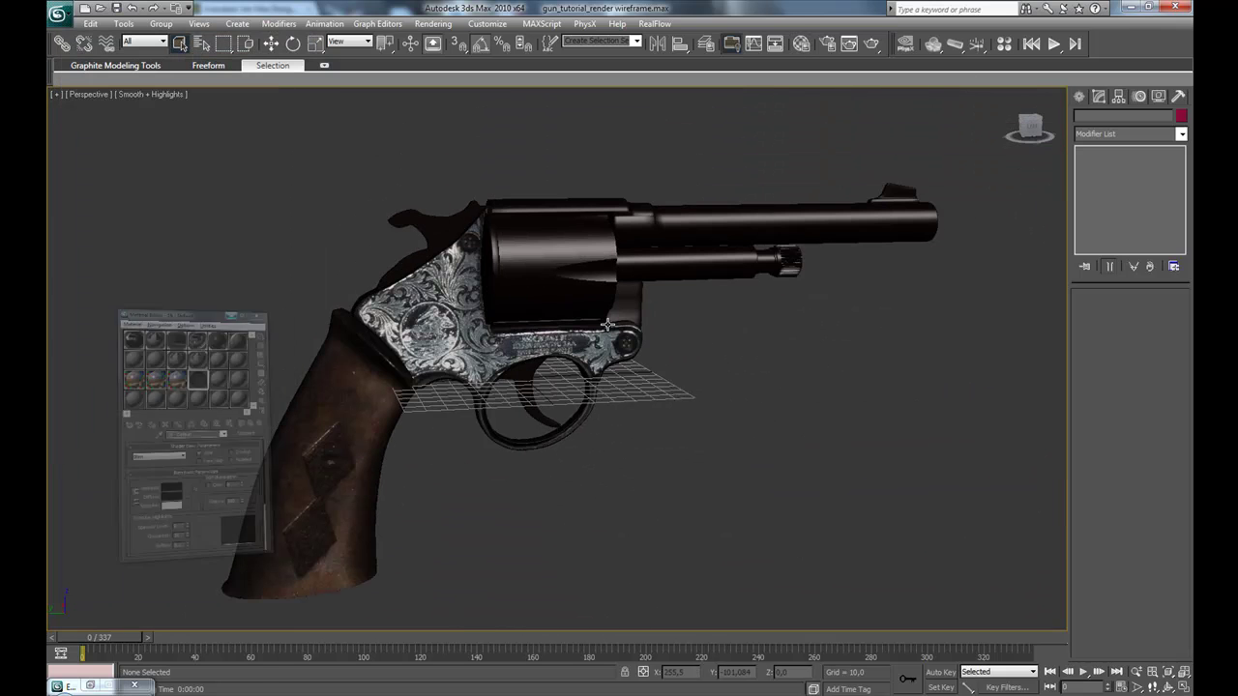
{"action": "scroll", "coordinate": [593, 331], "scroll_direction": "down", "scroll_amount": 4}
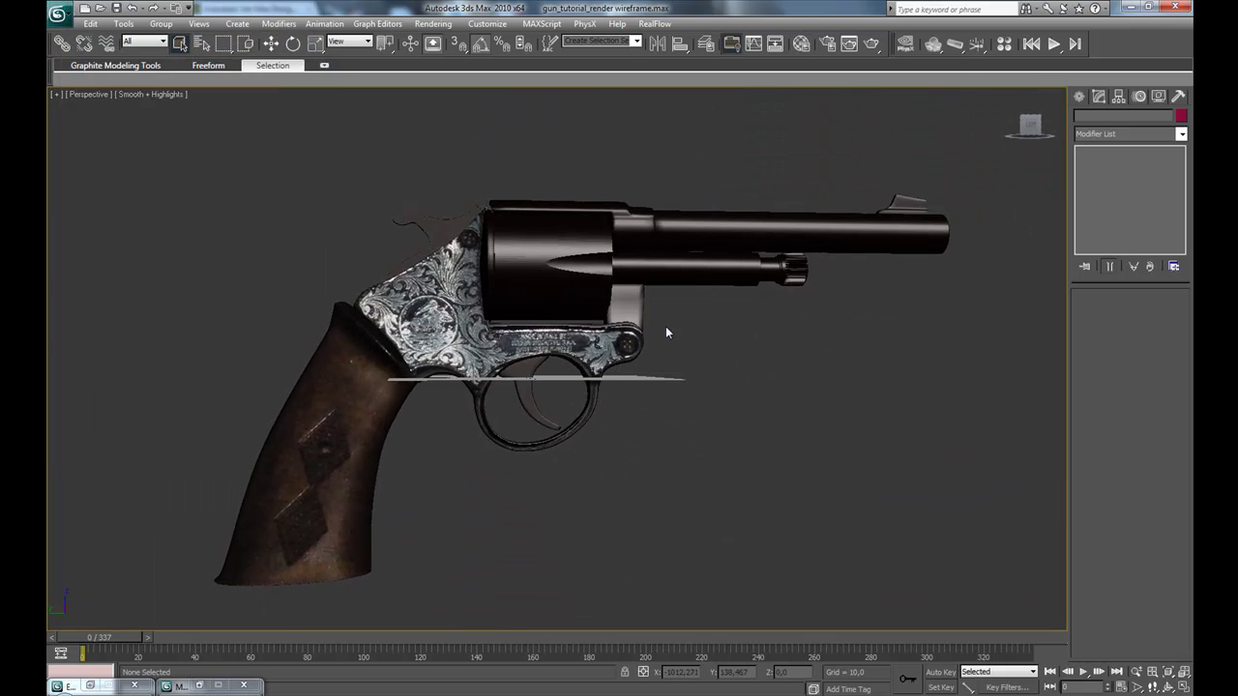
{"action": "mouse_move", "coordinate": [632, 334]}
{"action": "middle_mouse_down", "text": "alt"}
{"action": "mouse_move", "coordinate": [644, 396]}
{"action": "mouse_move", "coordinate": [513, 428]}
{"action": "mouse_move", "coordinate": [652, 334]}
{"action": "middle_mouse_up", "text": "alt"}
{"action": "left_click_drag", "start_coordinate": [839, 256], "coordinate": [278, 545]}
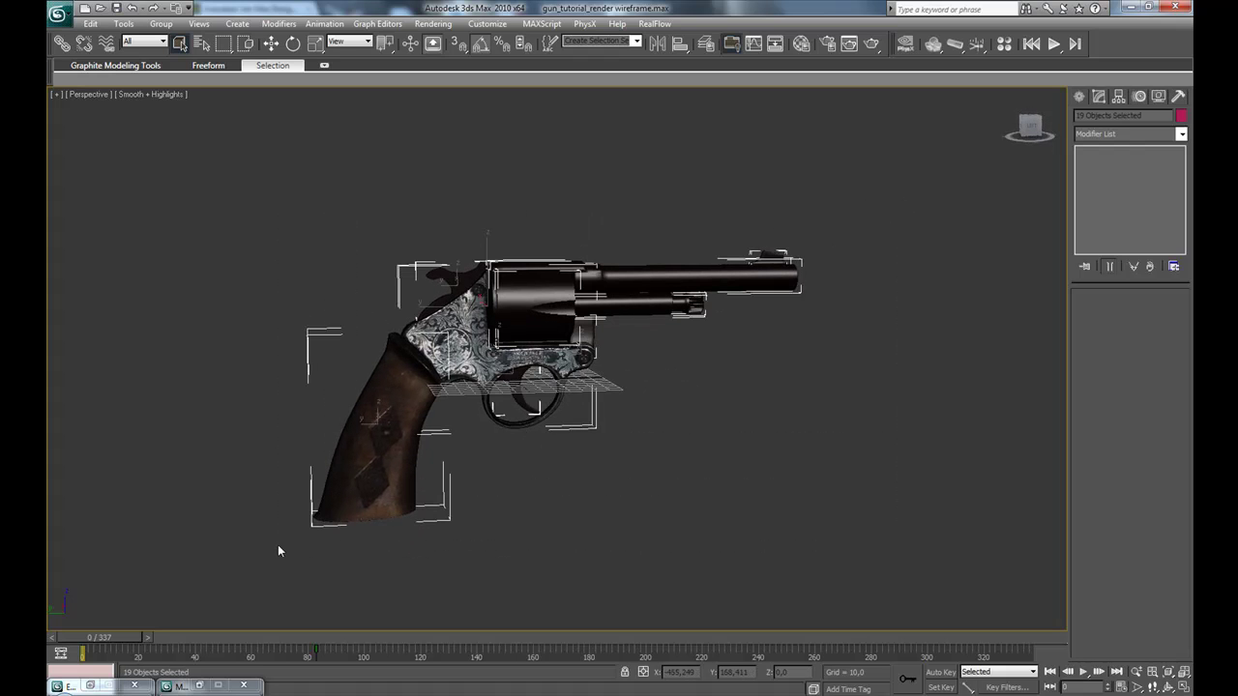
{"action": "left_click", "coordinate": [200, 685]}
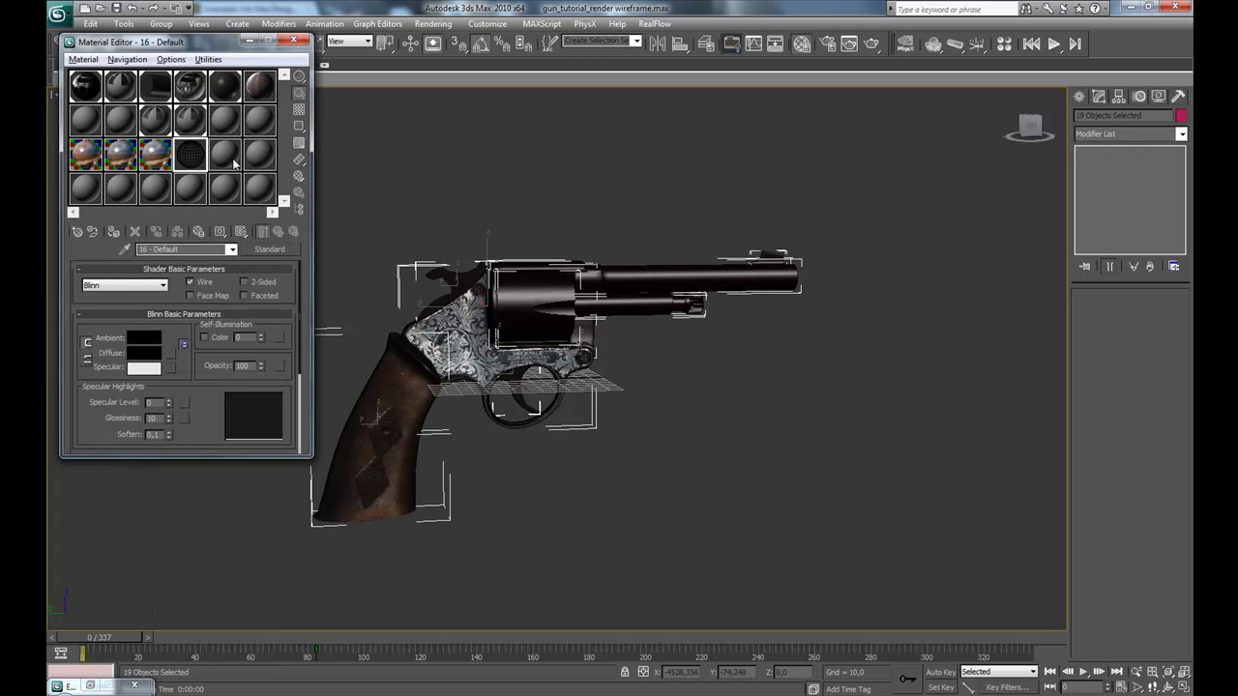
{"action": "left_click", "coordinate": [225, 154]}
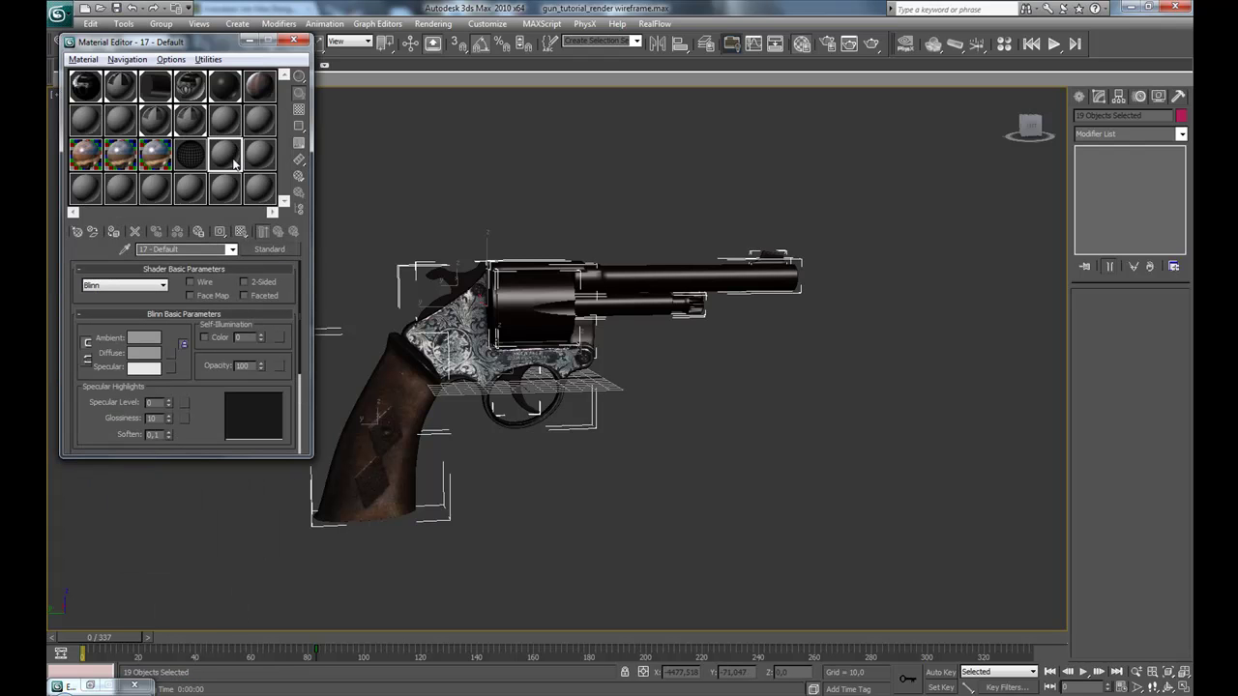
{"action": "left_click", "coordinate": [113, 232]}
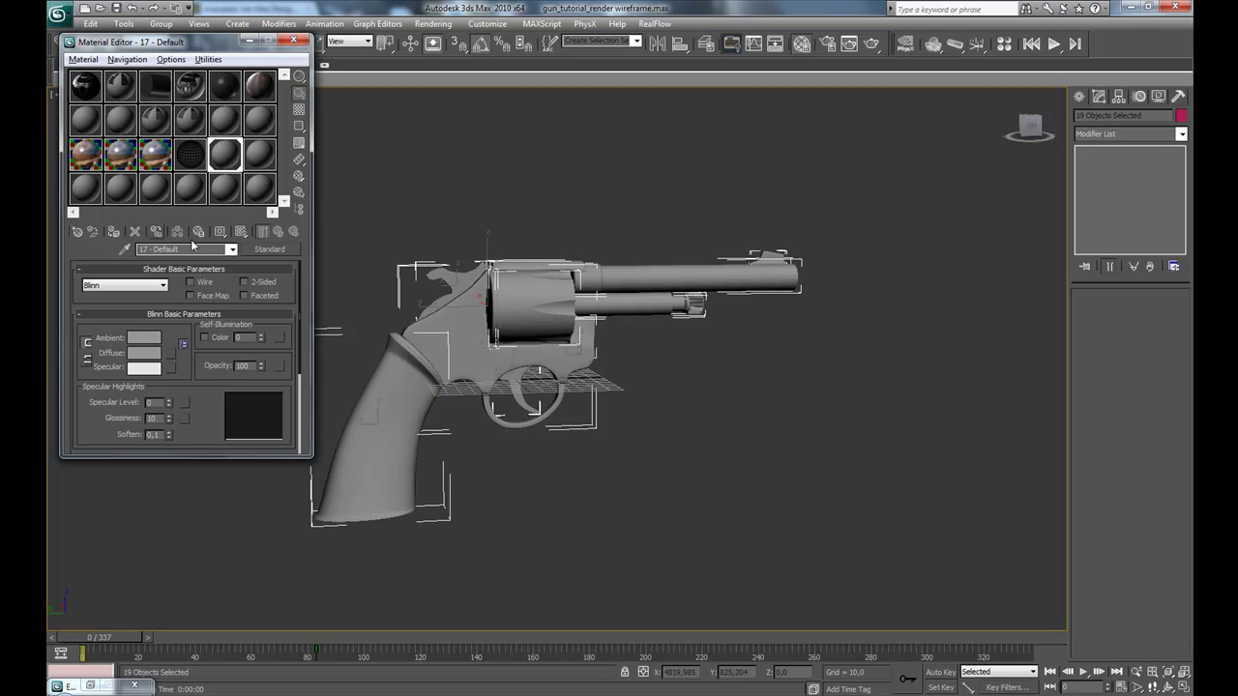
Set the 17 - Default material's diffuse color to gray value 159, specular level to 28 and glossiness to 20, and deselect the revolver.
{"action": "middle_click_drag", "start_coordinate": [499, 303], "coordinate": [596, 307], "text": "alt"}
{"action": "scroll", "coordinate": [596, 308], "scroll_direction": "up", "scroll_amount": 3}
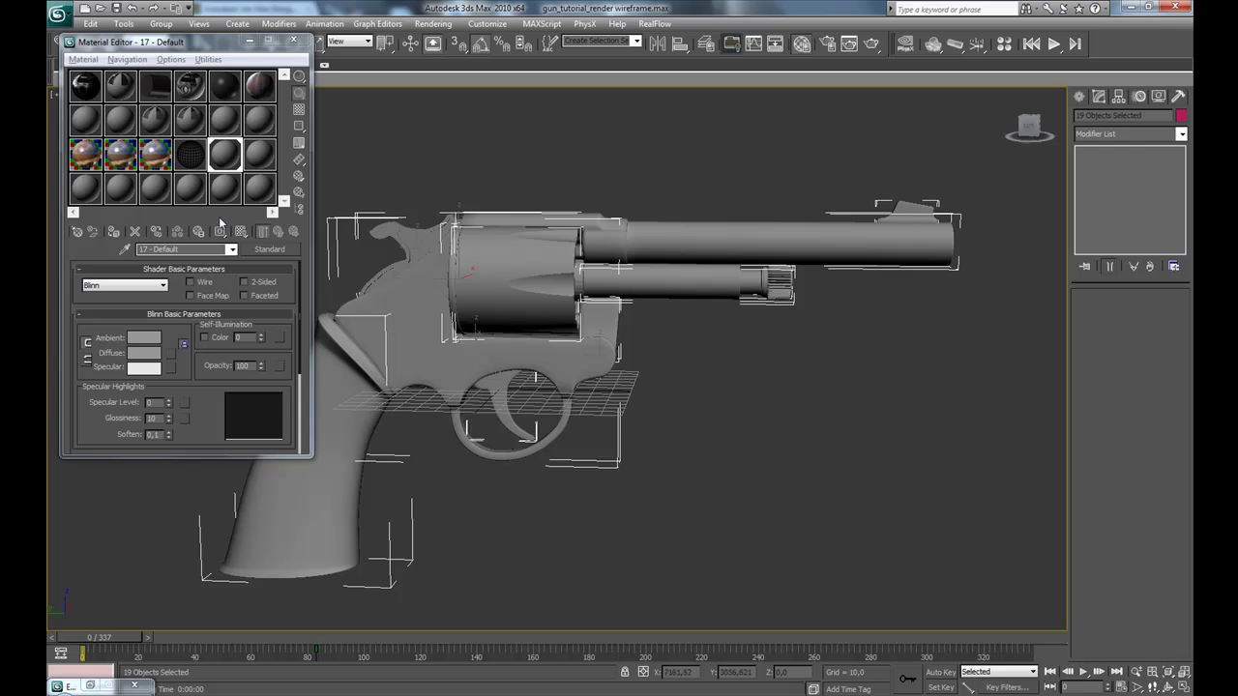
{"action": "left_click", "coordinate": [156, 354]}
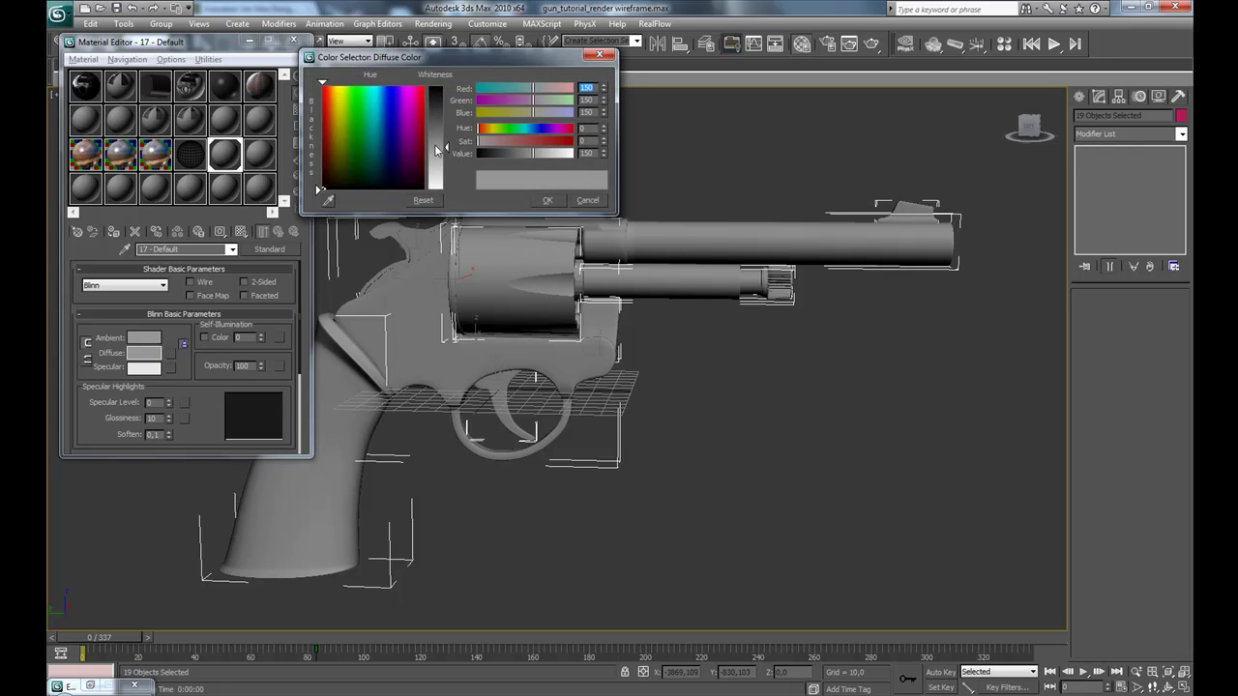
{"action": "left_click_drag", "start_coordinate": [441, 147], "coordinate": [441, 153]}
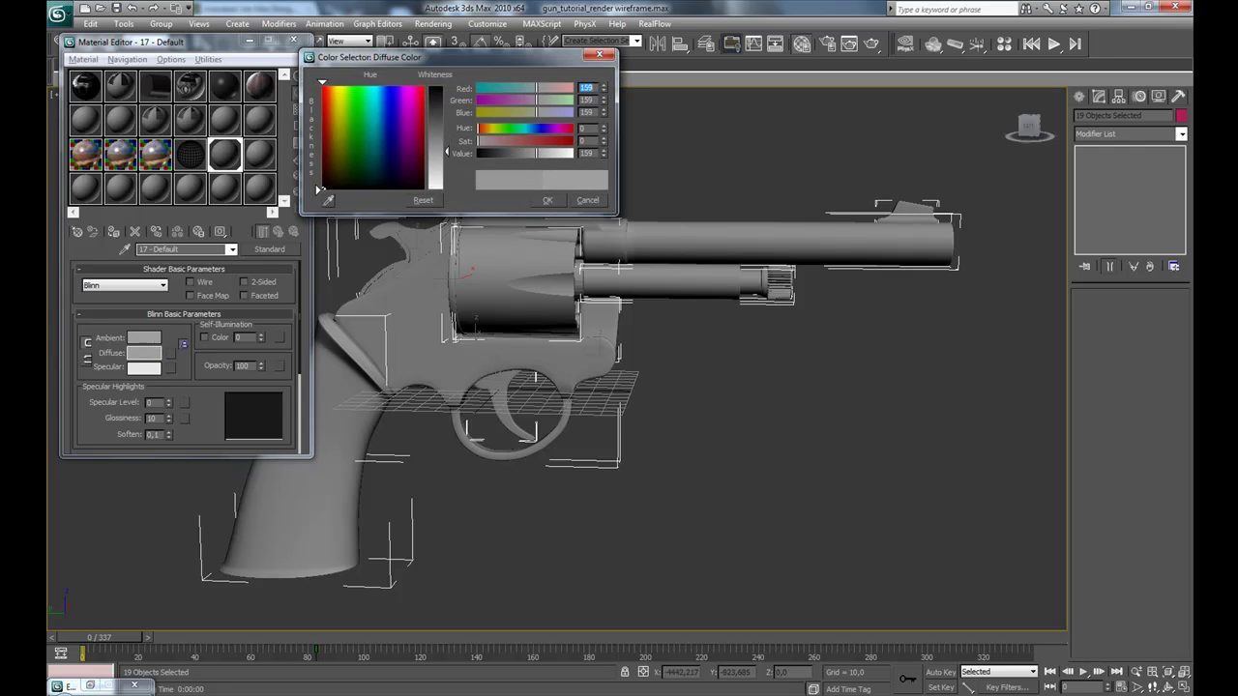
{"action": "left_click", "coordinate": [547, 200]}
{"action": "mouse_move", "coordinate": [169, 402]}
{"action": "left_mouse_down"}
{"action": "mouse_move", "coordinate": [177, 377]}
{"action": "mouse_move", "coordinate": [168, 406]}
{"action": "left_mouse_up"}
{"action": "middle_click_drag", "start_coordinate": [649, 458], "coordinate": [714, 442], "text": "alt"}
{"action": "left_click", "coordinate": [692, 469]}
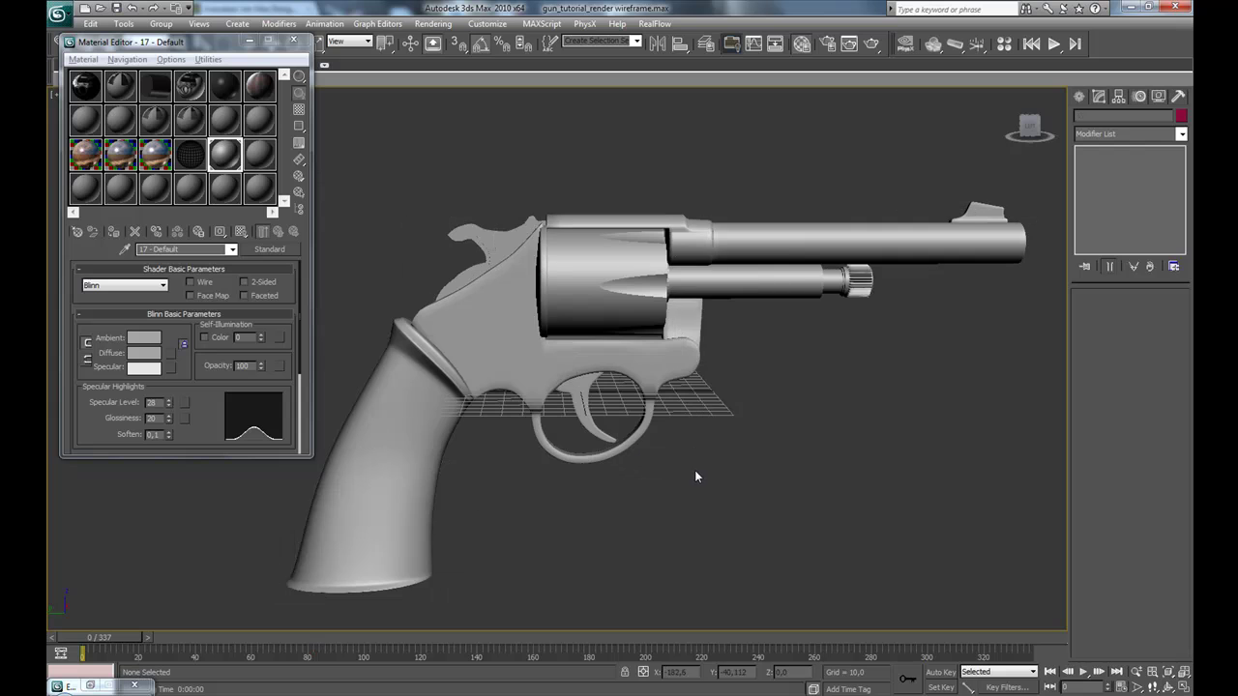
Select all revolver parts and clone them in place as copies.
{"action": "scroll", "coordinate": [692, 469], "scroll_direction": "down", "scroll_amount": 3}
{"action": "left_click_drag", "start_coordinate": [903, 212], "coordinate": [345, 546]}
{"action": "middle_click_drag", "start_coordinate": [580, 416], "coordinate": [605, 421], "text": "alt"}
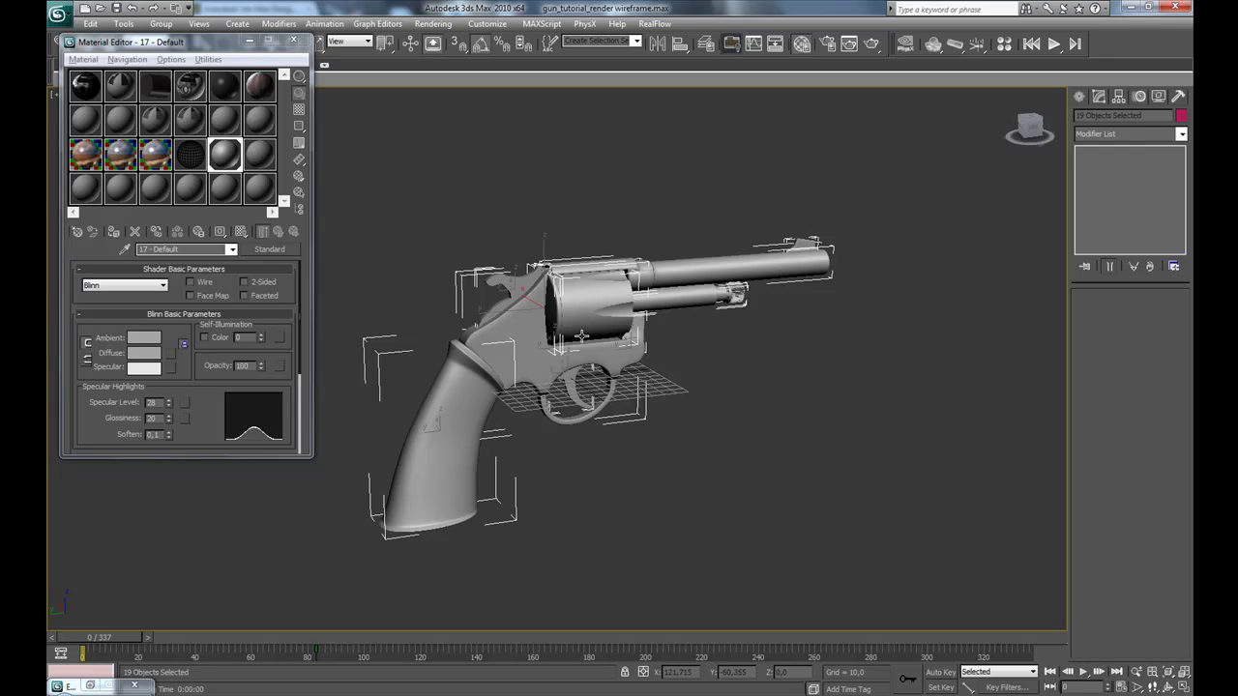
{"action": "left_click_drag", "start_coordinate": [581, 336], "coordinate": [558, 327], "text": "shift"}
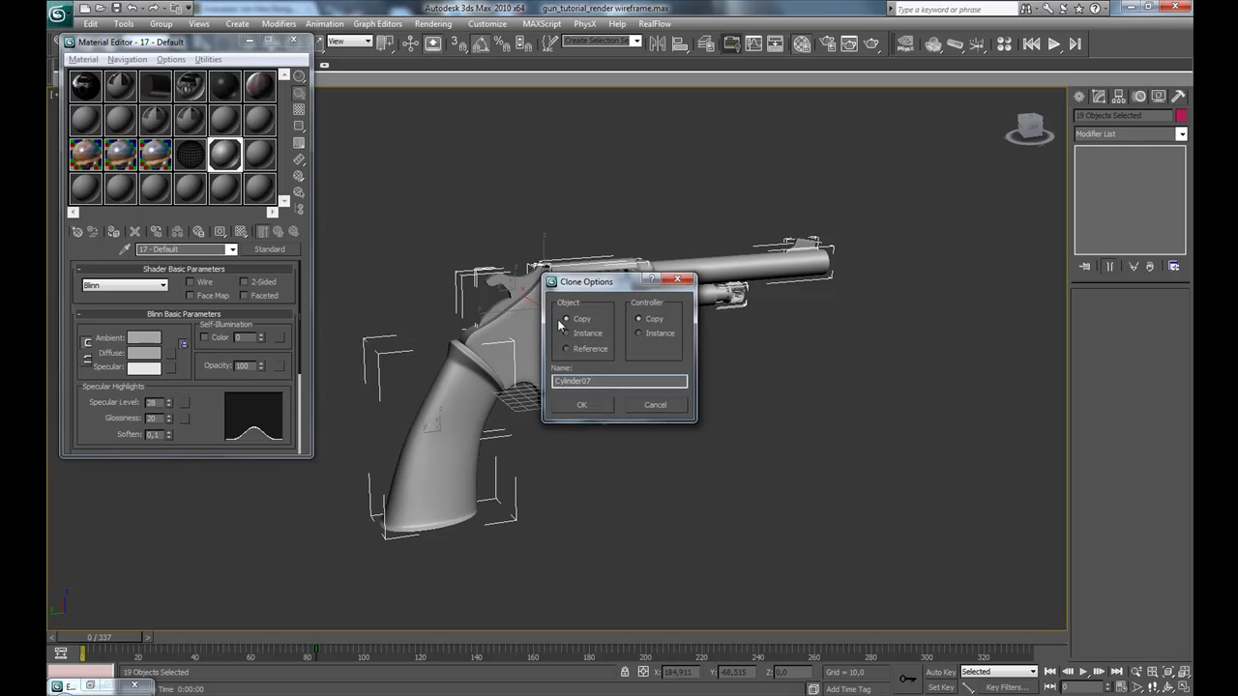
{"action": "left_click", "coordinate": [583, 404]}
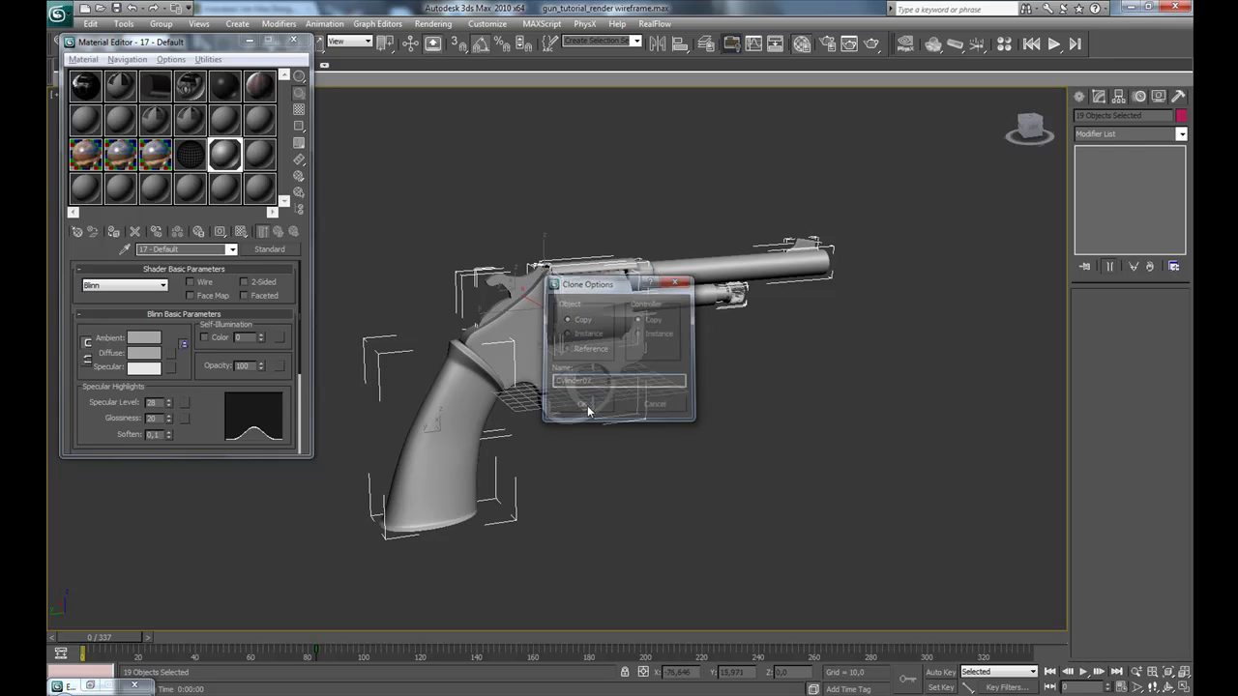
Add a Push modifier with a push value of 0.01 to the cloned revolver parts and assign them the 16 - Default wire material.
{"action": "left_click", "coordinate": [1112, 134]}
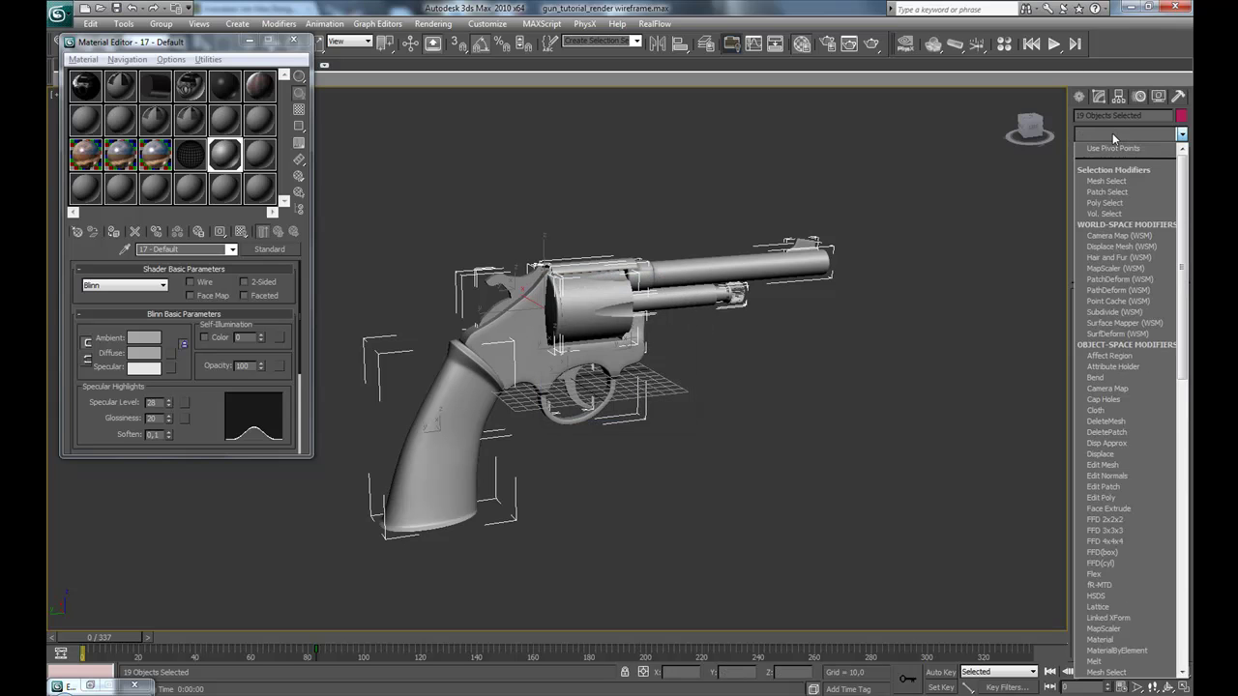
{"action": "type", "text": "pu"}
{"action": "key", "text": "Return"}
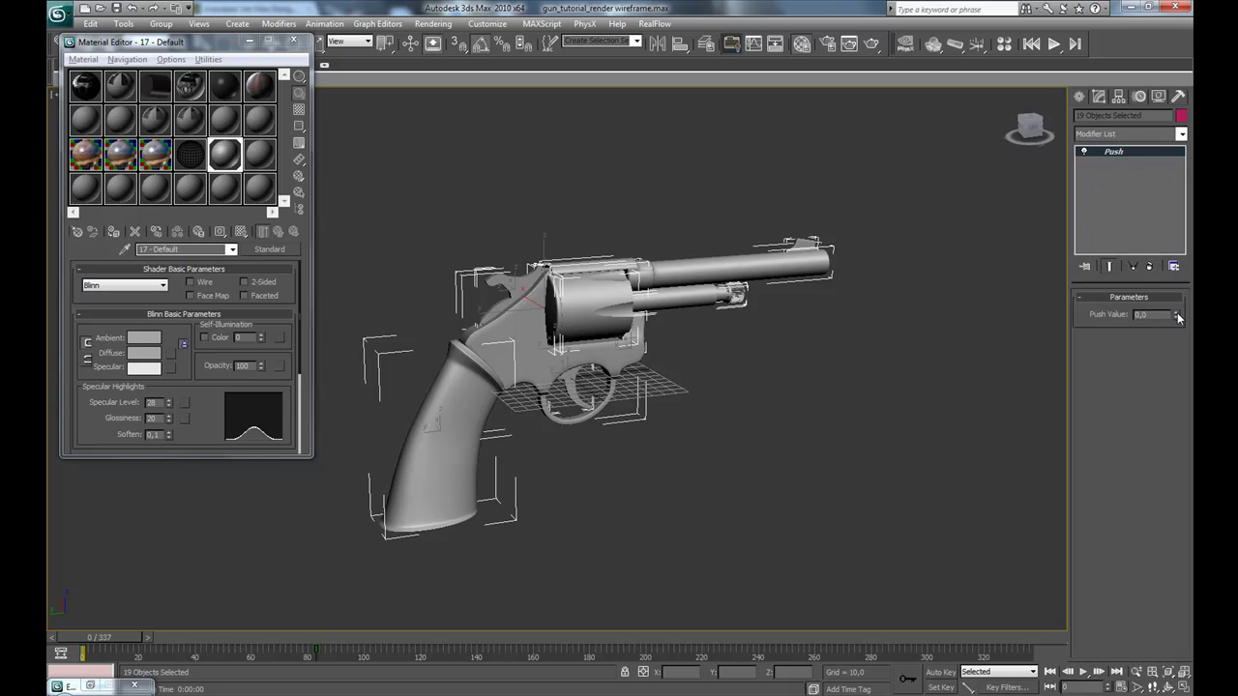
{"action": "left_click", "coordinate": [190, 154]}
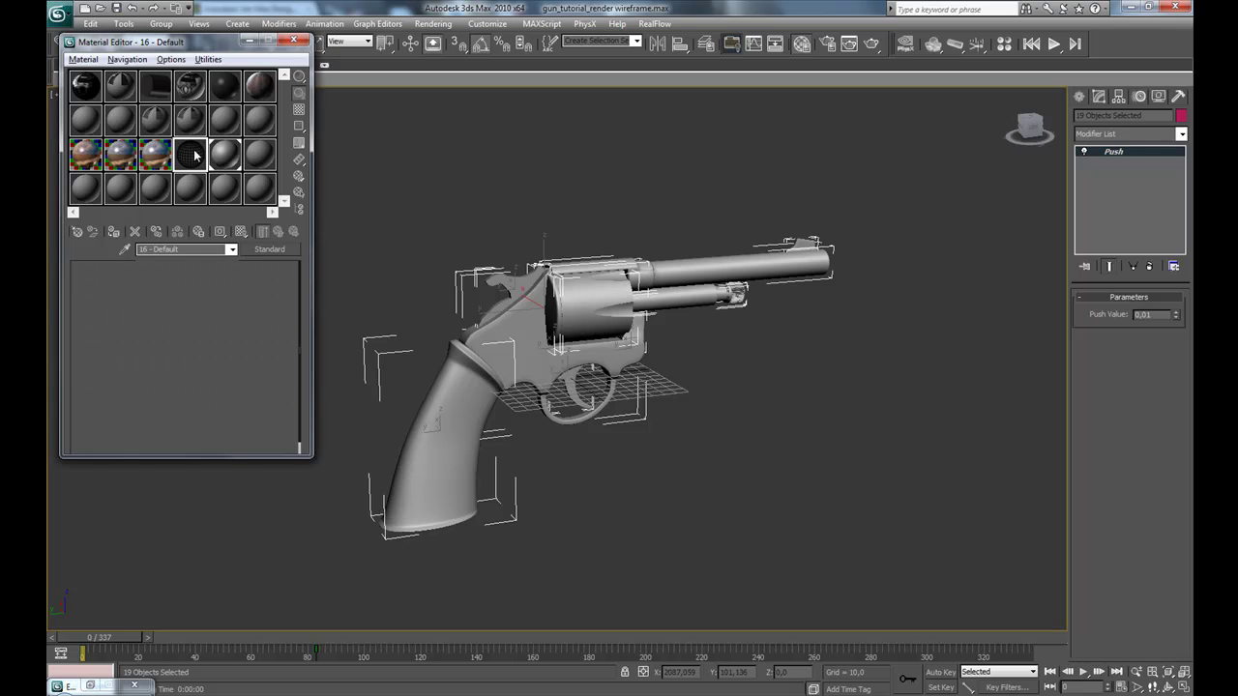
{"action": "left_click", "coordinate": [114, 232]}
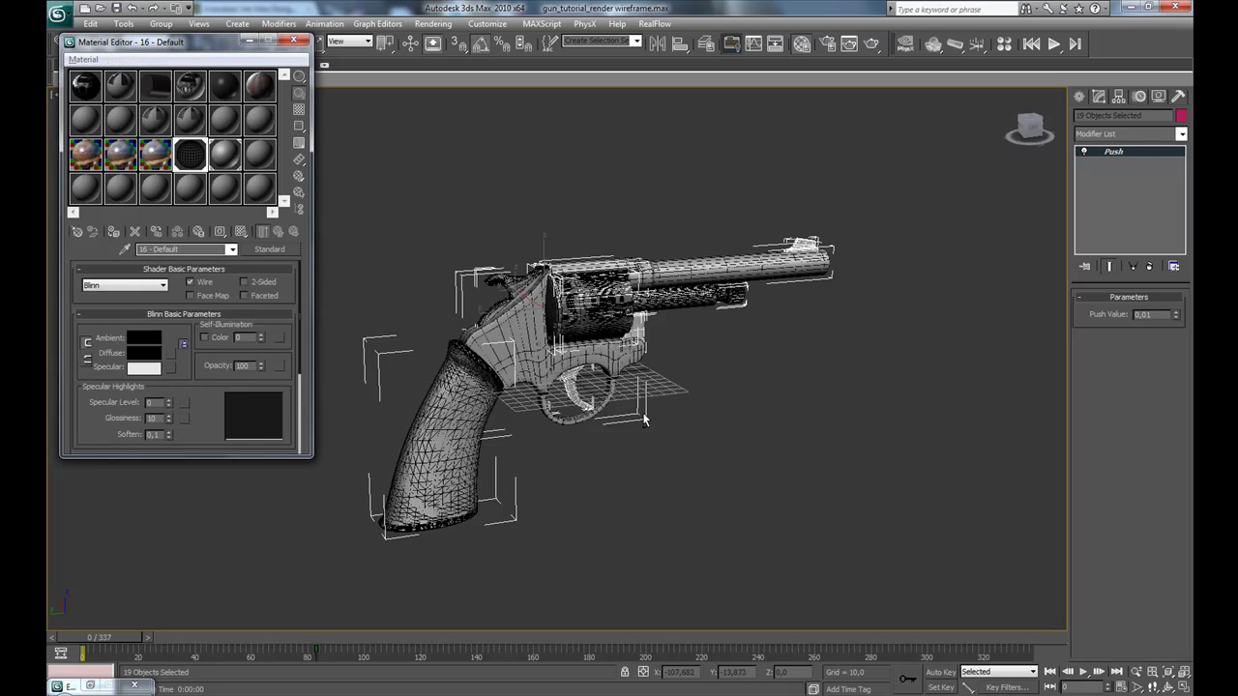
Render a closer perspective view of the revolver and examine the wire lines on the grip and trigger guard.
{"action": "middle_click_drag", "start_coordinate": [645, 417], "coordinate": [602, 397], "text": "alt"}
{"action": "scroll", "coordinate": [600, 395], "scroll_direction": "up", "scroll_amount": 3}
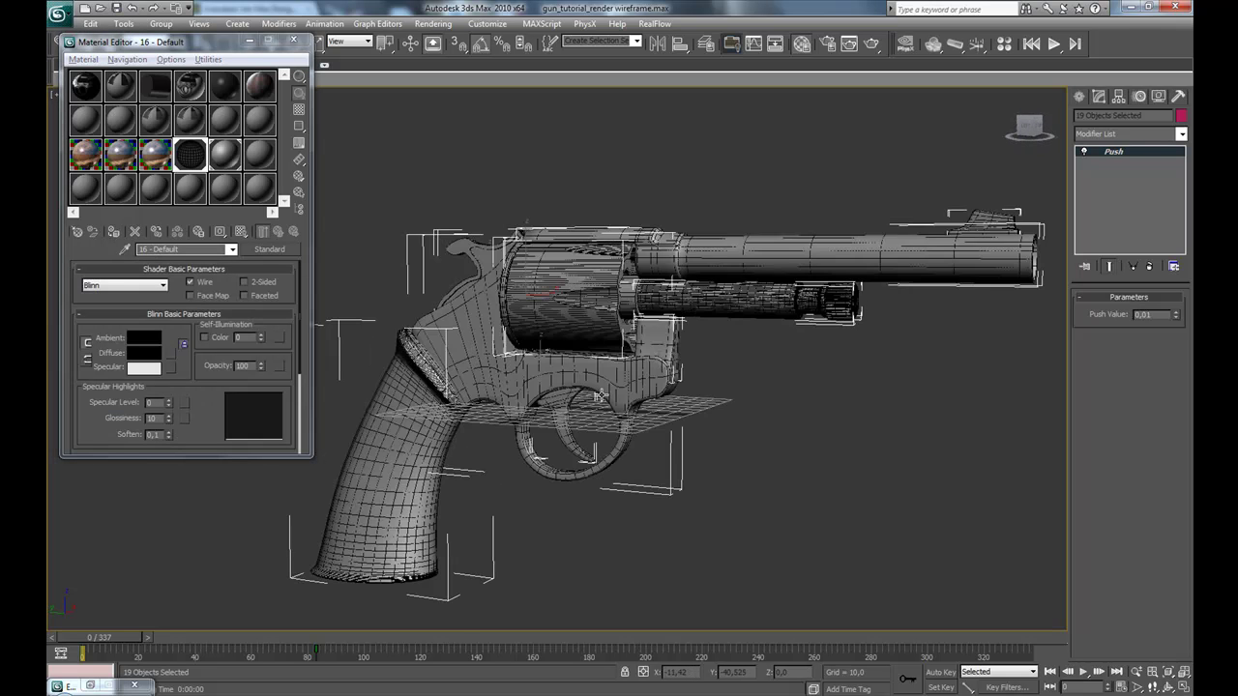
{"action": "scroll", "coordinate": [600, 396], "scroll_direction": "up", "scroll_amount": 5}
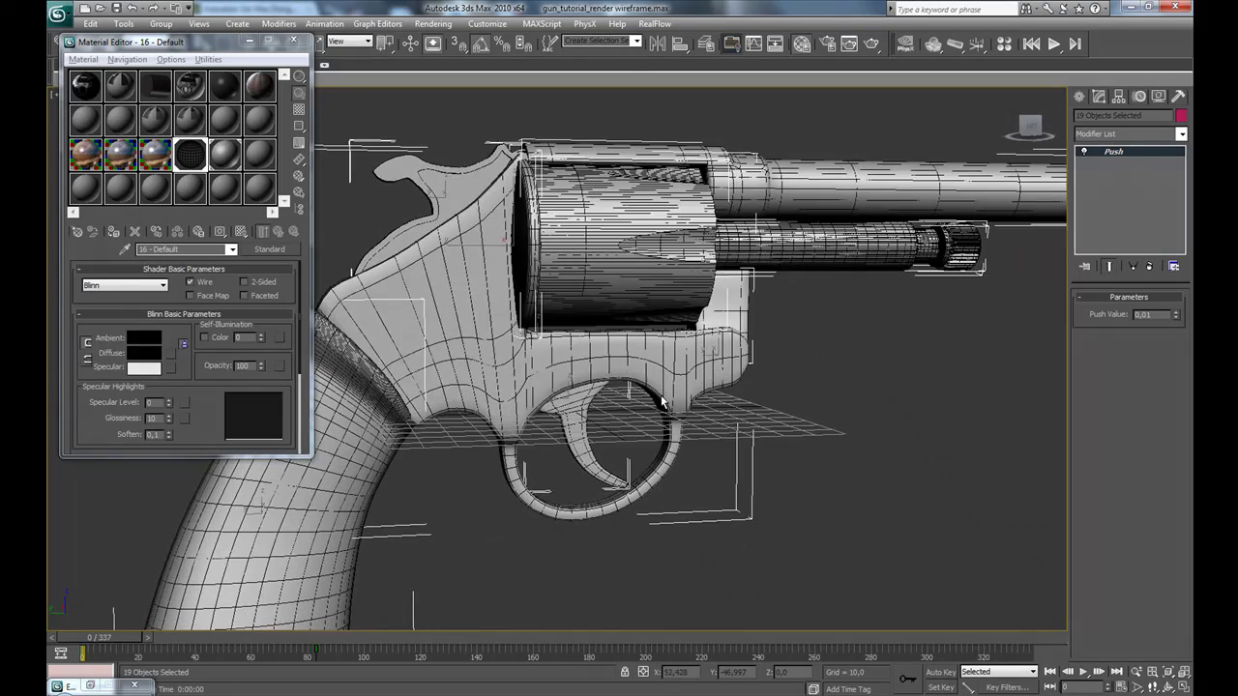
{"action": "scroll", "coordinate": [663, 401], "scroll_direction": "down", "scroll_amount": 1}
{"action": "key", "text": "shift+q"}
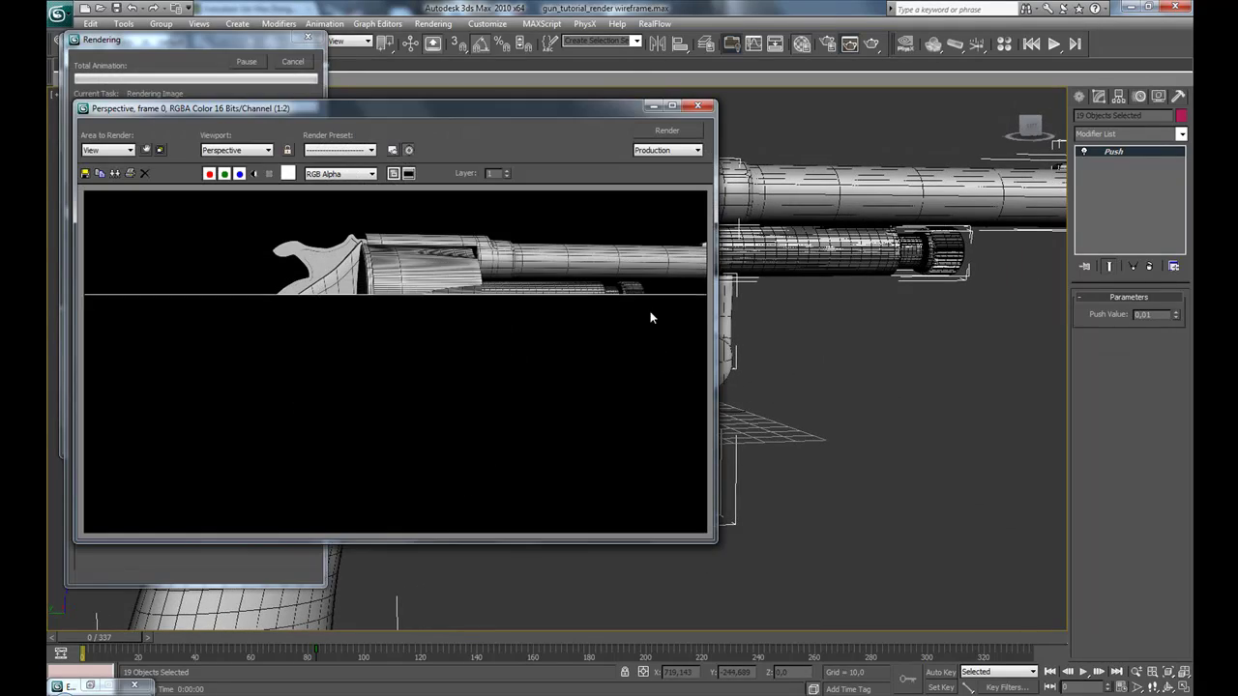
{"action": "scroll", "coordinate": [417, 360], "scroll_direction": "up", "scroll_amount": 1}
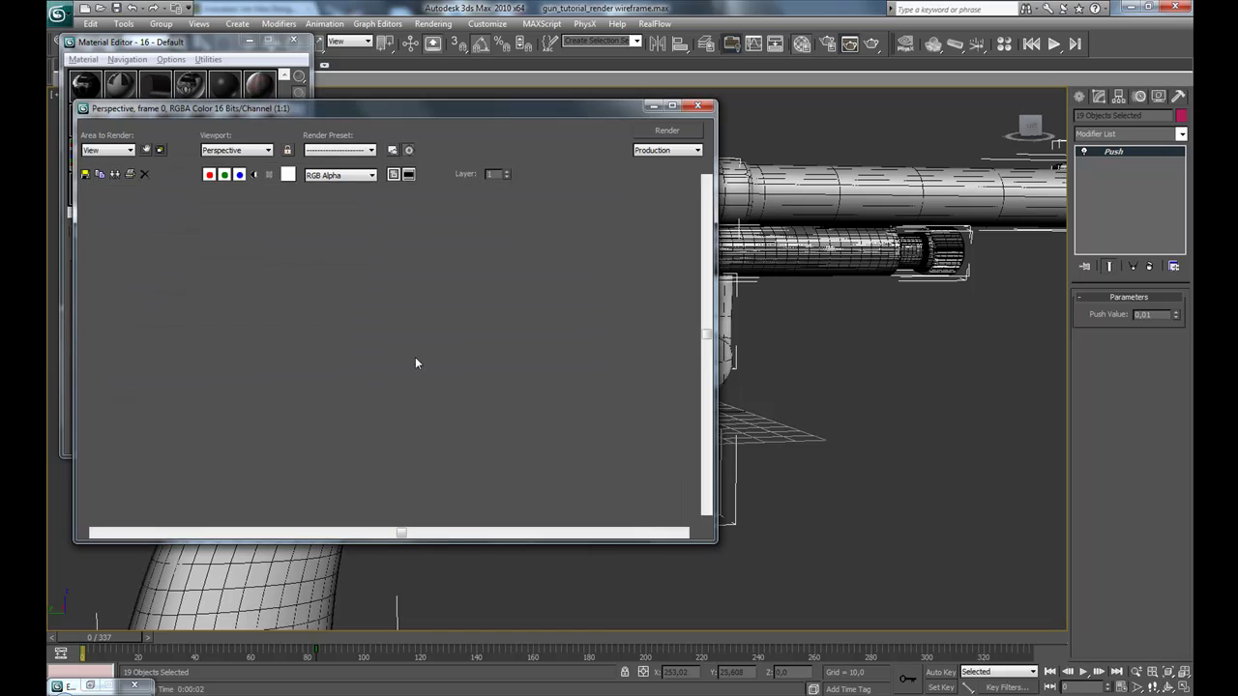
{"action": "middle_click_drag", "start_coordinate": [334, 402], "coordinate": [500, 303]}
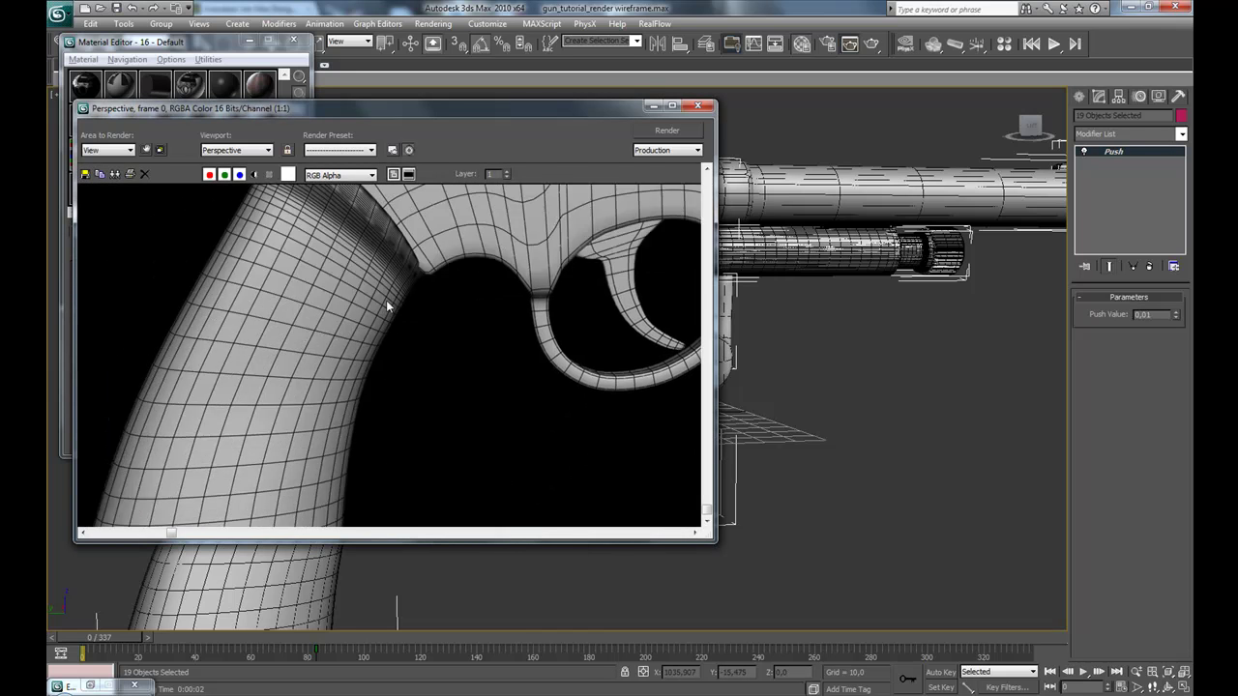
Examine the wire lines around the revolver's cylinder and barrel in the render up close, and close the render.
{"action": "scroll", "coordinate": [413, 312], "scroll_direction": "down", "scroll_amount": 1}
{"action": "scroll", "coordinate": [425, 361], "scroll_direction": "up", "scroll_amount": 1}
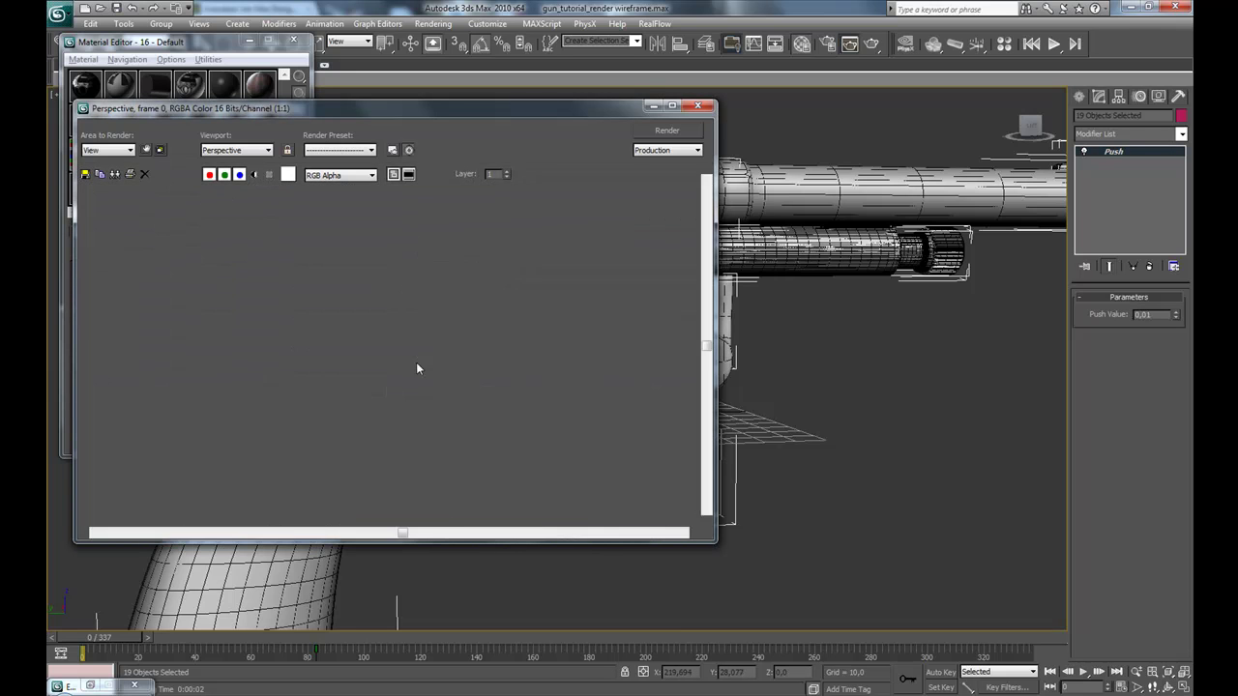
{"action": "middle_click_drag", "start_coordinate": [369, 406], "coordinate": [429, 326]}
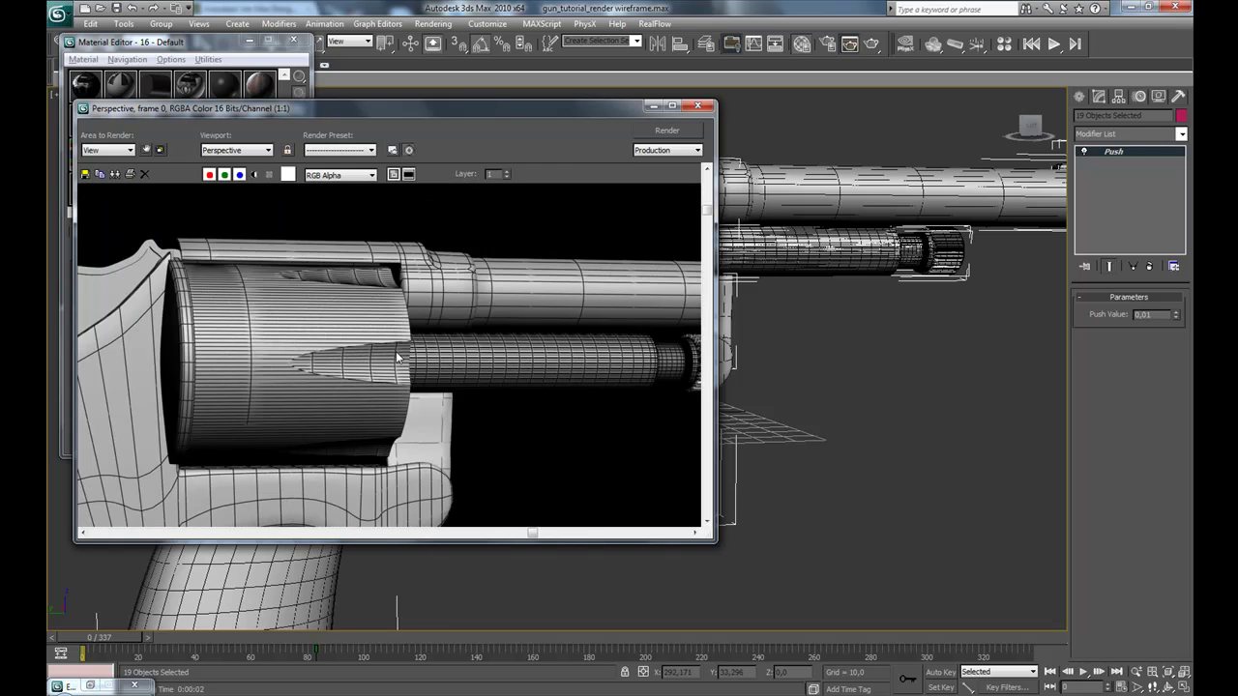
{"action": "scroll", "coordinate": [396, 358], "scroll_direction": "down", "scroll_amount": 1}
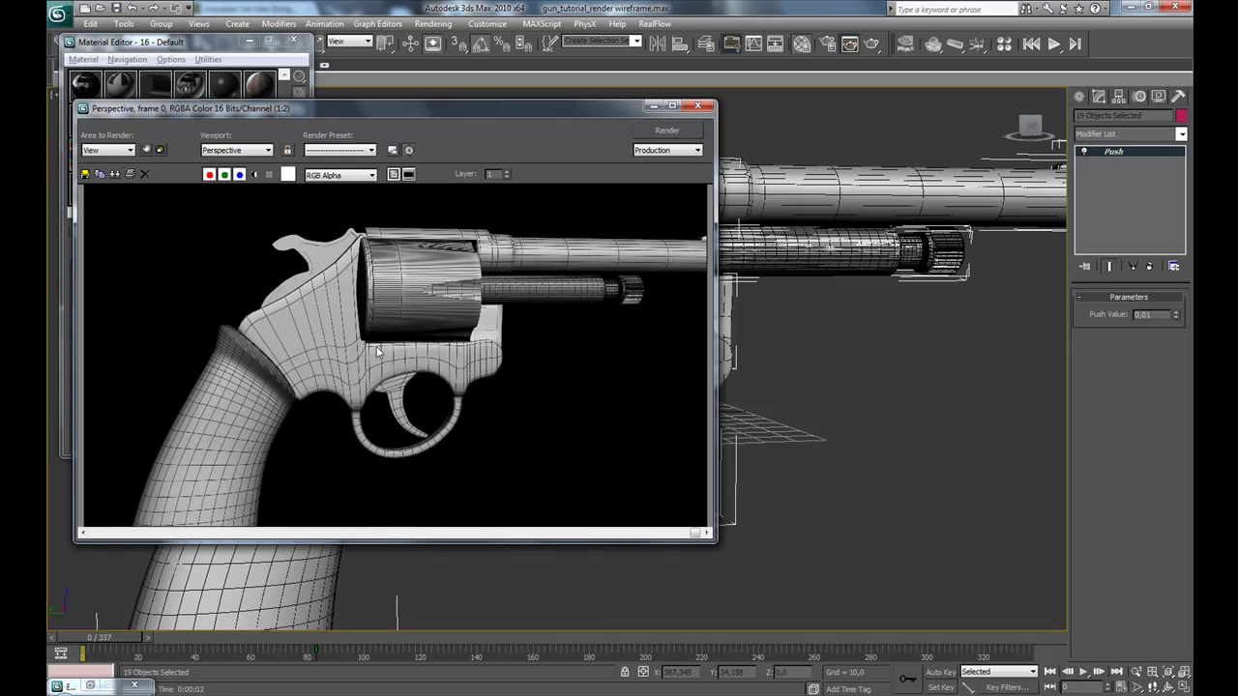
{"action": "scroll", "coordinate": [377, 353], "scroll_direction": "up", "scroll_amount": 1}
{"action": "middle_click_drag", "start_coordinate": [442, 329], "coordinate": [363, 387]}
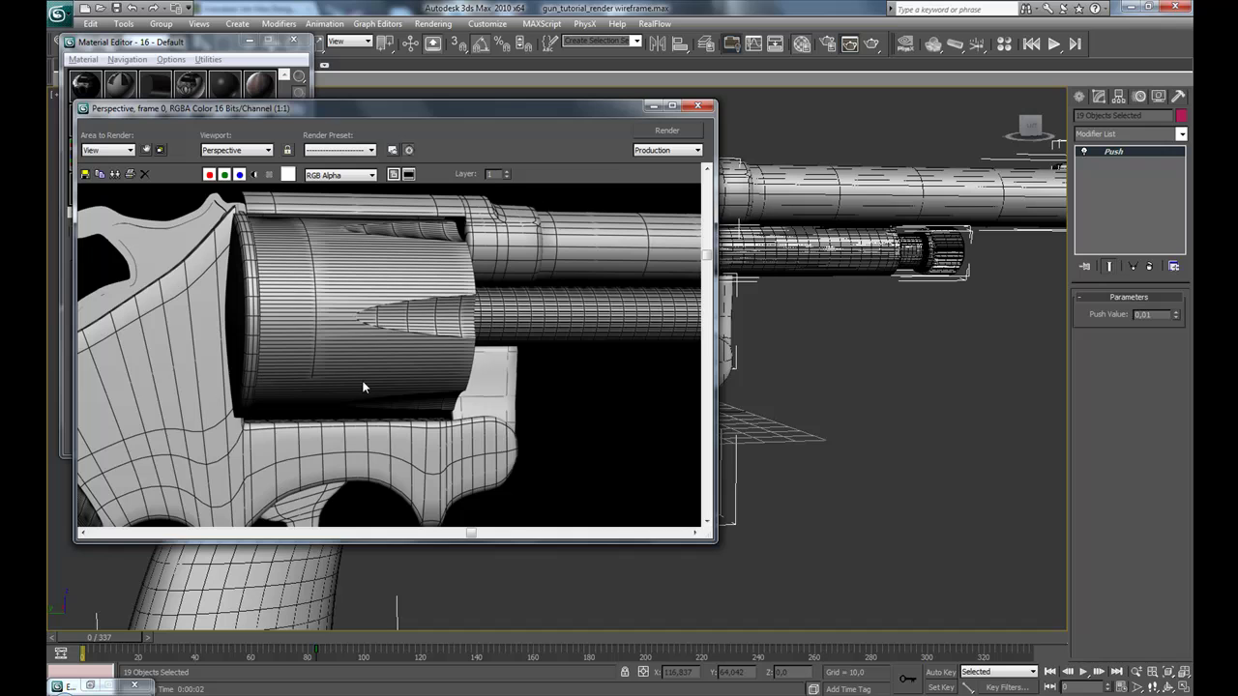
{"action": "left_click", "coordinate": [697, 107]}
Select the cloned rod beneath the barrel and enable Isoline Display on its upper TurboSmooth modifier.
{"action": "left_click", "coordinate": [812, 347]}
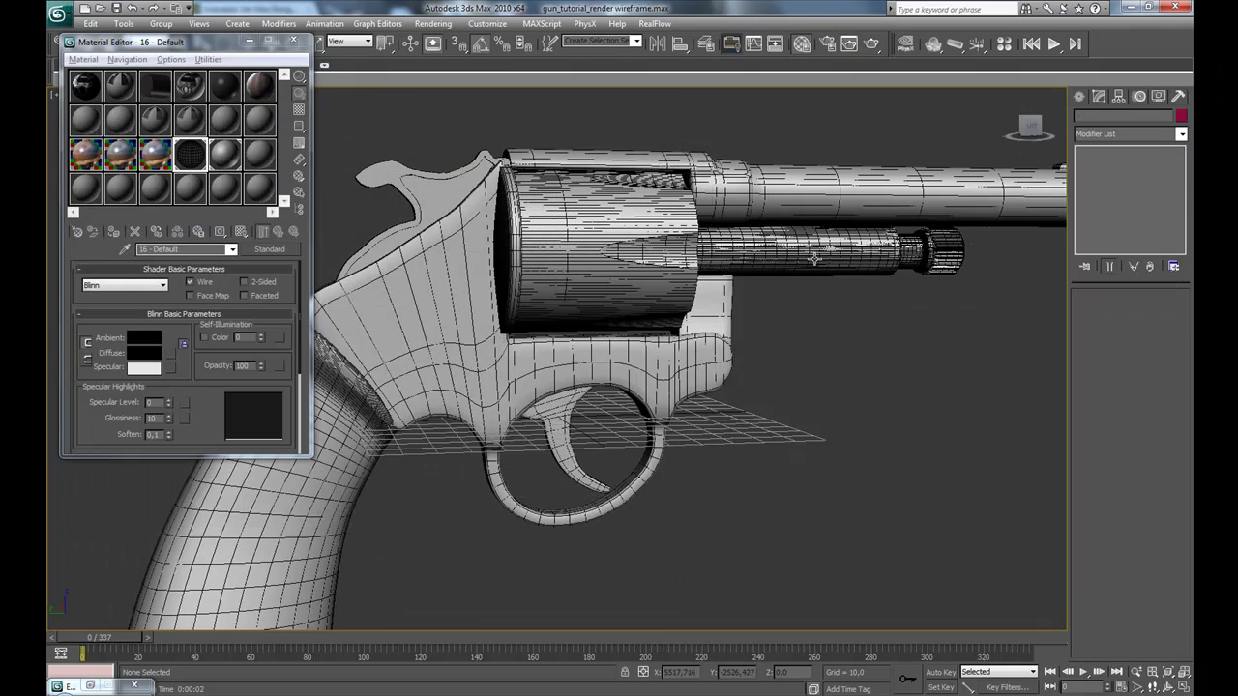
{"action": "left_click", "coordinate": [838, 255]}
{"action": "middle_click_drag", "start_coordinate": [850, 304], "coordinate": [630, 367], "text": "alt"}
{"action": "scroll", "coordinate": [592, 336], "scroll_direction": "up", "scroll_amount": 6}
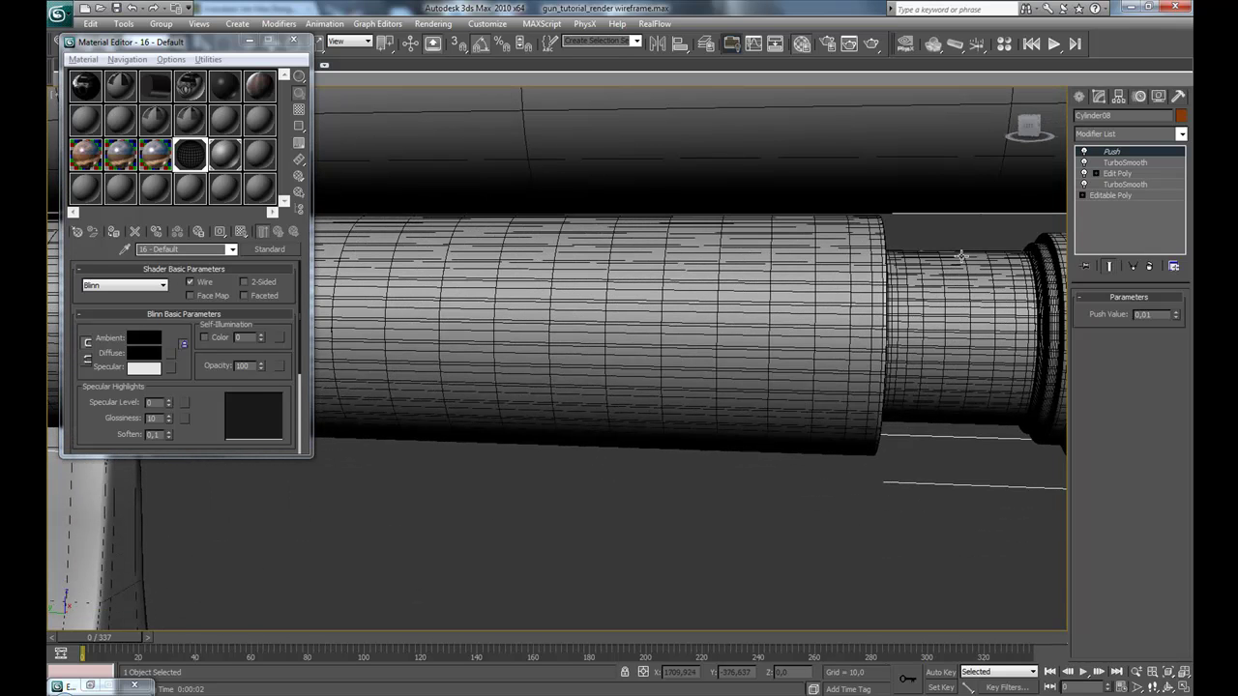
{"action": "left_click", "coordinate": [1122, 164]}
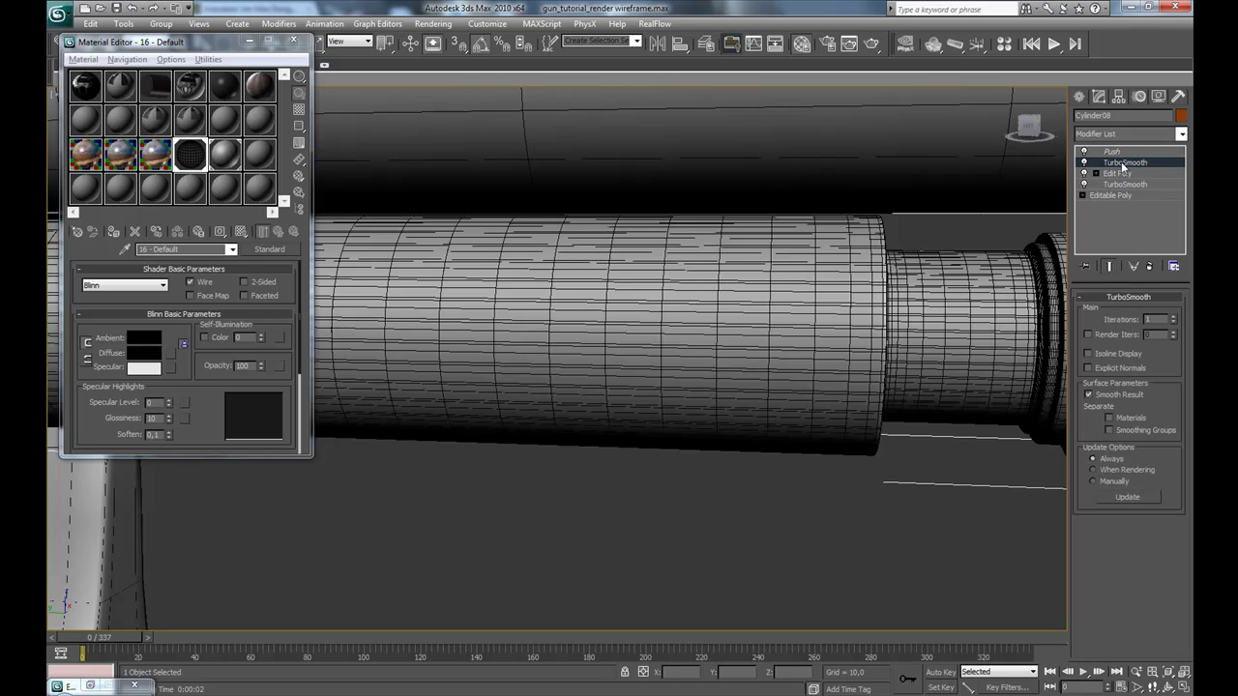
{"action": "left_click", "coordinate": [1089, 352]}
{"action": "middle_click_drag", "start_coordinate": [1022, 338], "coordinate": [800, 343]}
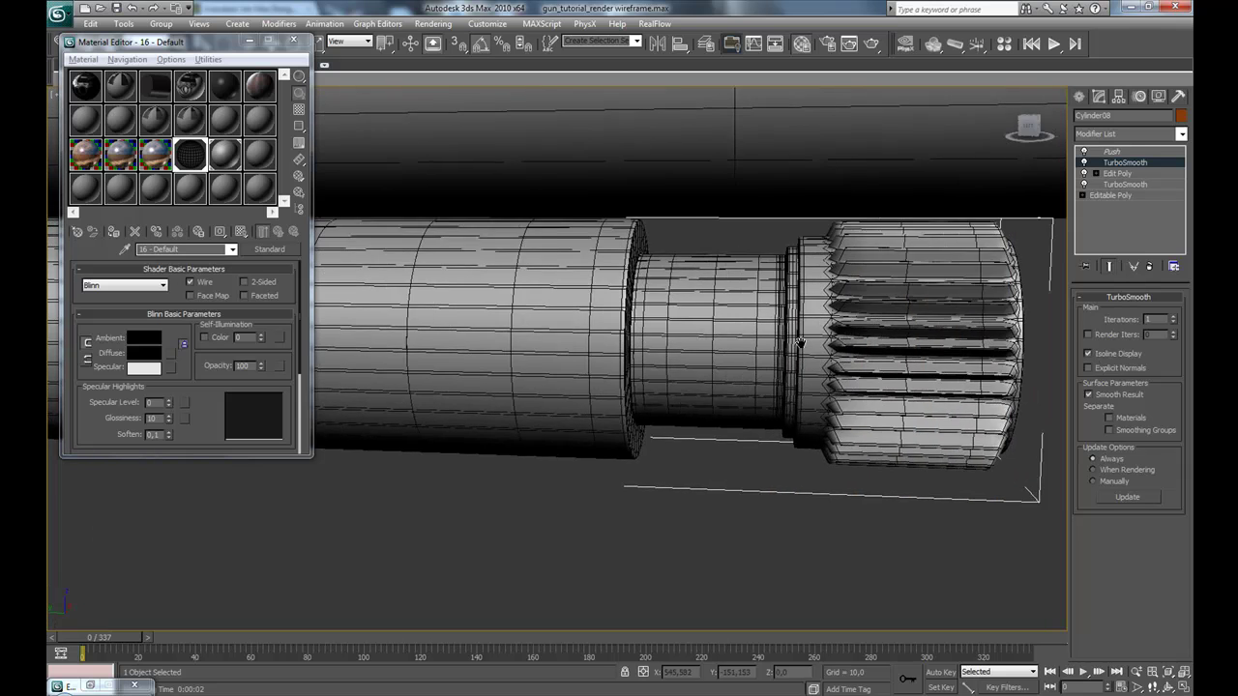
Render a wider perspective view of the barrel and the rod beneath it, and close the render.
{"action": "scroll", "coordinate": [799, 343], "scroll_direction": "down", "scroll_amount": 5}
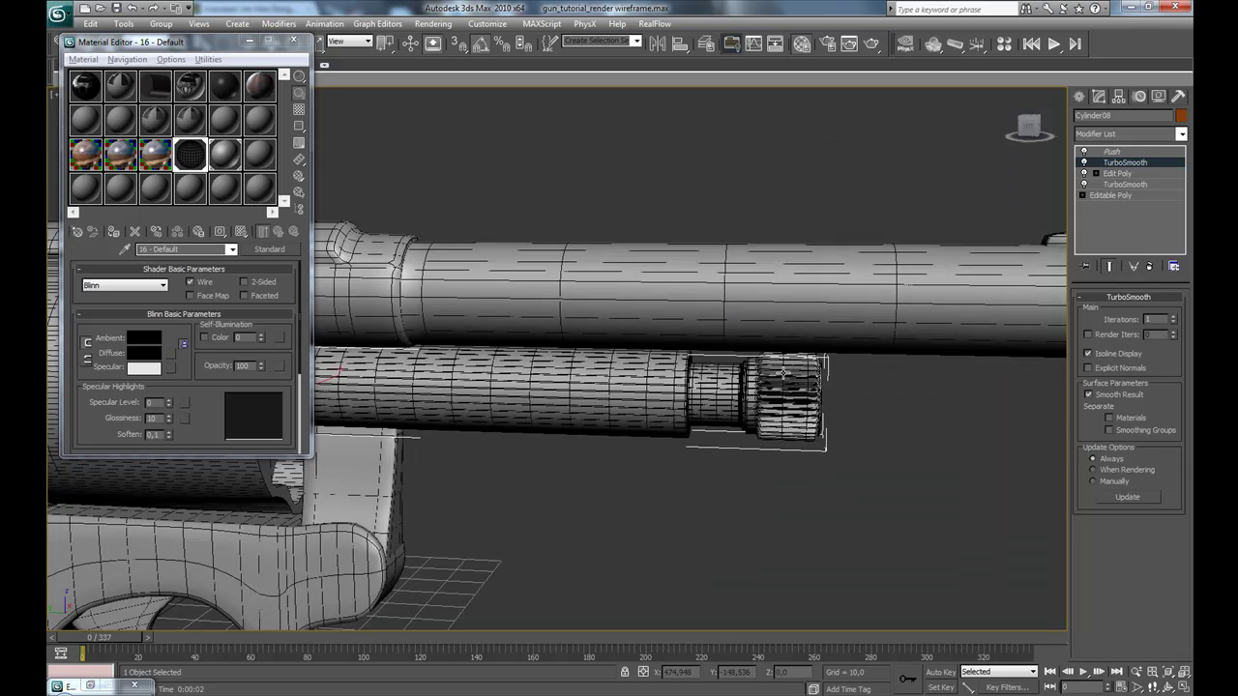
{"action": "key", "text": "shift+q"}
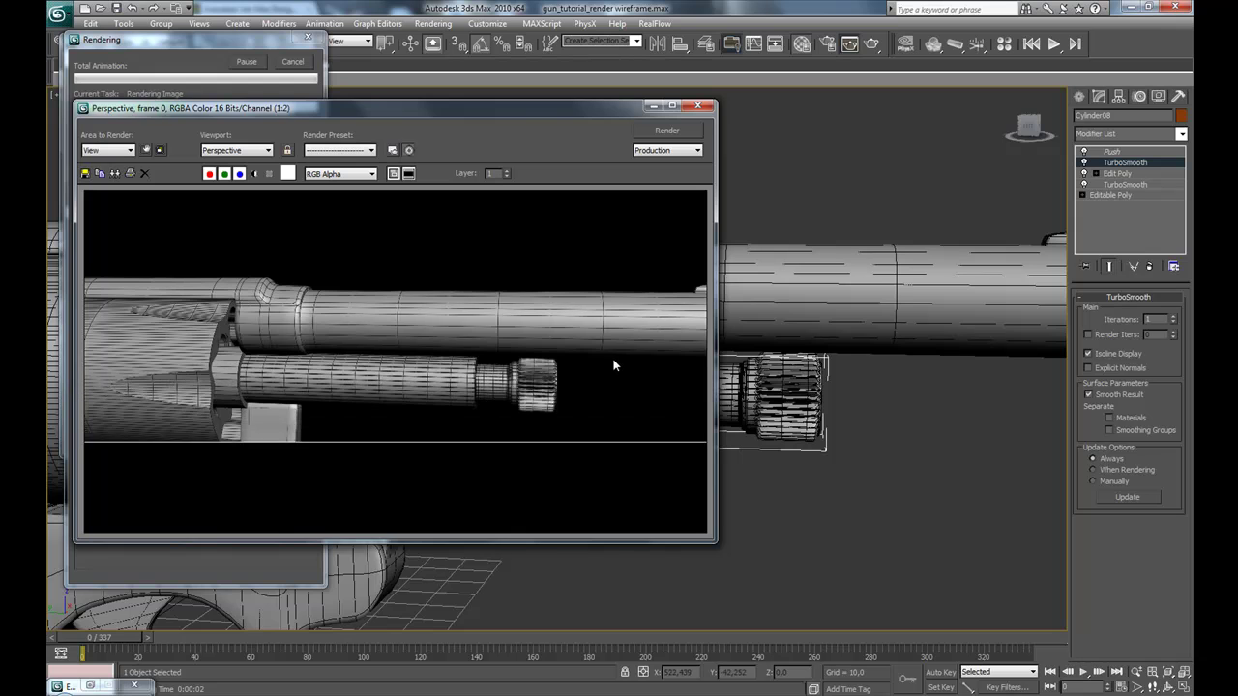
{"action": "left_click", "coordinate": [697, 105]}
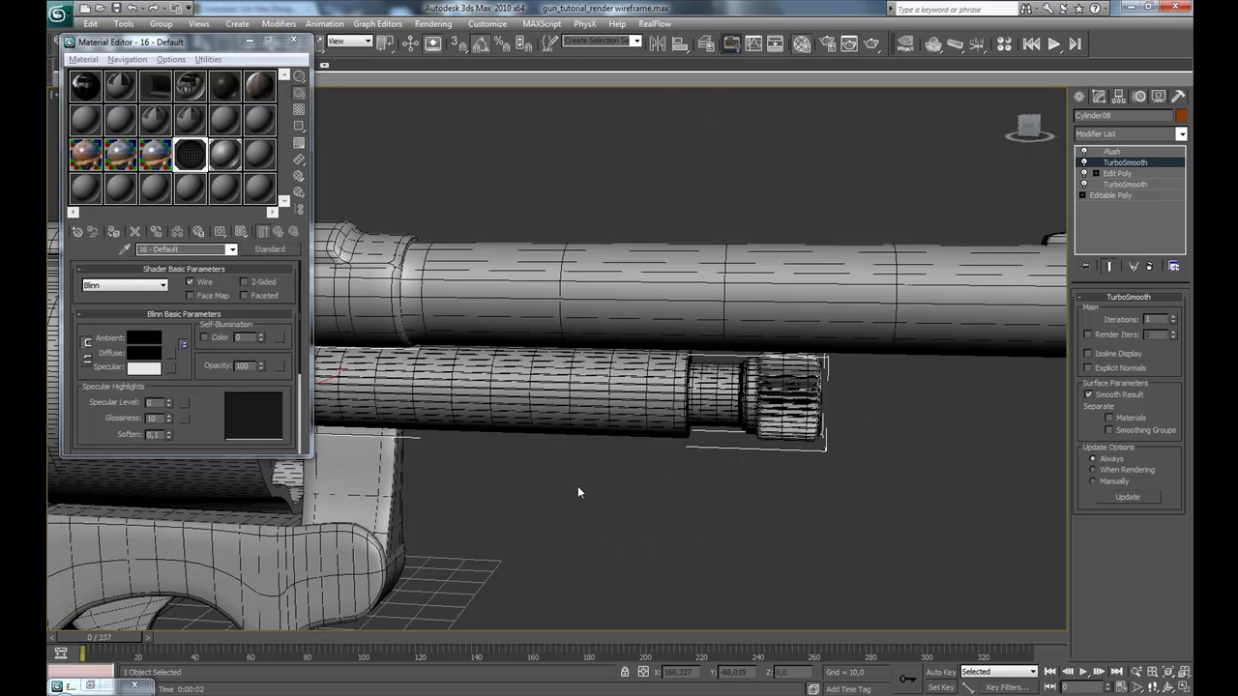
Clear the selection and create a sphere with a radius of about 30.7 in front of the revolver's trigger guard.
{"action": "scroll", "coordinate": [578, 492], "scroll_direction": "down", "scroll_amount": 3}
{"action": "middle_click_drag", "start_coordinate": [578, 492], "coordinate": [765, 461]}
{"action": "left_click", "coordinate": [765, 462]}
{"action": "middle_click_drag", "start_coordinate": [548, 489], "coordinate": [599, 466], "text": "alt"}
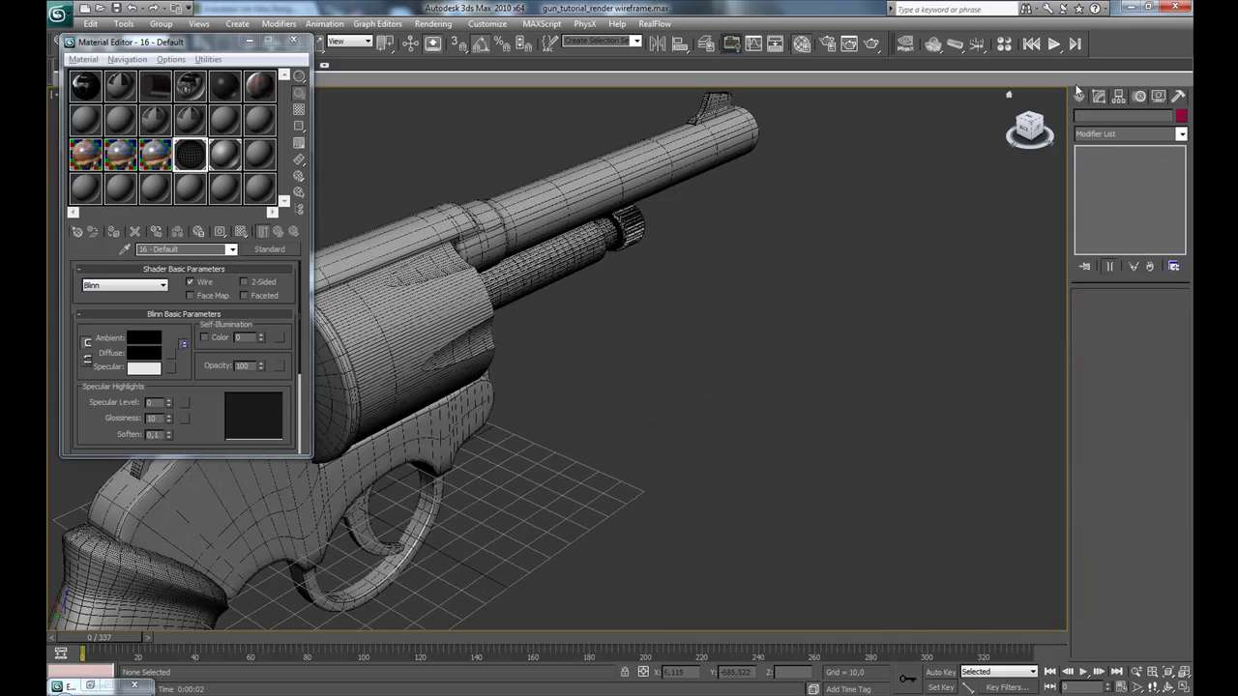
{"action": "left_click", "coordinate": [1079, 96]}
{"action": "left_click", "coordinate": [1104, 198]}
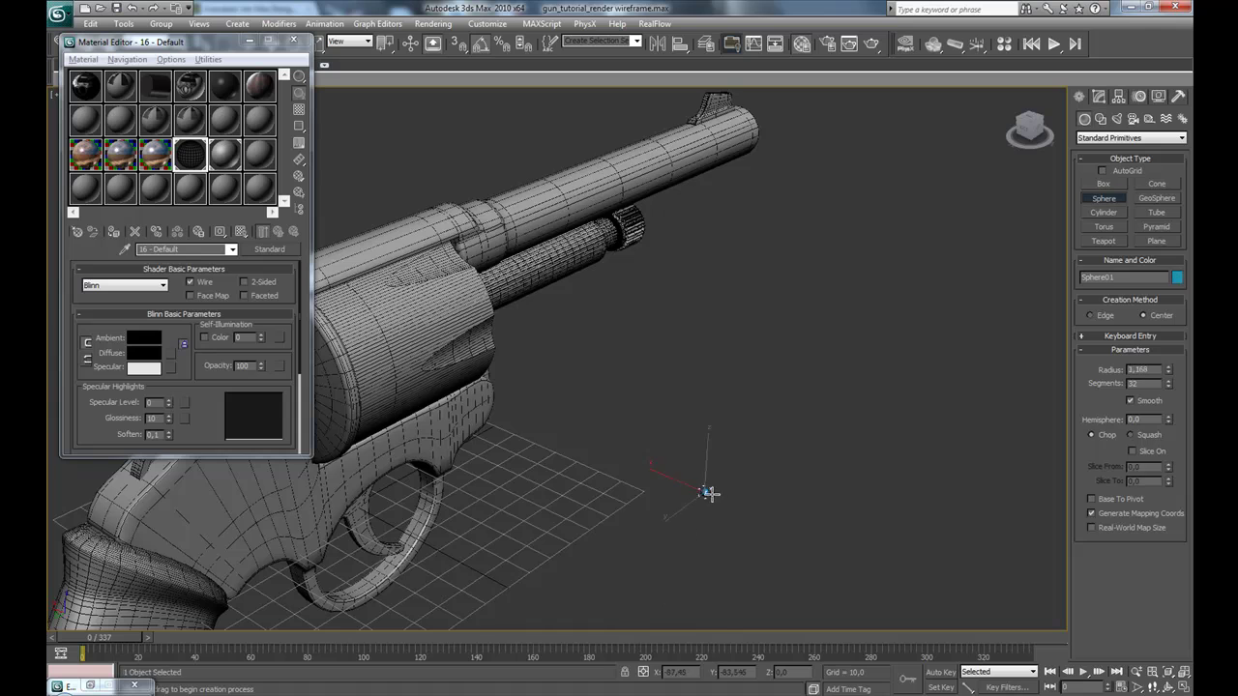
{"action": "left_click_drag", "start_coordinate": [707, 492], "coordinate": [785, 557]}
{"action": "middle_click_drag", "start_coordinate": [785, 557], "coordinate": [799, 527], "text": "alt"}
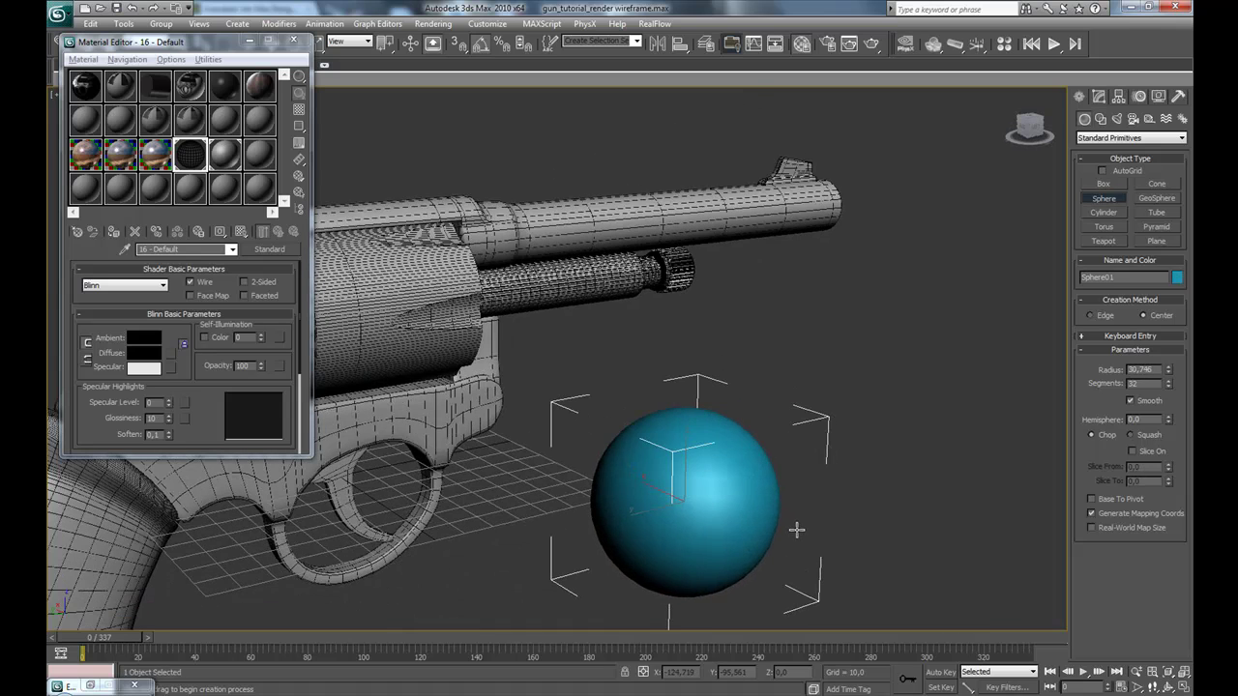
Show edged faces on the sphere and set its segments to 9.
{"action": "key", "text": "F4"}
{"action": "middle_click_drag", "start_coordinate": [711, 562], "coordinate": [663, 411]}
{"action": "scroll", "coordinate": [629, 465], "scroll_direction": "up", "scroll_amount": 5}
{"action": "left_click", "coordinate": [1099, 96]}
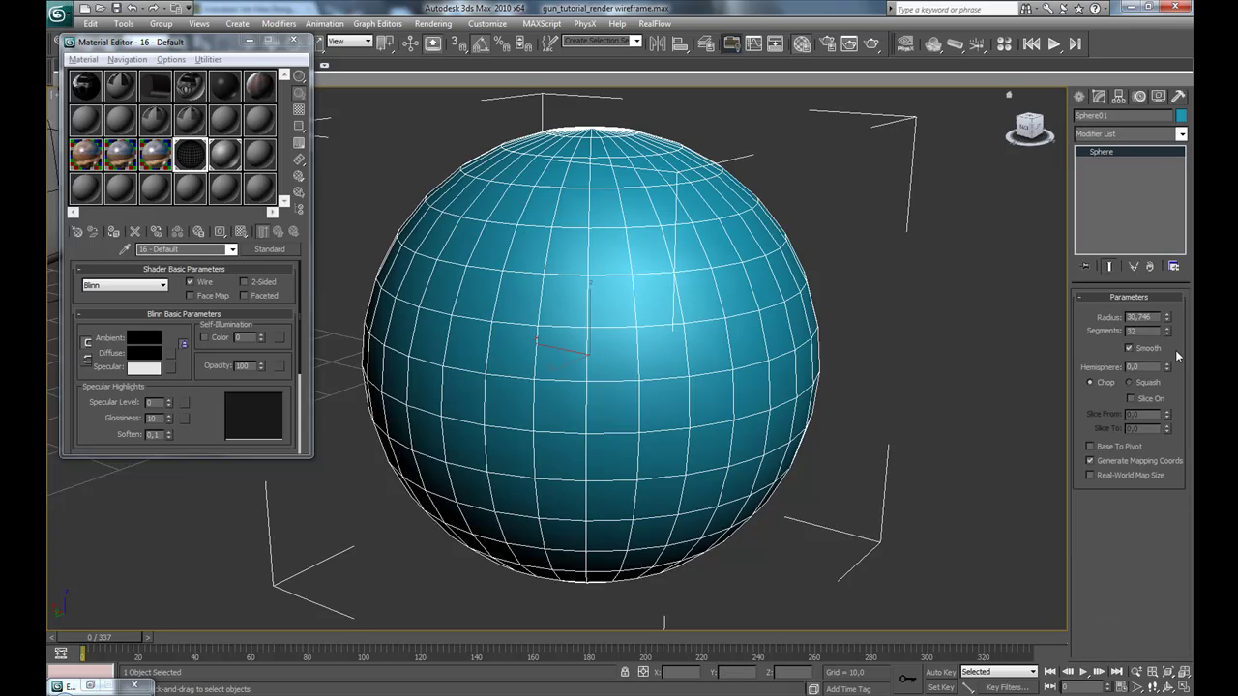
{"action": "left_click_drag", "start_coordinate": [1165, 334], "coordinate": [1183, 488]}
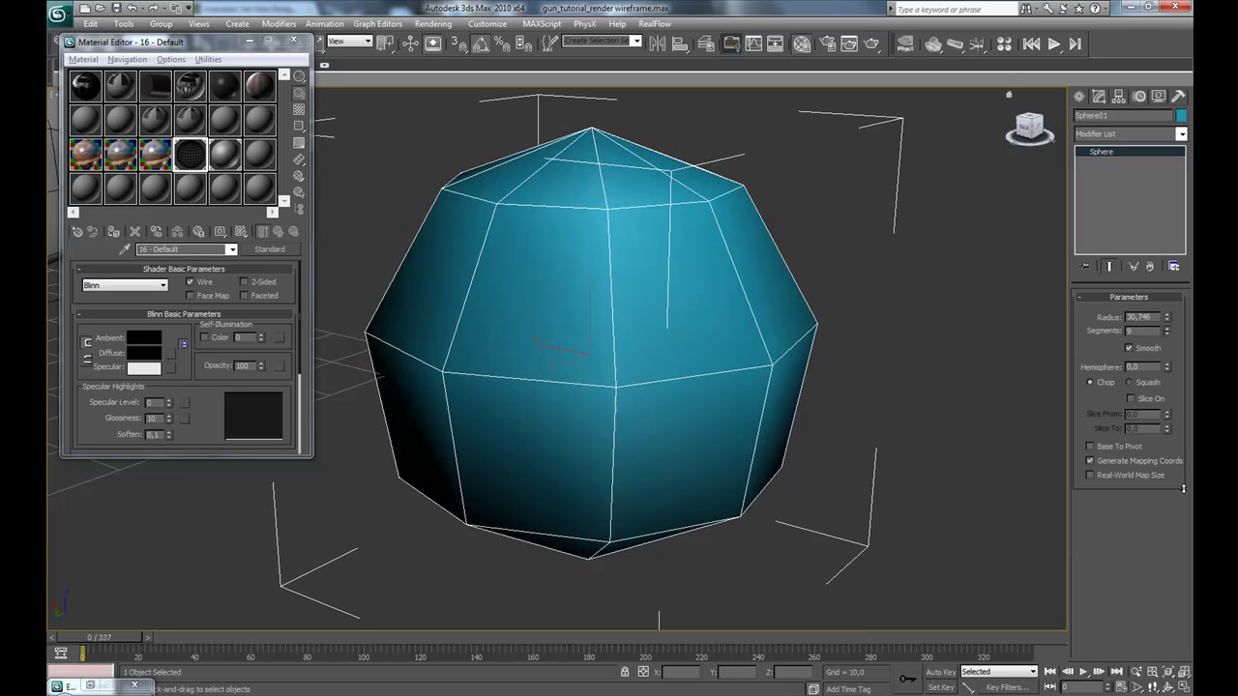
Add a TurboSmooth modifier to the sphere and set its iterations to 3.
{"action": "left_click", "coordinate": [1136, 138]}
{"action": "type", "text": "tu"}
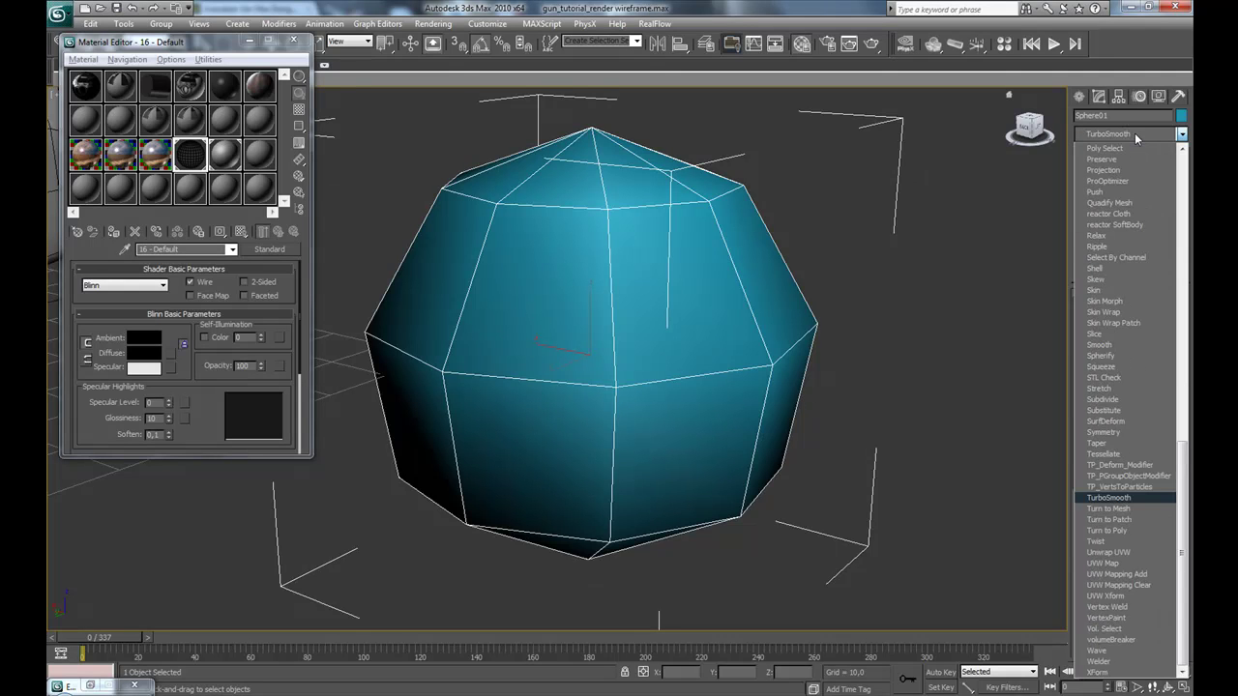
{"action": "key", "text": "Return"}
{"action": "middle_click_drag", "start_coordinate": [785, 328], "coordinate": [713, 396], "text": "alt"}
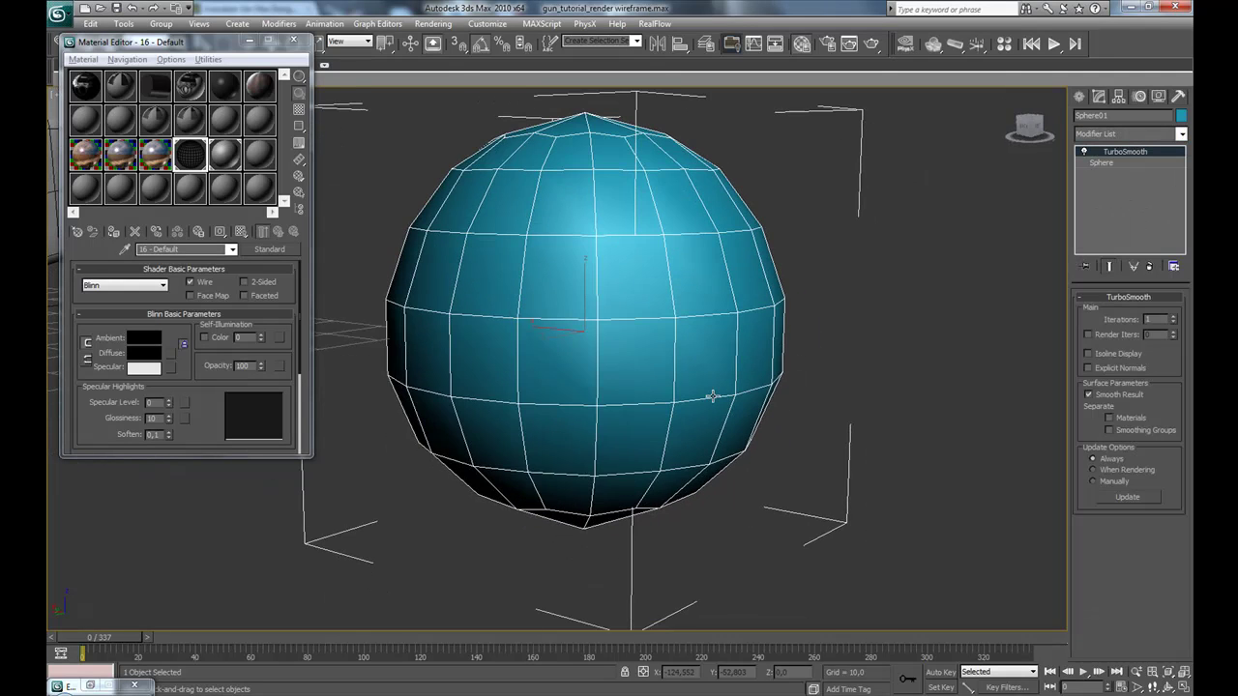
{"action": "left_click", "coordinate": [1174, 317]}
{"action": "left_click", "coordinate": [1173, 318]}
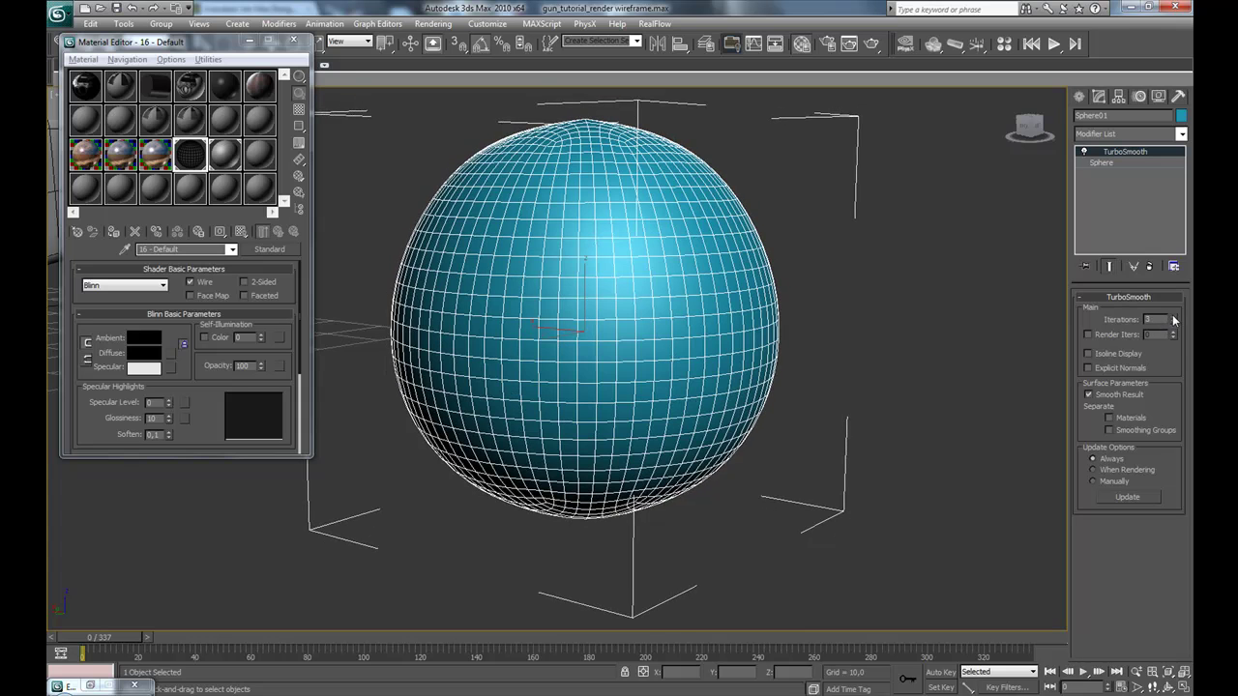
{"action": "middle_click_drag", "start_coordinate": [663, 359], "coordinate": [682, 360], "text": "alt"}
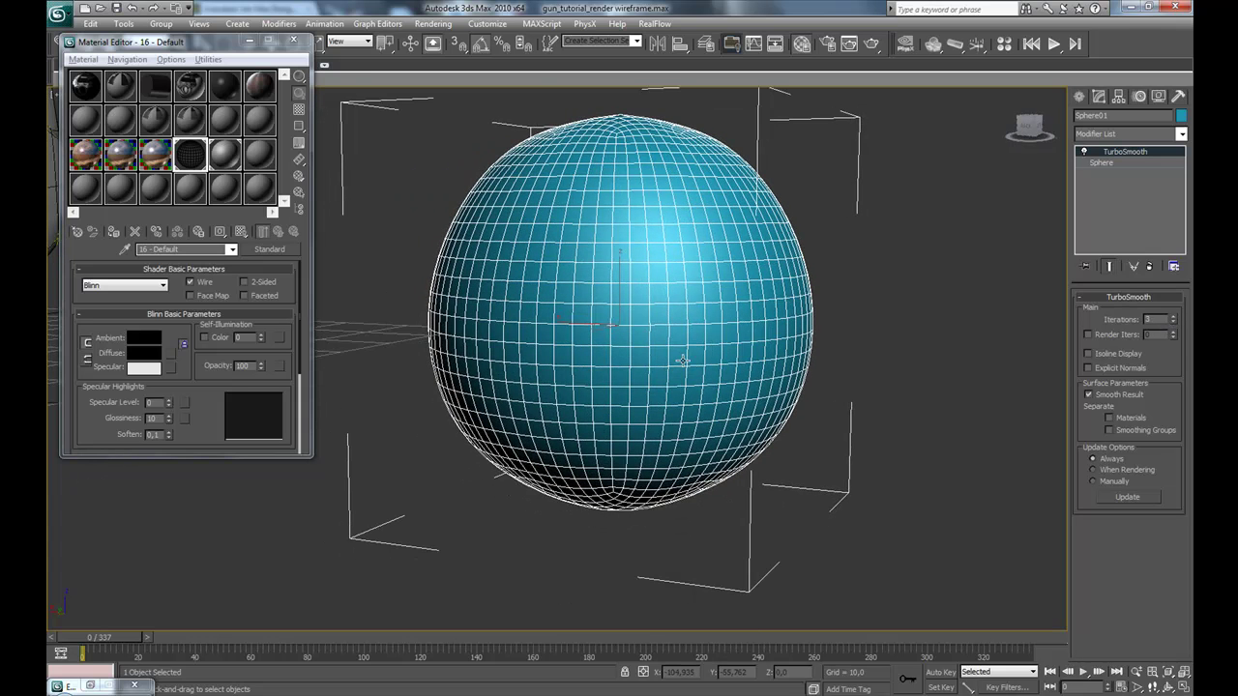
Enable Isoline Display on the sphere's TurboSmooth modifier and view the sphere's edges from several angles.
{"action": "left_click", "coordinate": [1088, 354]}
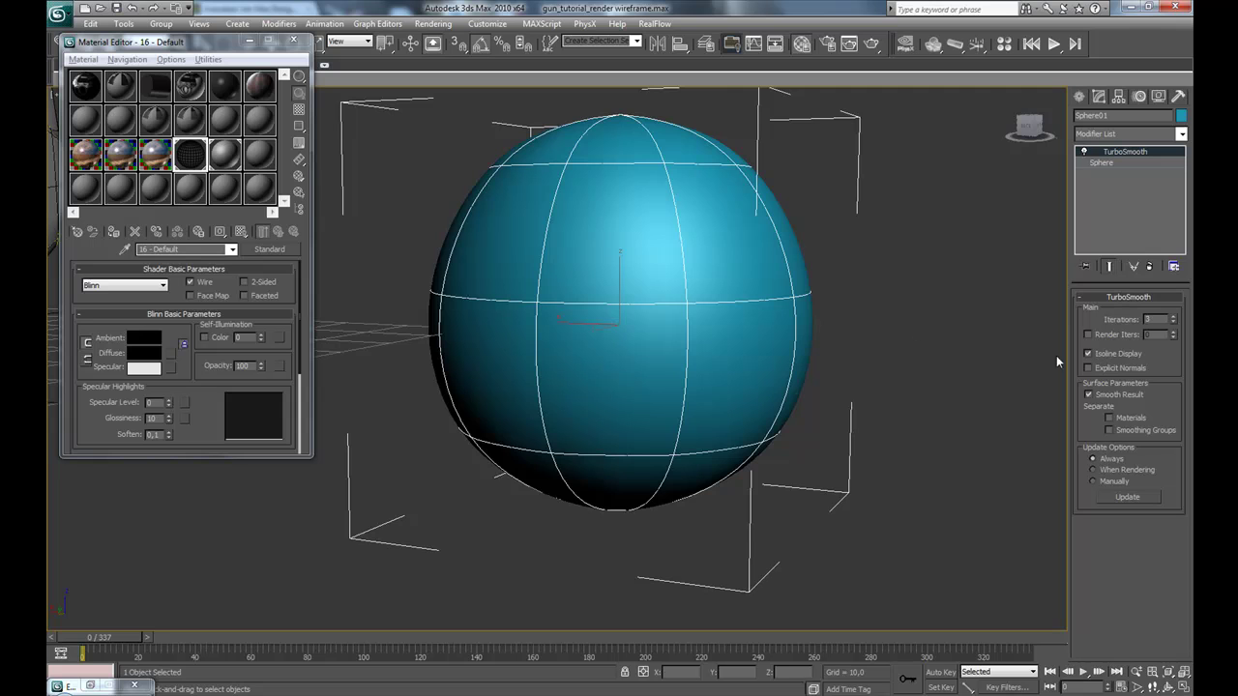
{"action": "scroll", "coordinate": [826, 389], "scroll_direction": "down", "scroll_amount": 5}
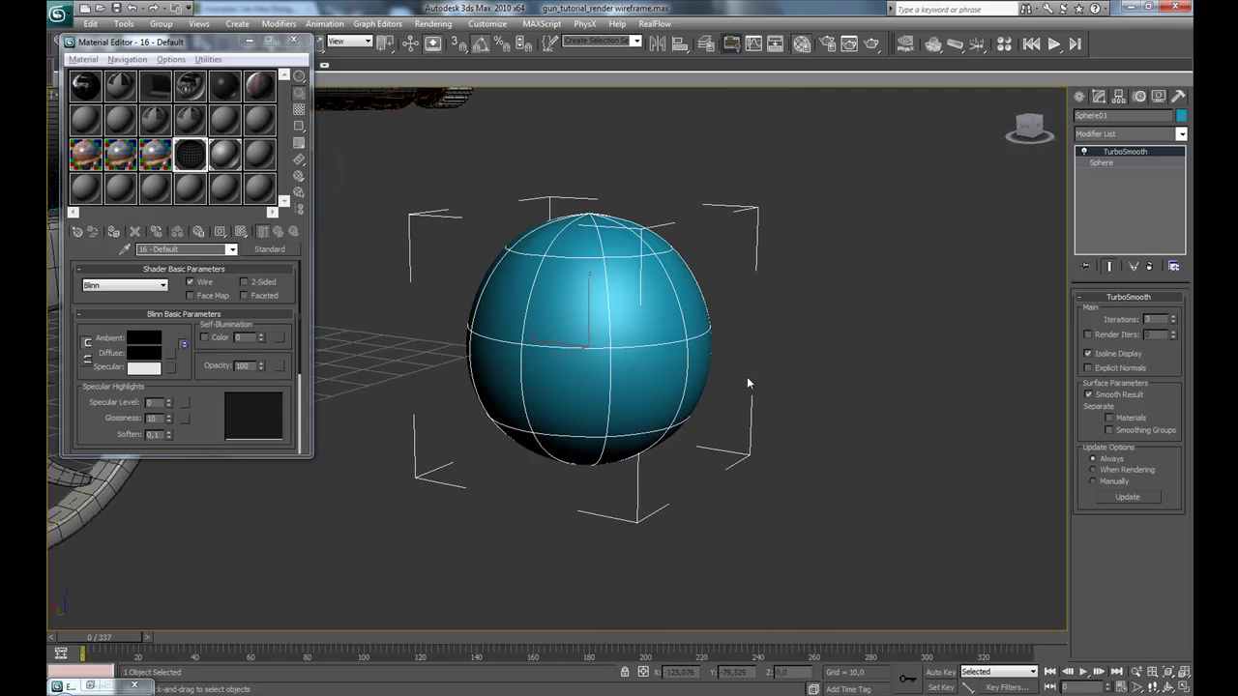
{"action": "middle_click_drag", "start_coordinate": [746, 383], "coordinate": [738, 451], "text": "alt"}
{"action": "scroll", "coordinate": [660, 413], "scroll_direction": "up", "scroll_amount": 4}
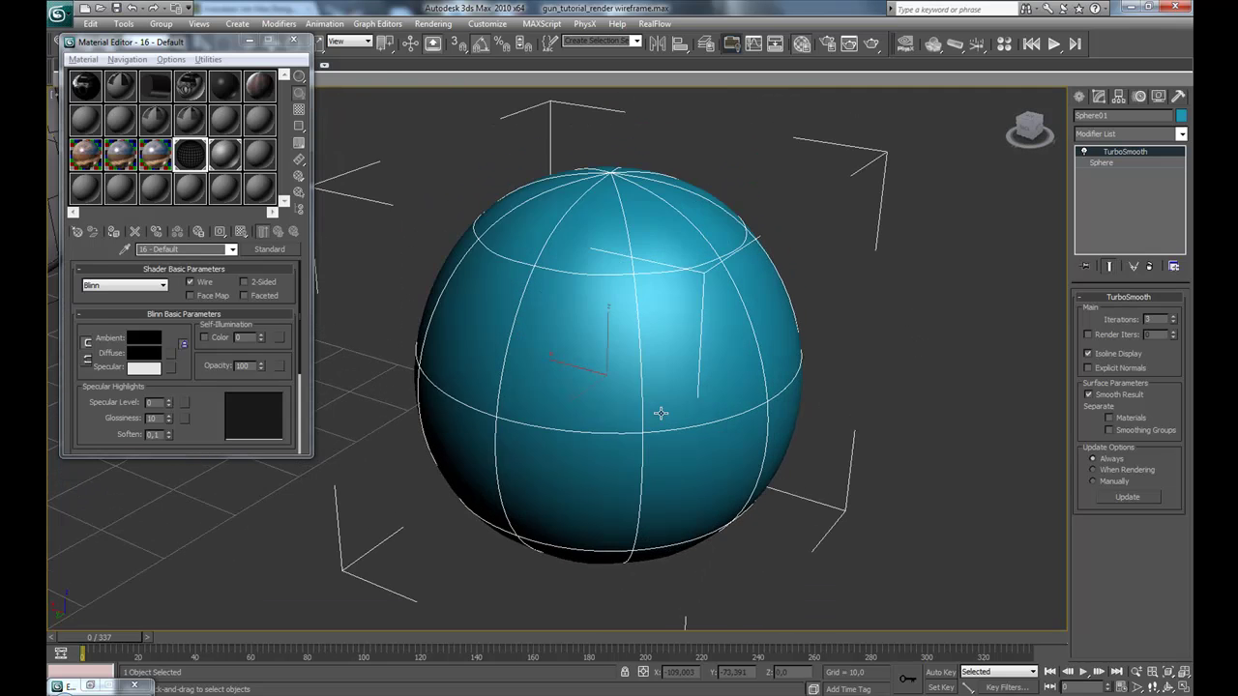
{"action": "middle_click_drag", "start_coordinate": [647, 306], "coordinate": [670, 334]}
{"action": "middle_click_drag", "start_coordinate": [669, 355], "coordinate": [658, 358], "text": "alt"}
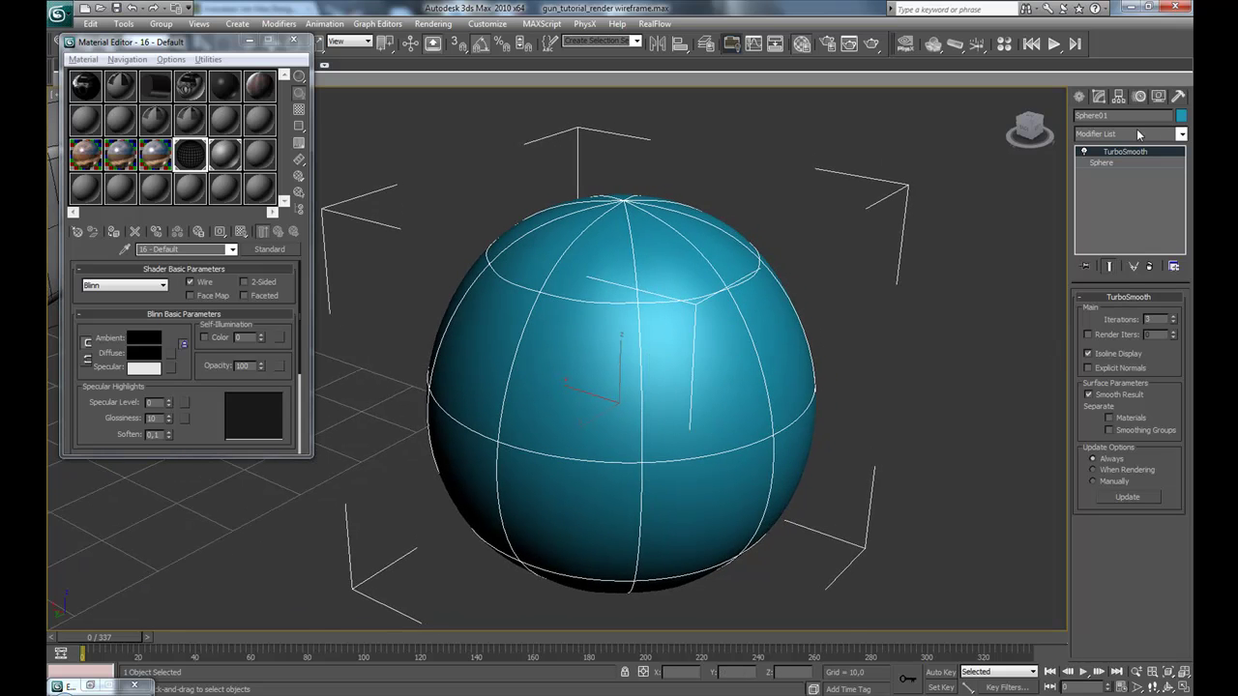
Toggle the sphere's TurboSmooth modifier off and on to compare the original and smoothed shapes.
{"action": "left_click", "coordinate": [1084, 153]}
{"action": "left_click", "coordinate": [1084, 153]}
{"action": "left_click", "coordinate": [1084, 153]}
{"action": "left_click", "coordinate": [1083, 153]}
{"action": "middle_click_drag", "start_coordinate": [789, 276], "coordinate": [788, 302], "text": "alt"}
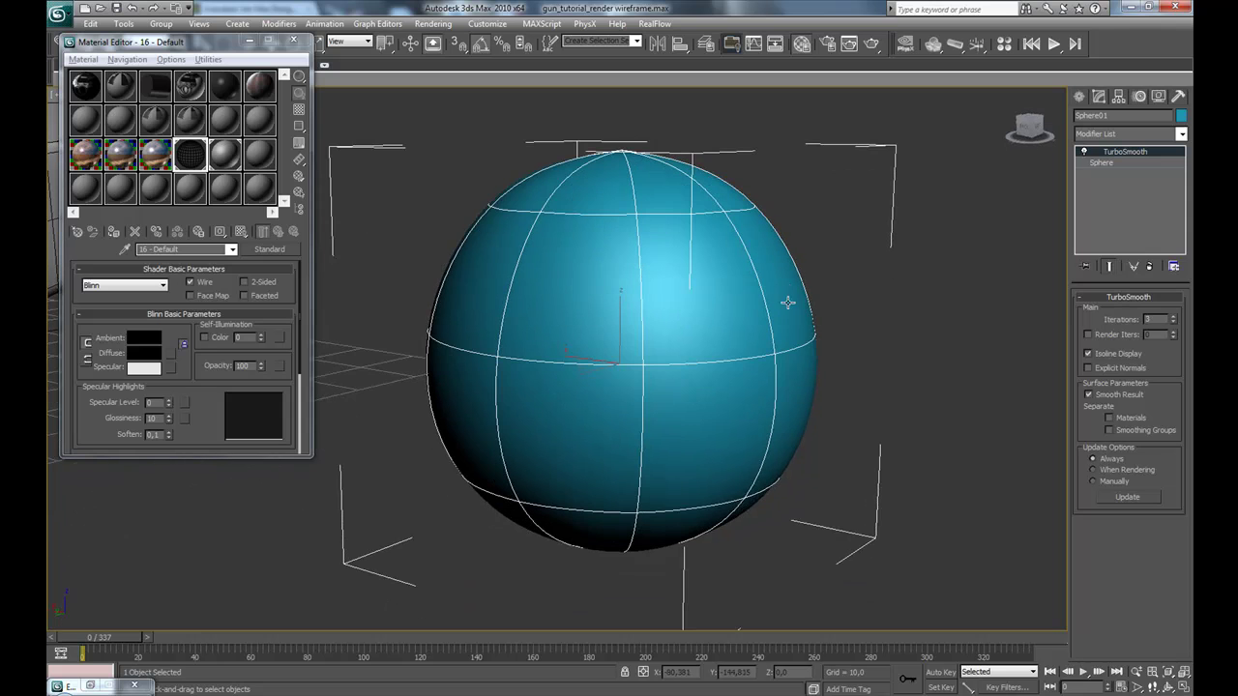
Switch Isoline Display off and back on to compare the sphere's full subdivided mesh with its isolines.
{"action": "left_click", "coordinate": [1089, 354]}
{"action": "middle_click_drag", "start_coordinate": [826, 345], "coordinate": [717, 364], "text": "alt"}
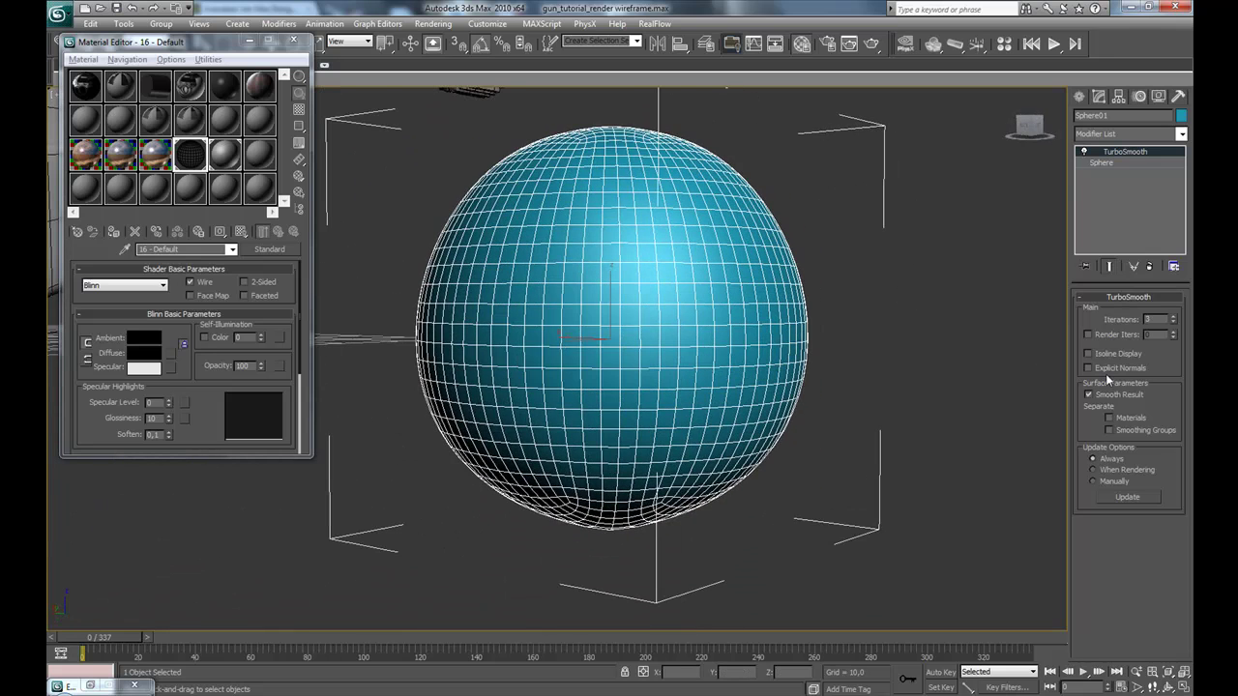
{"action": "left_click", "coordinate": [1089, 354]}
{"action": "middle_click_drag", "start_coordinate": [972, 423], "coordinate": [744, 348], "text": "alt"}
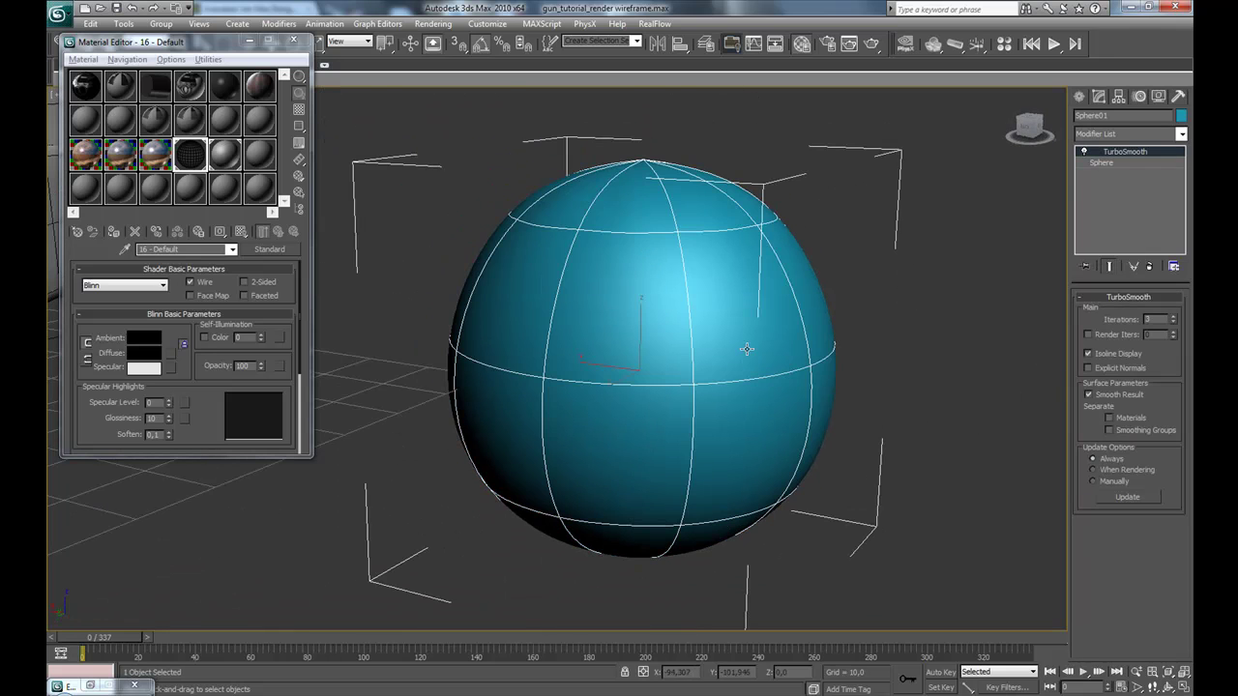
{"action": "middle_click_drag", "start_coordinate": [889, 386], "coordinate": [811, 387], "text": "alt"}
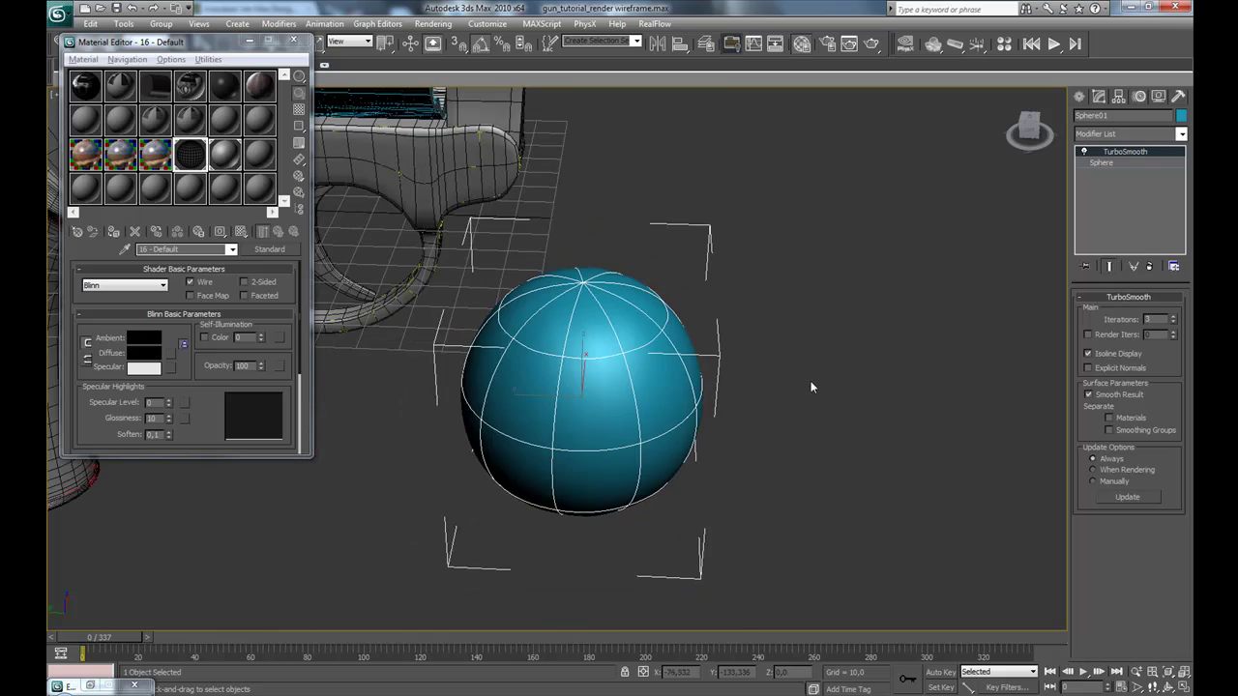
{"action": "middle_click_drag", "start_coordinate": [624, 381], "coordinate": [777, 425]}
{"action": "scroll", "coordinate": [705, 419], "scroll_direction": "down", "scroll_amount": 3}
{"action": "middle_click_drag", "start_coordinate": [667, 434], "coordinate": [711, 394], "text": "alt"}
{"action": "scroll", "coordinate": [710, 394], "scroll_direction": "up", "scroll_amount": 3}
{"action": "scroll", "coordinate": [685, 420], "scroll_direction": "up", "scroll_amount": 3}
{"action": "scroll", "coordinate": [763, 401], "scroll_direction": "up", "scroll_amount": 3}
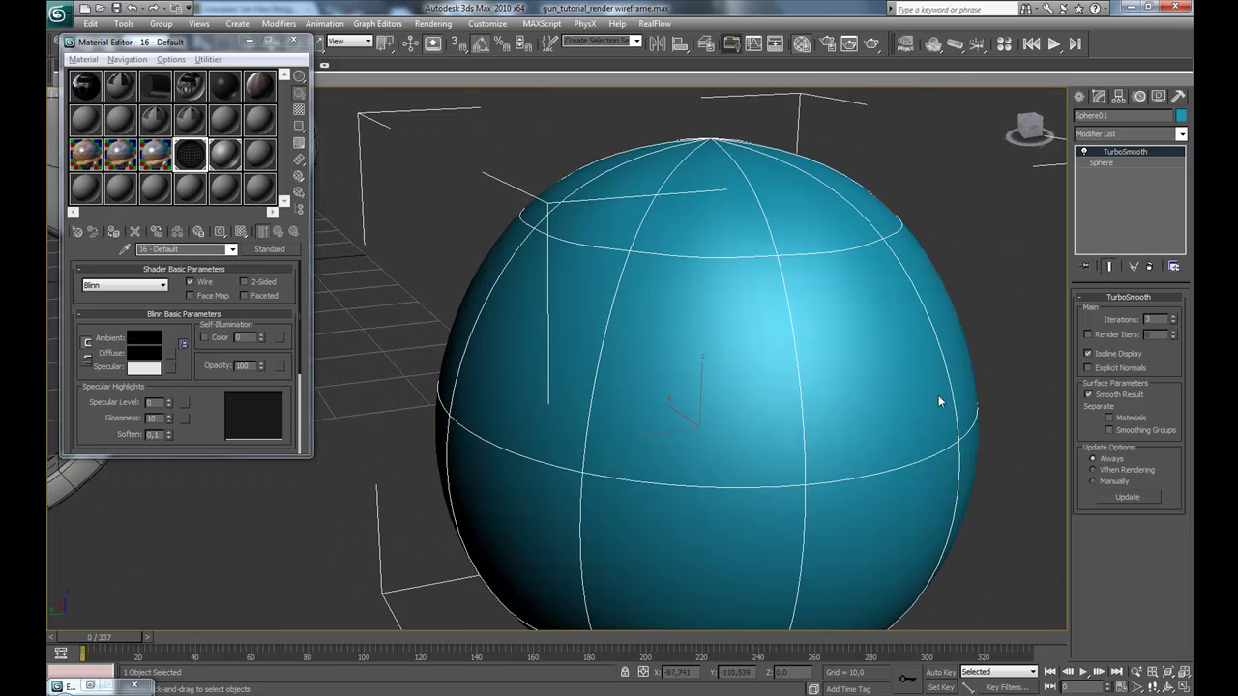
Turn off Isoline Display, raise the sphere's TurboSmooth iterations to 6, and turn Isoline Display back on.
{"action": "left_click", "coordinate": [1088, 354]}
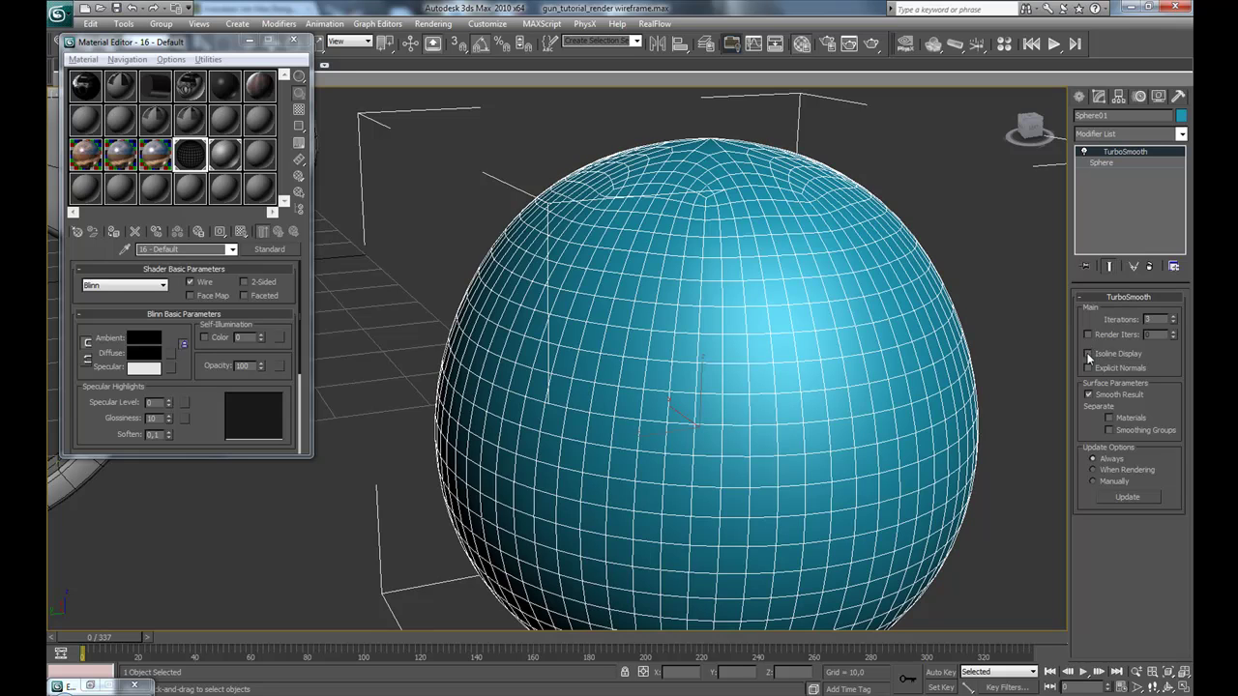
{"action": "middle_click_drag", "start_coordinate": [848, 406], "coordinate": [758, 376], "text": "alt"}
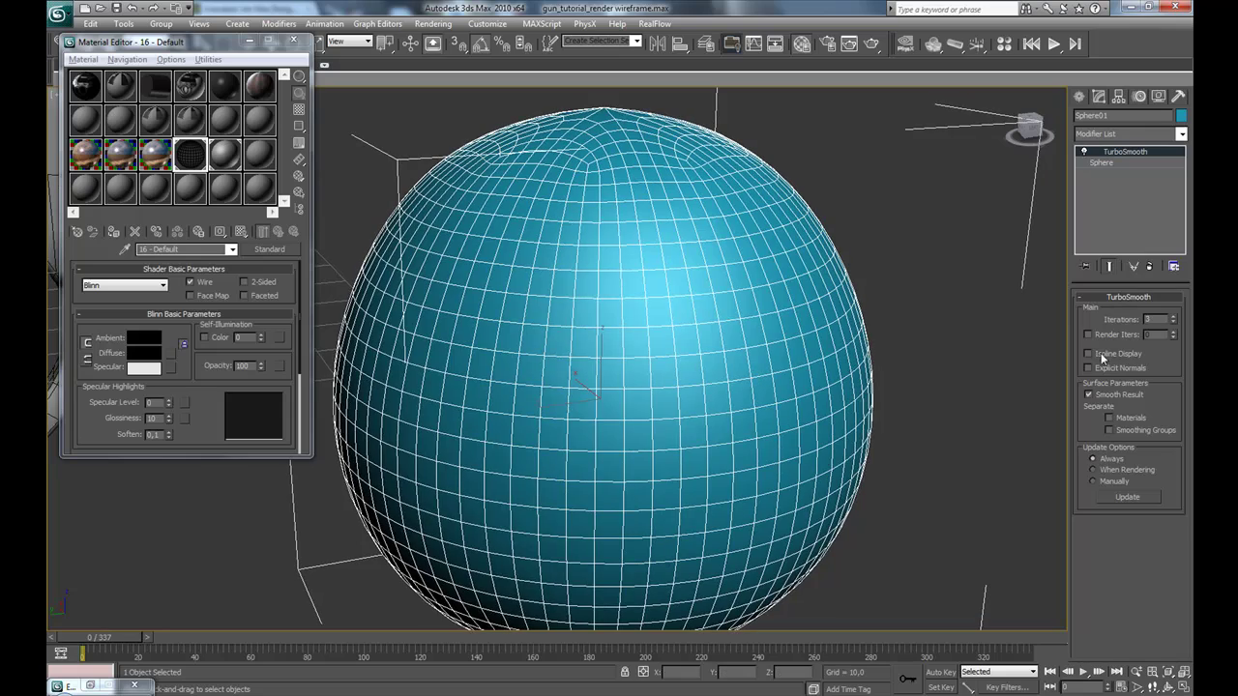
{"action": "left_click", "coordinate": [1173, 316]}
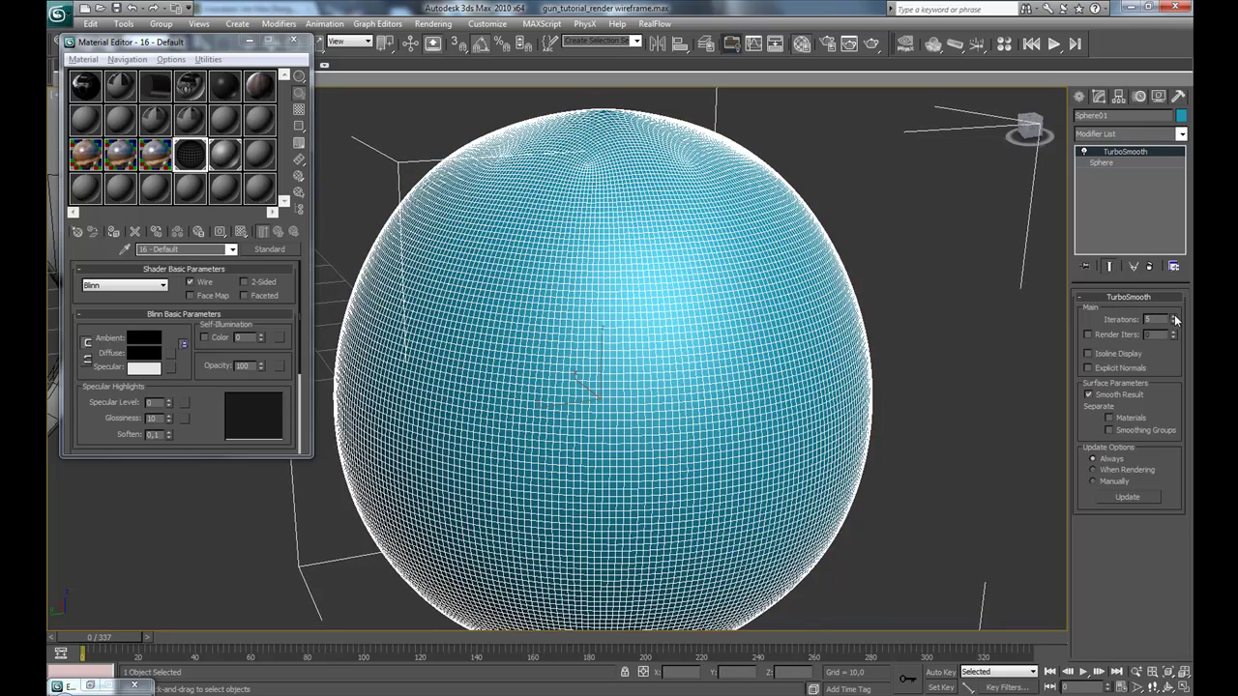
{"action": "left_click", "coordinate": [1174, 317]}
{"action": "middle_click_drag", "start_coordinate": [703, 414], "coordinate": [657, 390], "text": "alt"}
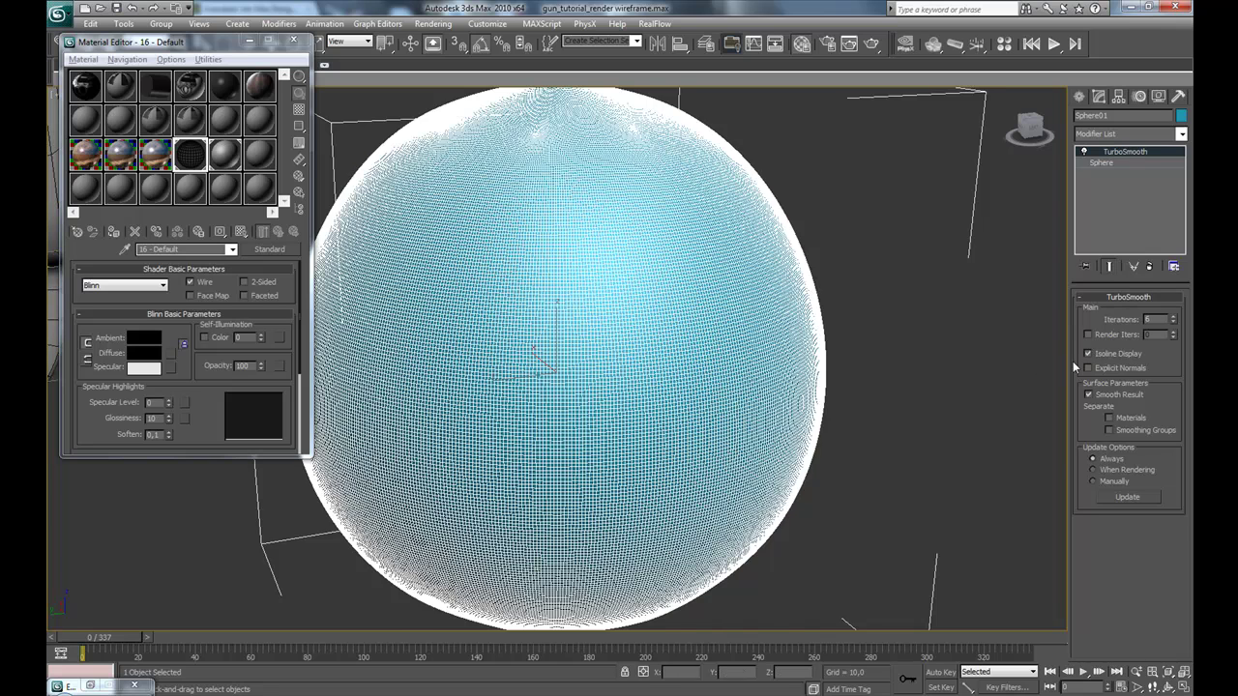
{"action": "middle_click_drag", "start_coordinate": [691, 410], "coordinate": [636, 338], "text": "alt"}
{"action": "scroll", "coordinate": [636, 352], "scroll_direction": "down", "scroll_amount": 3}
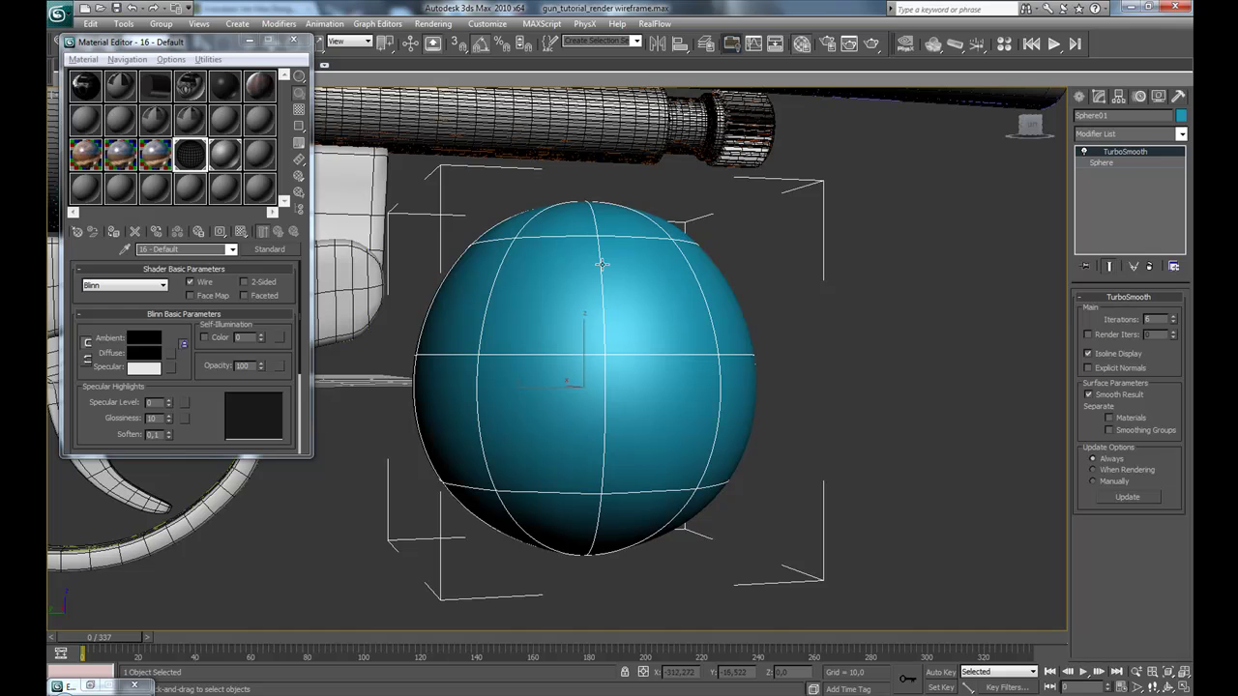
Set the iterations of the sphere's TurboSmooth modifier to 2.
{"action": "left_click", "coordinate": [1174, 325]}
{"action": "left_click", "coordinate": [1174, 325]}
{"action": "left_click", "coordinate": [1174, 325]}
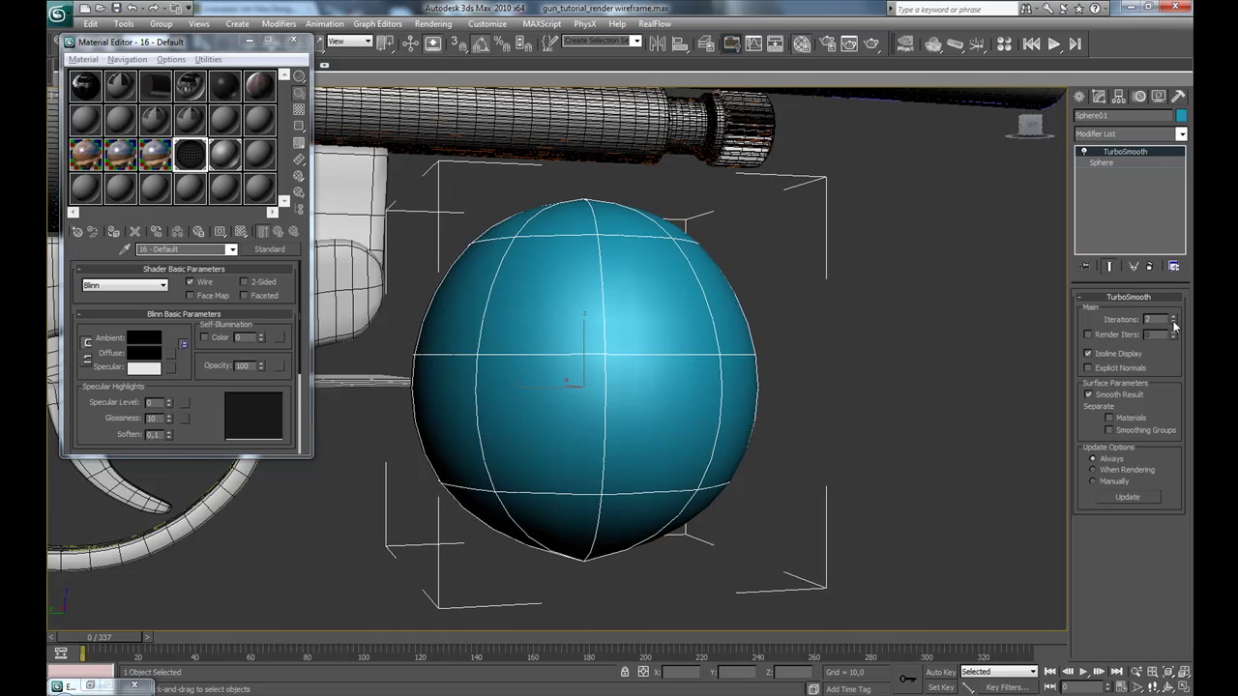
Render the perspective view showing the whole revolver together with the sphere, and close the render.
{"action": "middle_click_drag", "start_coordinate": [694, 367], "coordinate": [640, 370], "text": "alt"}
{"action": "middle_click_drag", "start_coordinate": [640, 370], "coordinate": [654, 392]}
{"action": "scroll", "coordinate": [639, 387], "scroll_direction": "down", "scroll_amount": 3}
{"action": "middle_click_drag", "start_coordinate": [515, 349], "coordinate": [696, 416]}
{"action": "scroll", "coordinate": [658, 434], "scroll_direction": "down", "scroll_amount": 3}
{"action": "scroll", "coordinate": [668, 450], "scroll_direction": "down", "scroll_amount": 5}
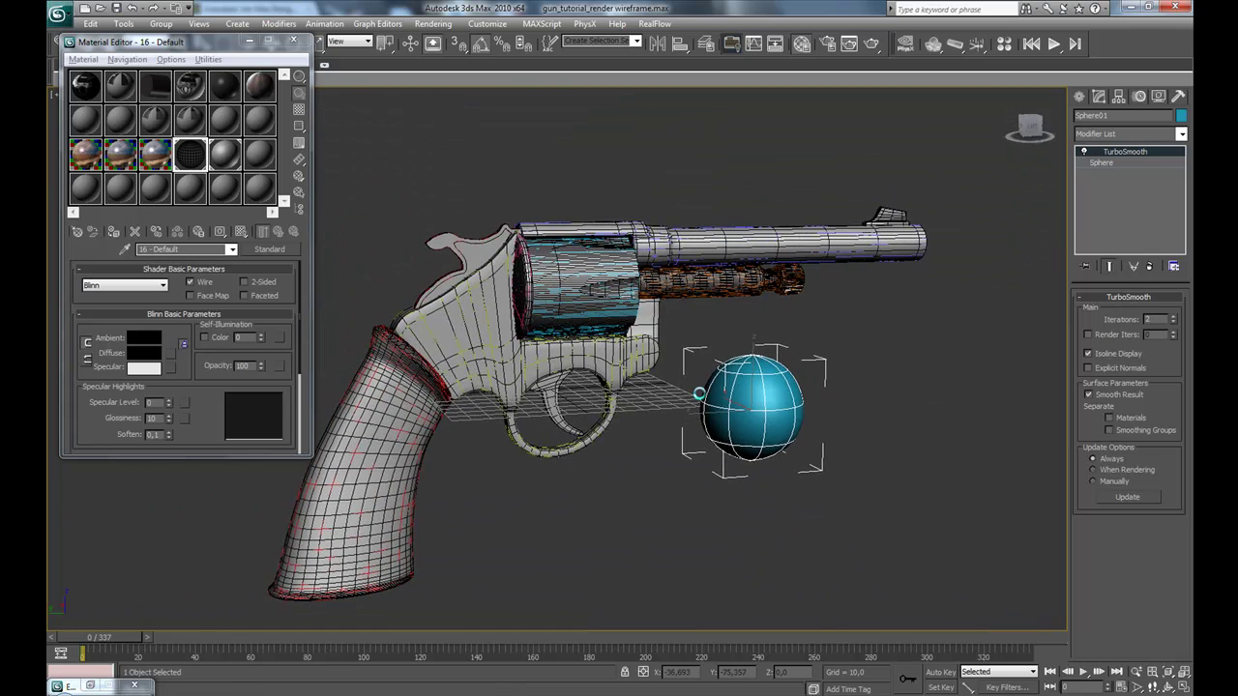
{"action": "key", "text": "shift+q"}
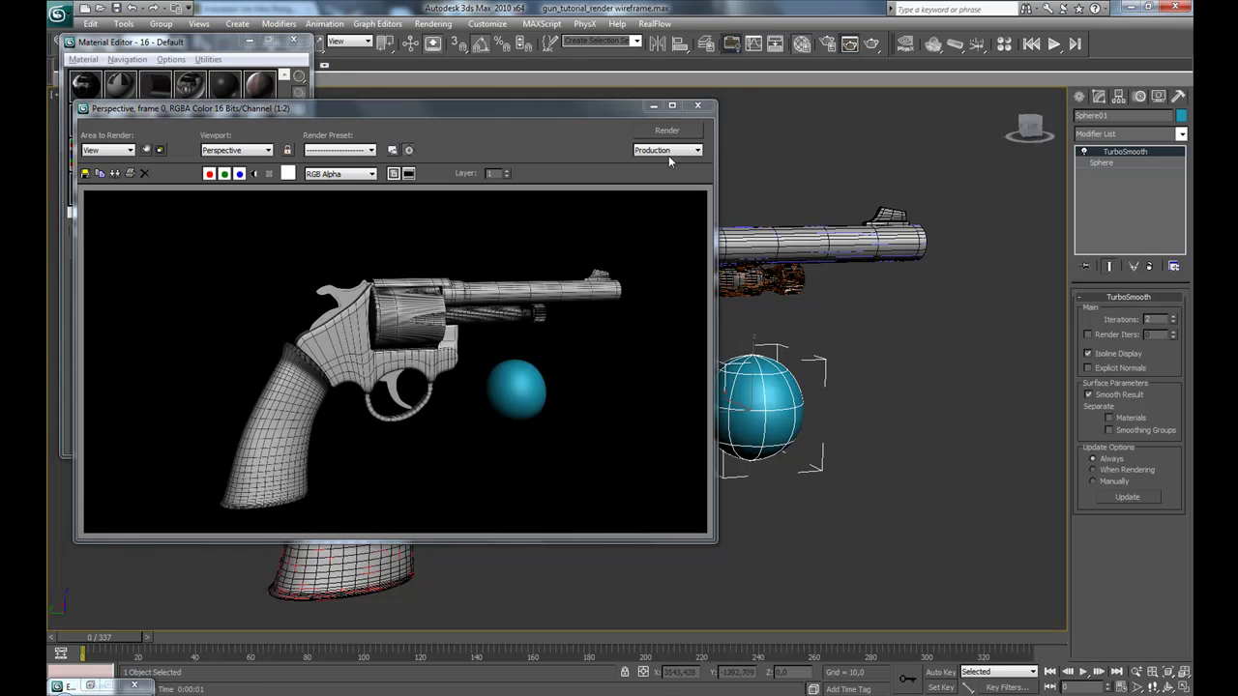
{"action": "left_click", "coordinate": [698, 104]}
Select the sphere and clone it in place.
{"action": "left_click", "coordinate": [870, 412]}
{"action": "left_click", "coordinate": [780, 409]}
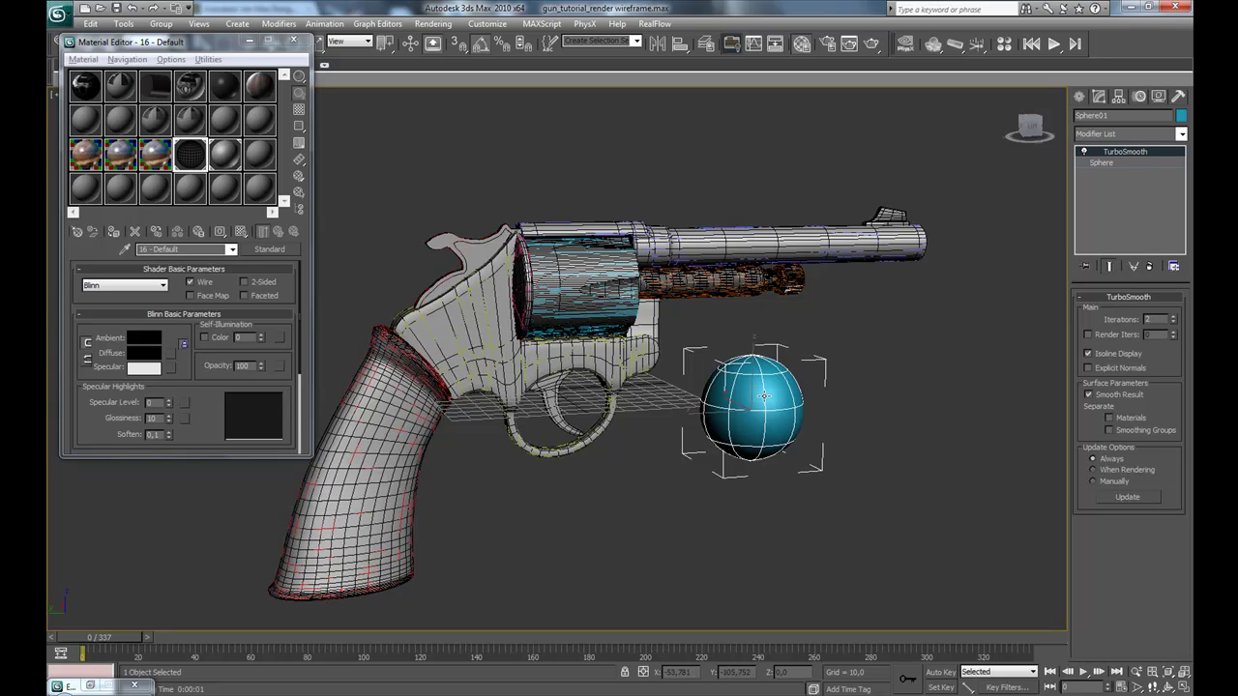
{"action": "key", "text": "ctrl+v"}
{"action": "left_click", "coordinate": [583, 405]}
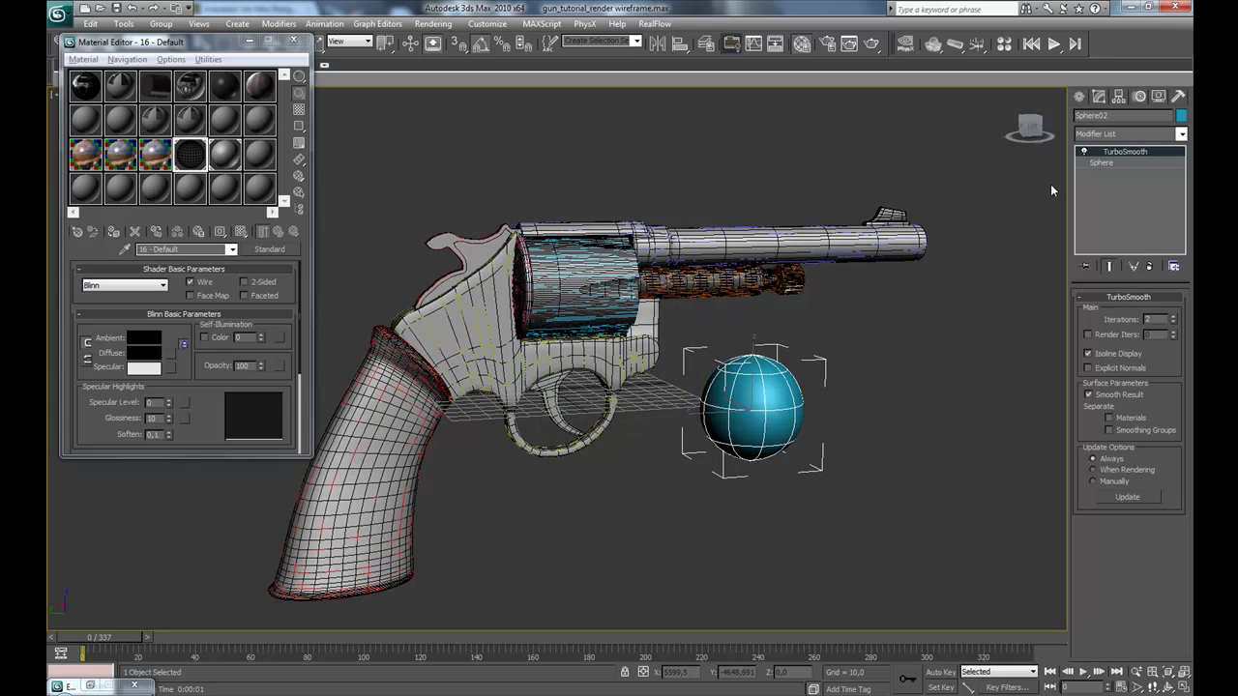
Add a Push modifier to the cloned sphere with a push value of 0.01.
{"action": "left_click", "coordinate": [1131, 135]}
{"action": "type", "text": "pu"}
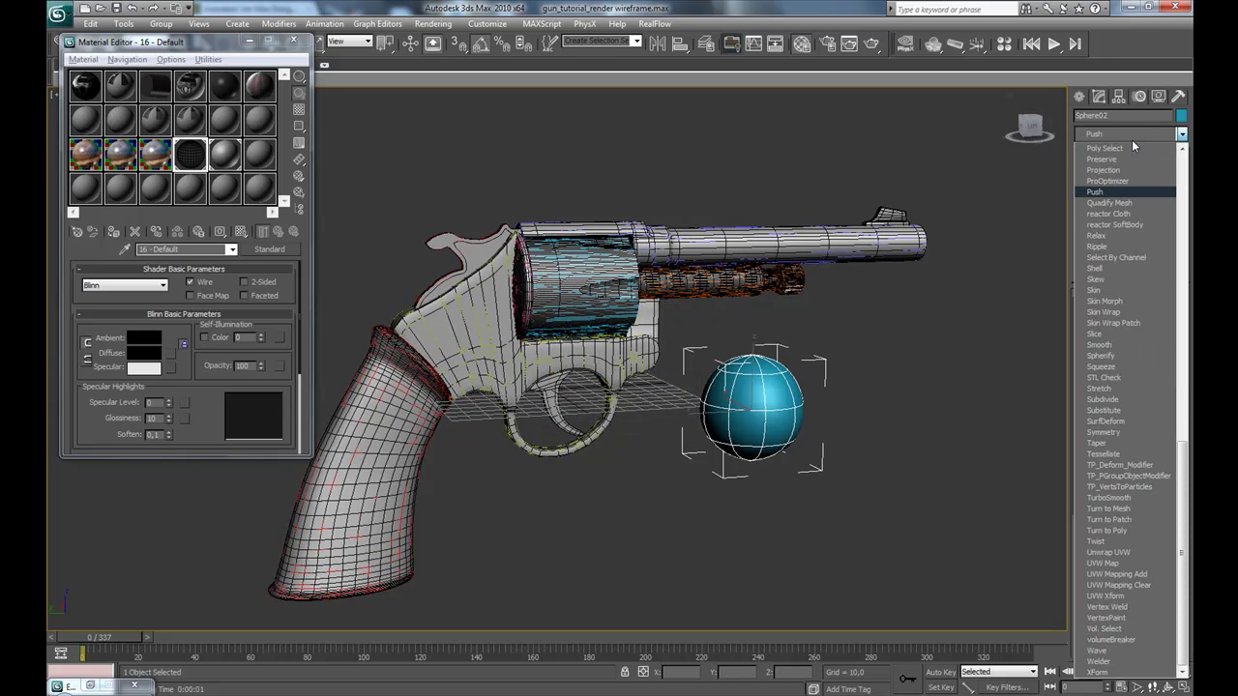
{"action": "key", "text": "Return"}
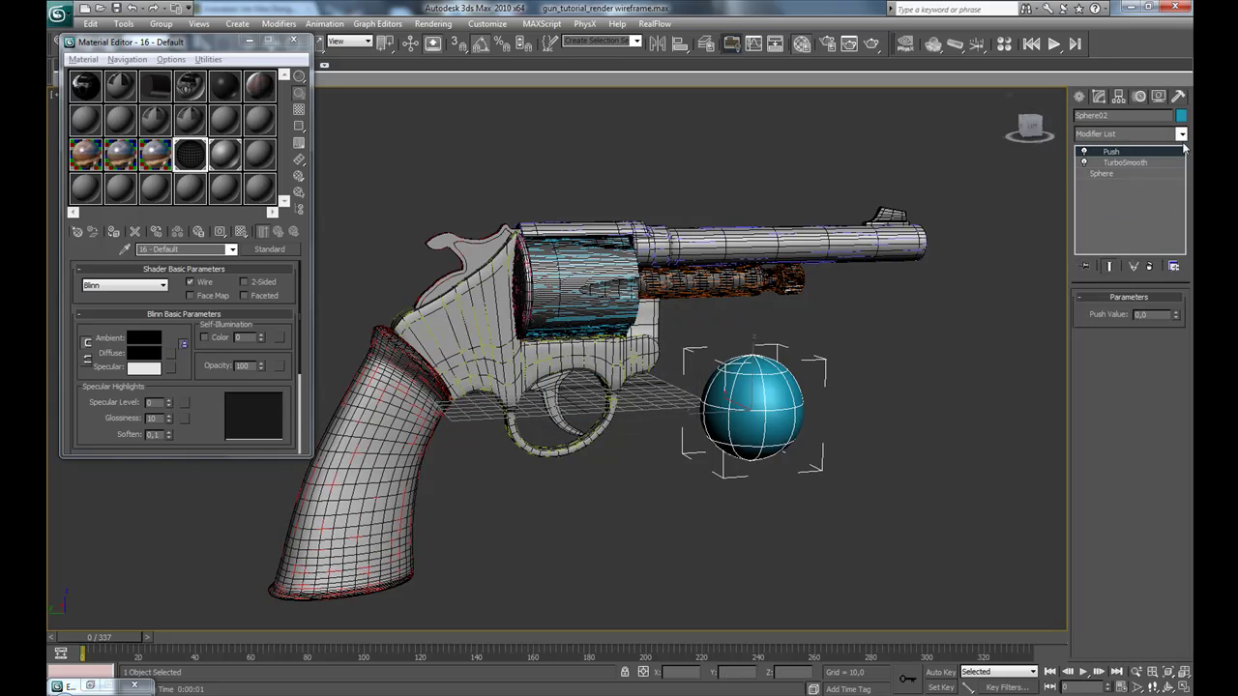
{"action": "left_click", "coordinate": [1176, 313]}
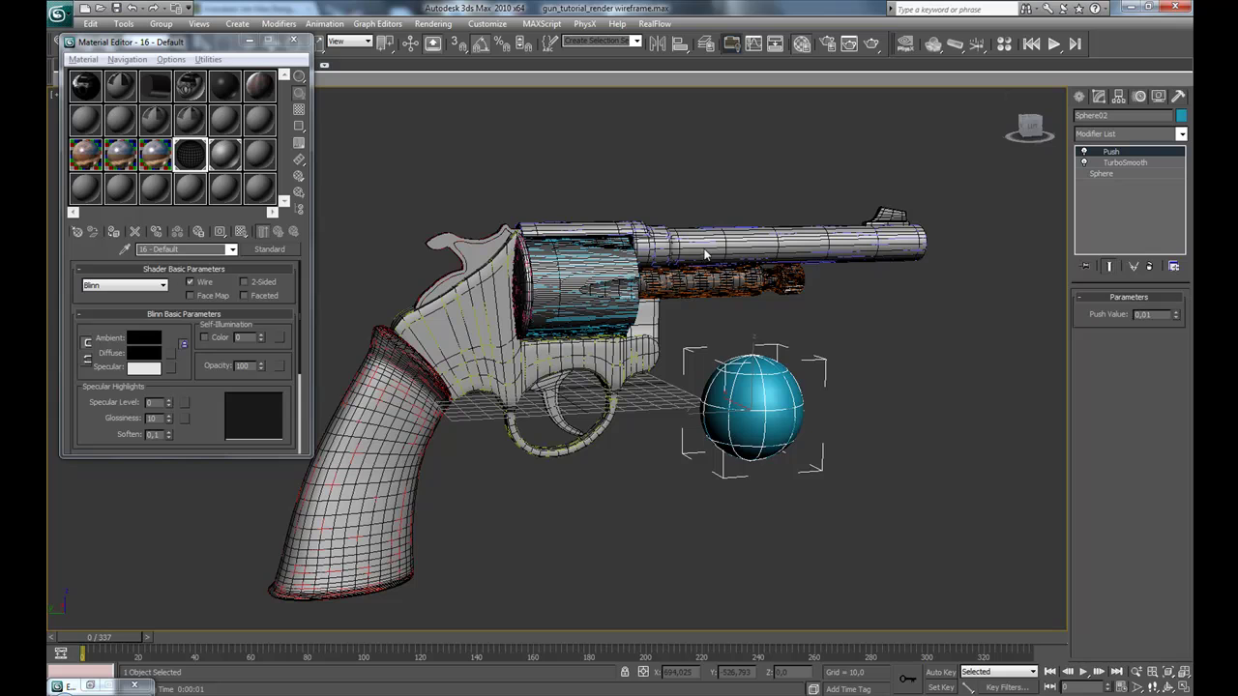
Assign the 16 - Default wire material to the cloned sphere and clear the selection.
{"action": "left_click", "coordinate": [194, 161]}
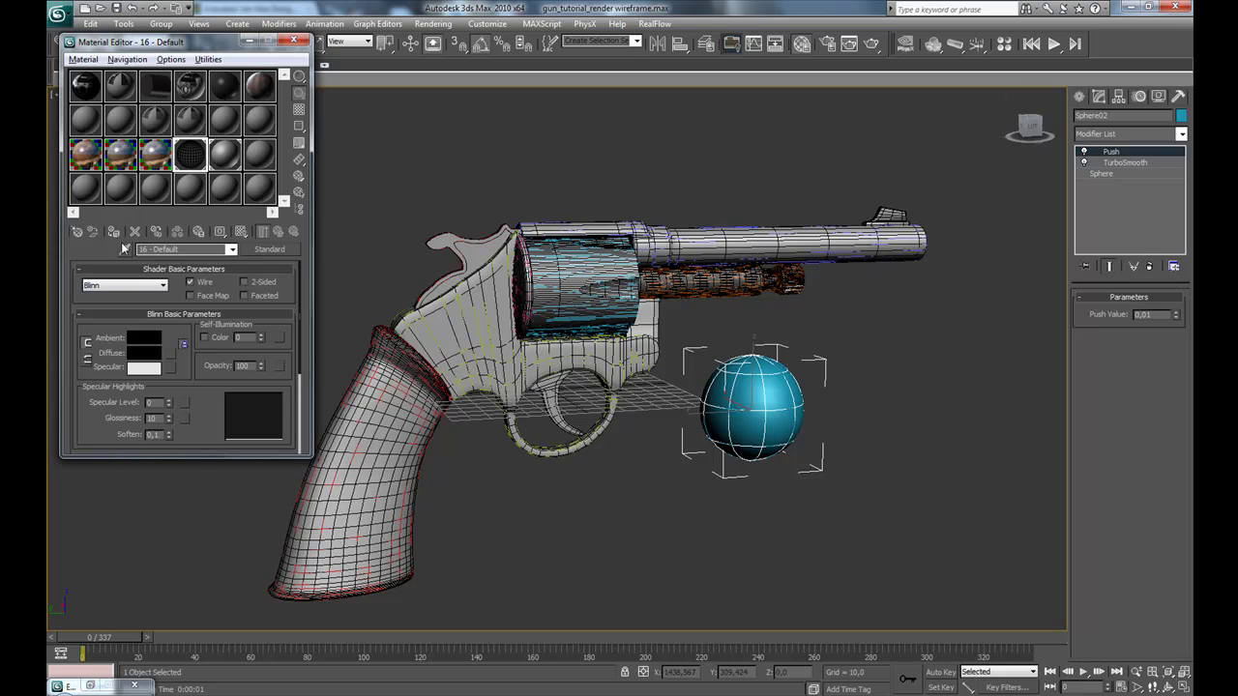
{"action": "left_click", "coordinate": [840, 516]}
{"action": "middle_click_drag", "start_coordinate": [840, 516], "coordinate": [803, 488], "text": "alt"}
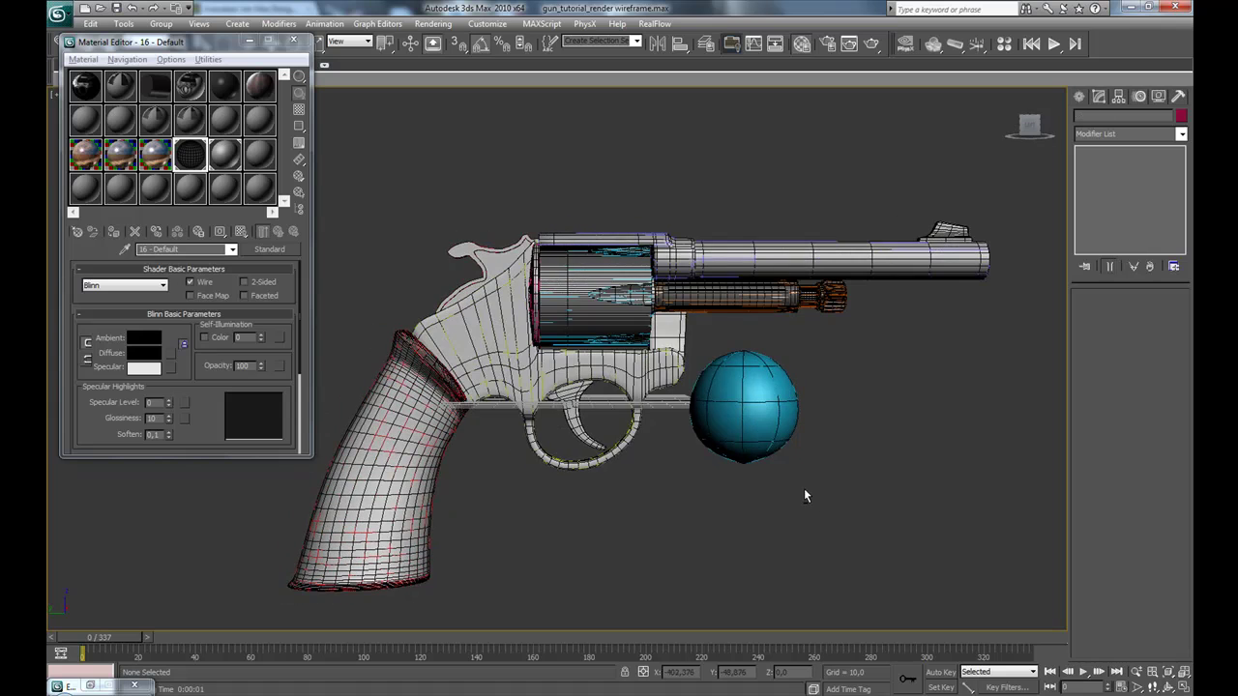
Render the revolver and sphere, examine the wire lines on the sphere up close, and close the render.
{"action": "key", "text": "shift+q"}
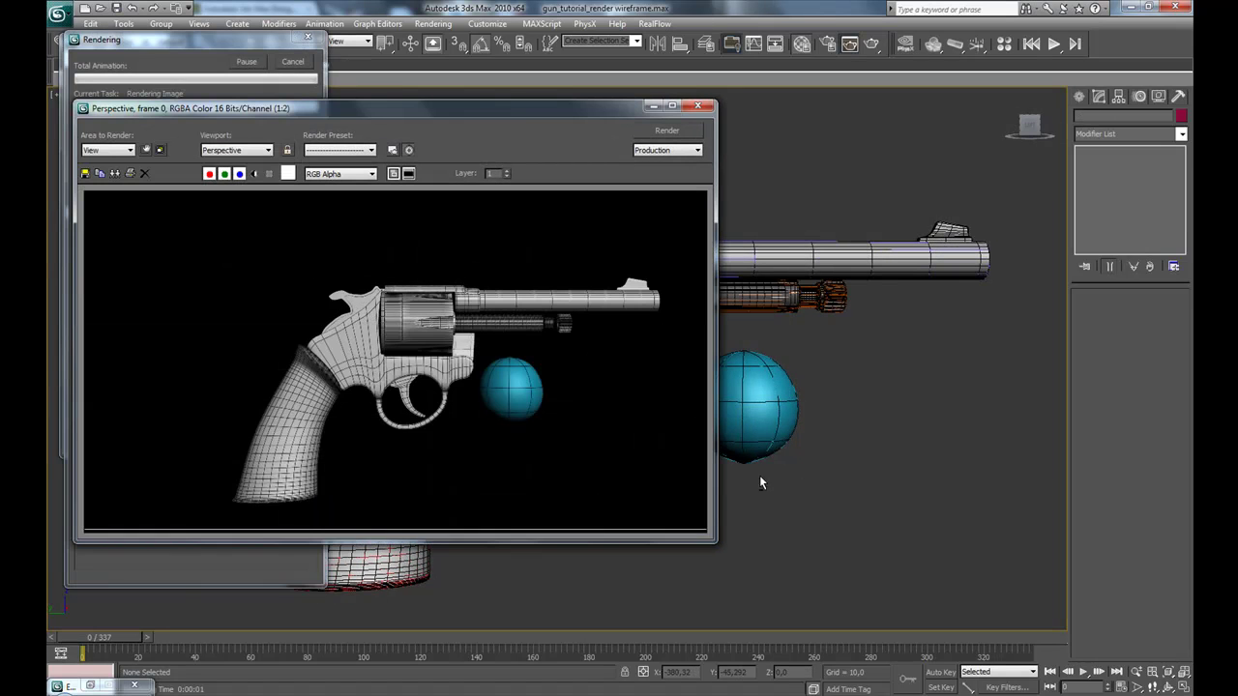
{"action": "scroll", "coordinate": [522, 395], "scroll_direction": "up", "scroll_amount": 2}
{"action": "middle_click_drag", "start_coordinate": [523, 395], "coordinate": [514, 432]}
{"action": "scroll", "coordinate": [475, 408], "scroll_direction": "down", "scroll_amount": 2}
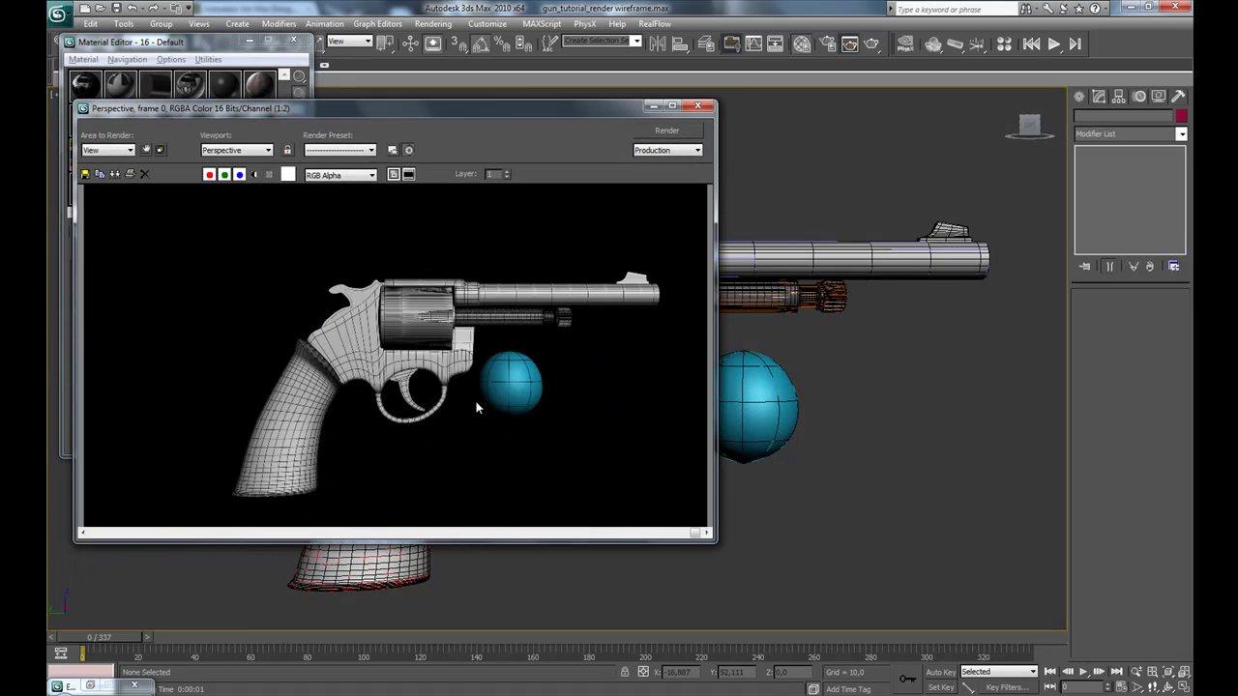
{"action": "left_click", "coordinate": [697, 105]}
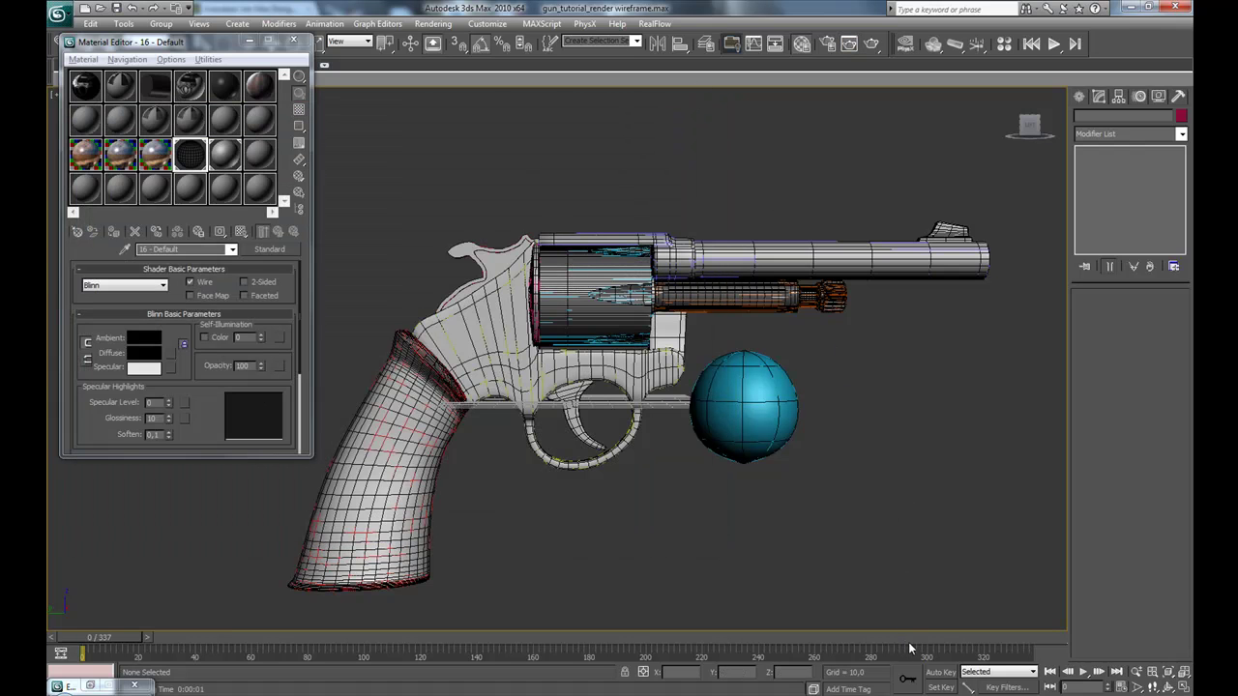